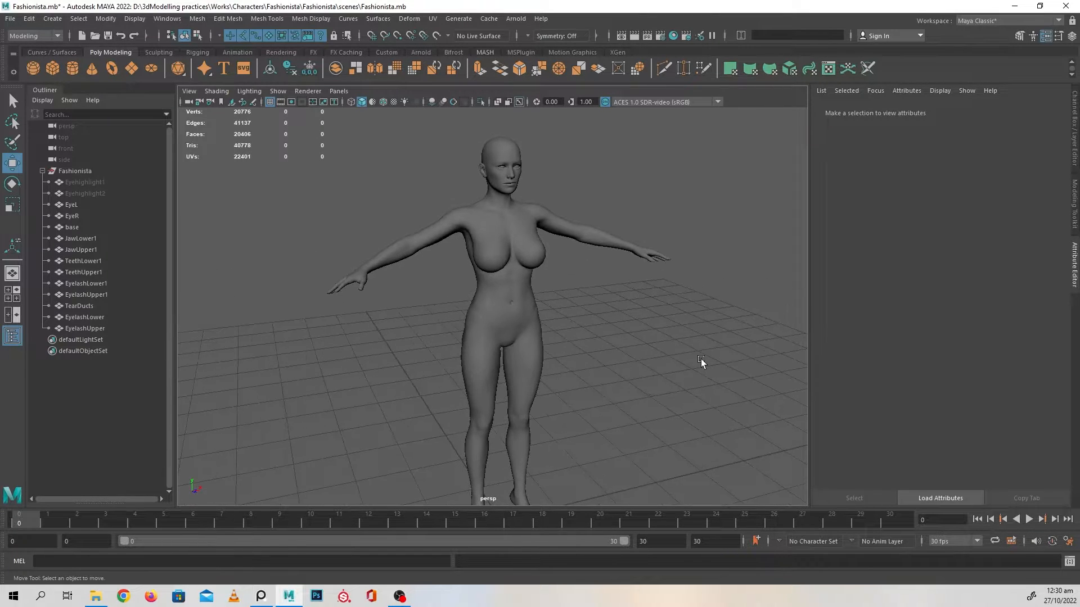
Bring the reference board onto the screen beside the body model
right_click_drag(697, 348, 614, 329, "alt")
middle_click_drag(614, 329, 614, 320, "alt")
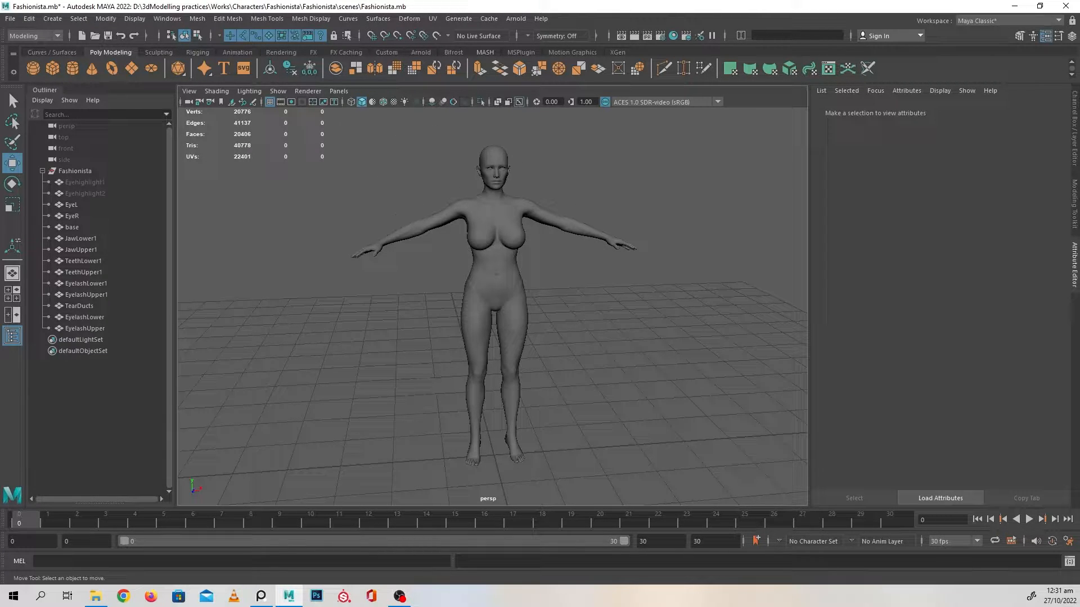
right_click_drag(0, 250, 834, 143)
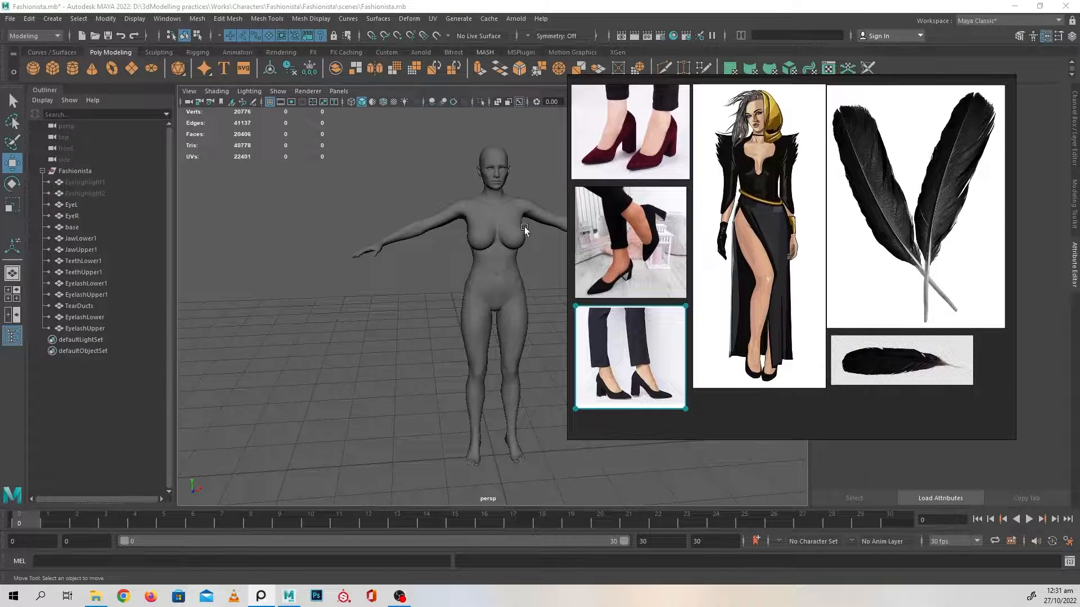
Examine the character illustration on the reference board from the golden hood down to the shoes
scroll(805, 205, "up", 5)
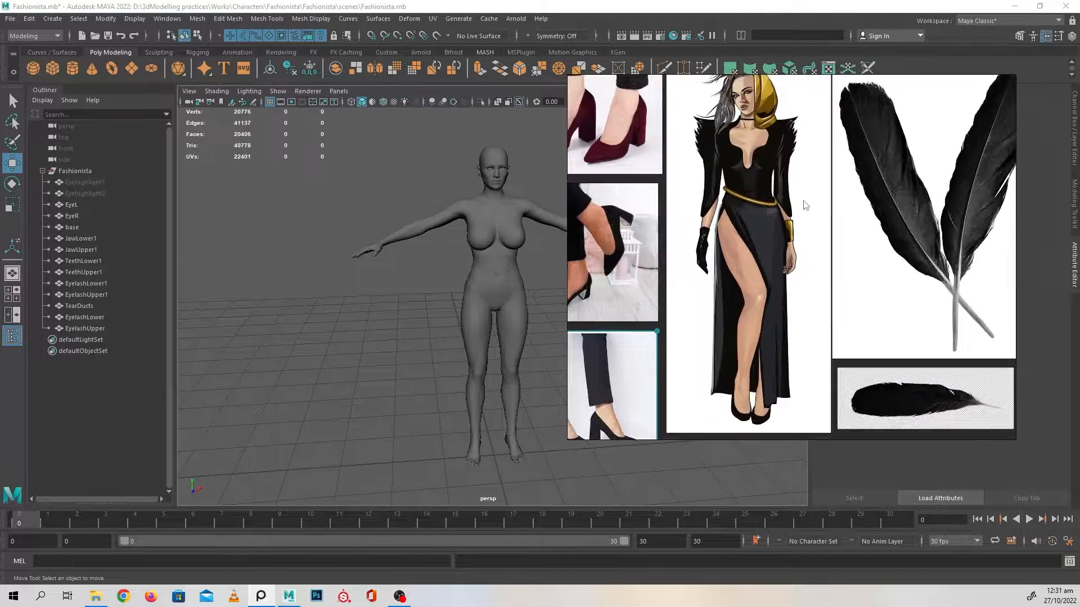
middle_click_drag(799, 208, 816, 324)
scroll(791, 228, "up", 4)
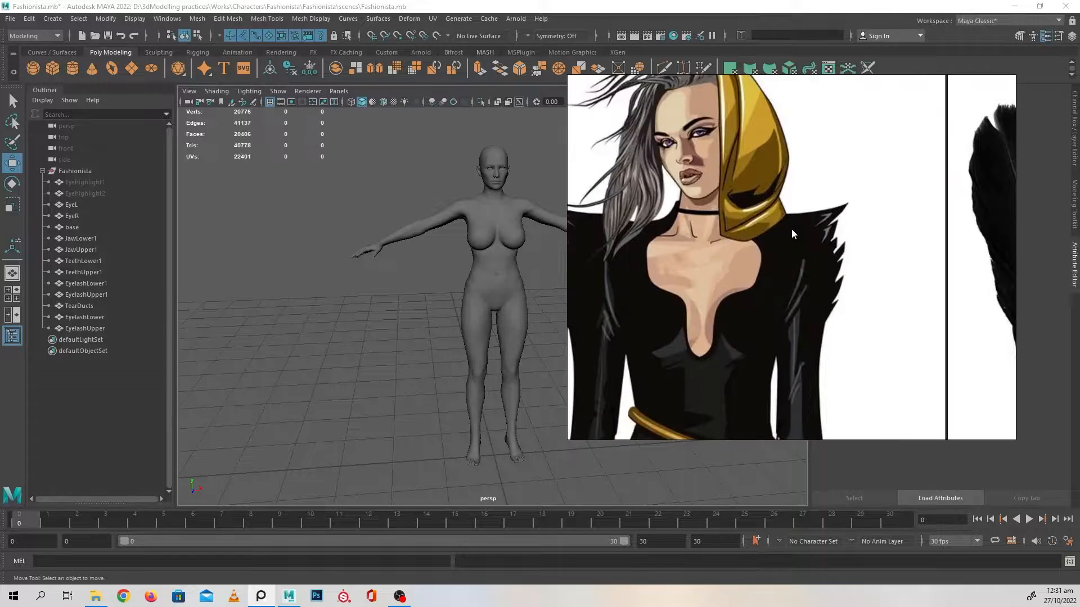
middle_click_drag(791, 229, 849, 260)
middle_click_drag(850, 321, 845, 191)
middle_click_drag(849, 294, 840, 121)
mouse_move(850, 340)
middle_mouse_down()
mouse_move(842, 190)
mouse_move(860, 112)
middle_mouse_up()
middle_click_drag(823, 419, 828, 171)
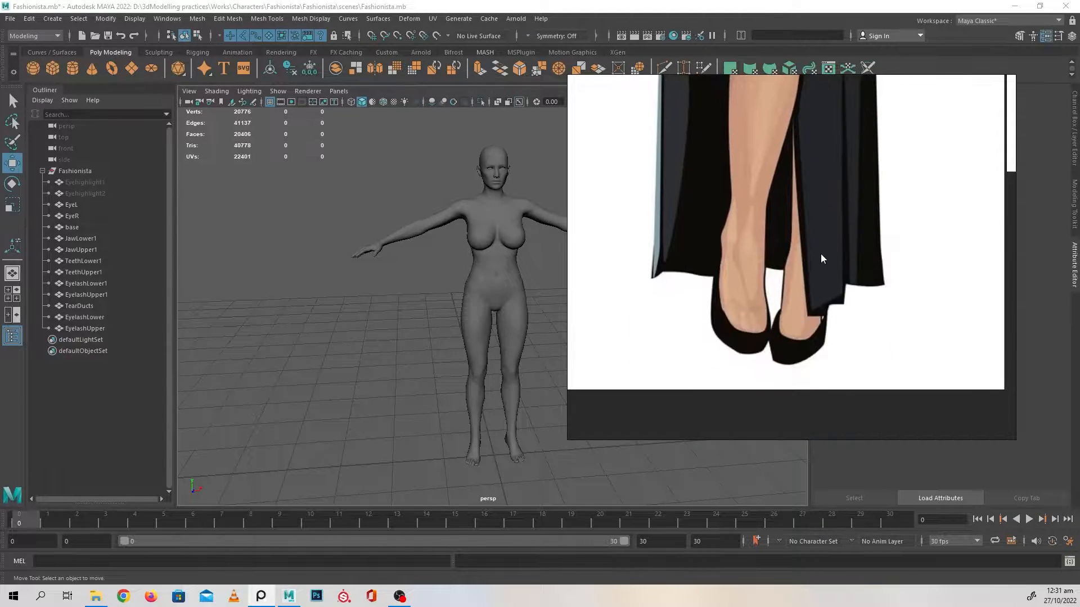
scroll(821, 254, "down", 3)
middle_click_drag(820, 256, 822, 360)
scroll(775, 353, "down", 3)
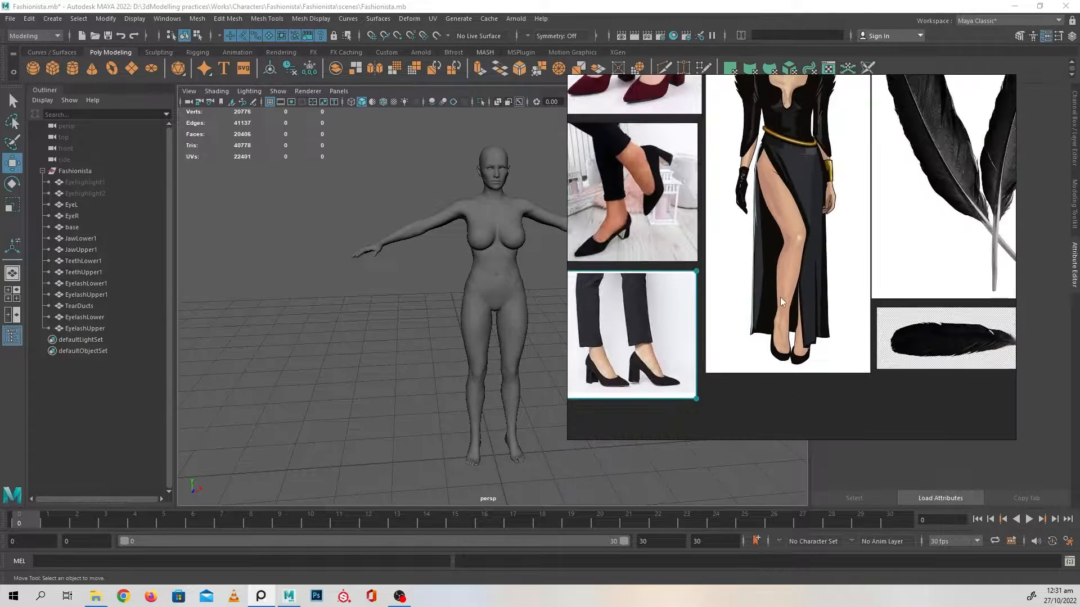
middle_click_drag(780, 297, 787, 370)
middle_click_drag(751, 215, 742, 281)
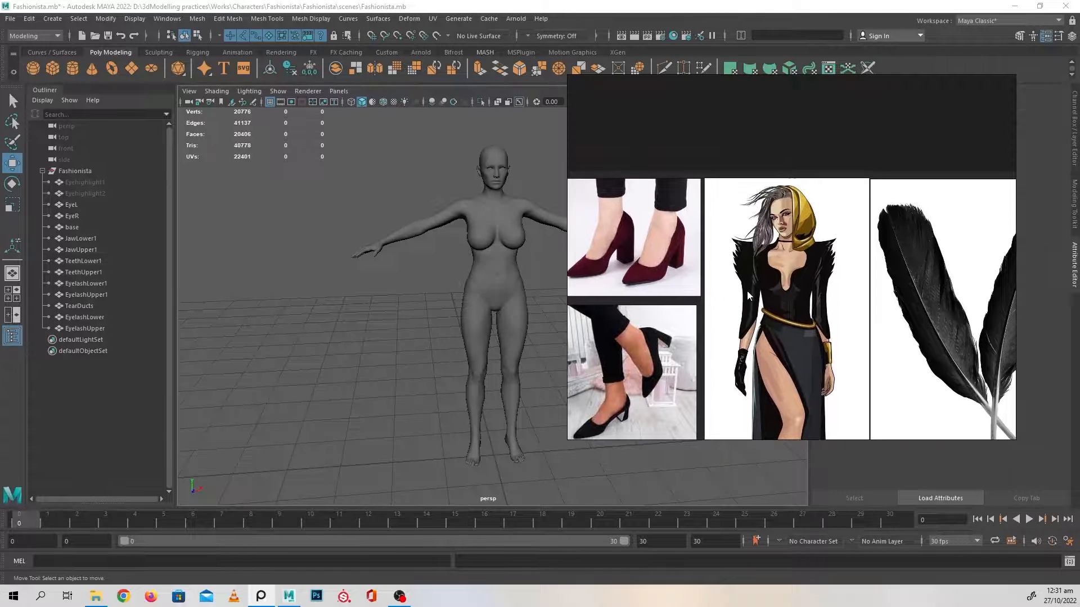
Examine the illustration's spiked shoulders and sleeves, the feather references and the heeled shoe photos
scroll(743, 281, "up", 5)
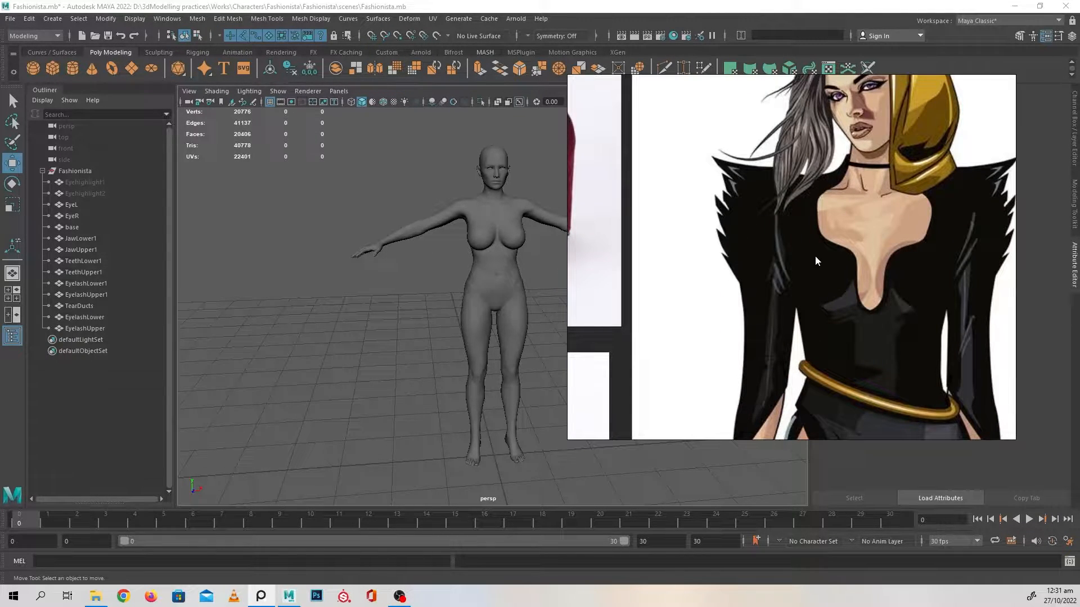
scroll(816, 256, "down", 4)
middle_click_drag(818, 260, 740, 248)
middle_click_drag(950, 256, 772, 212)
mouse_move(799, 363)
middle_mouse_down()
mouse_move(790, 203)
mouse_move(772, 411)
middle_mouse_up()
middle_click_drag(621, 219, 726, 248)
scroll(726, 248, "up", 6)
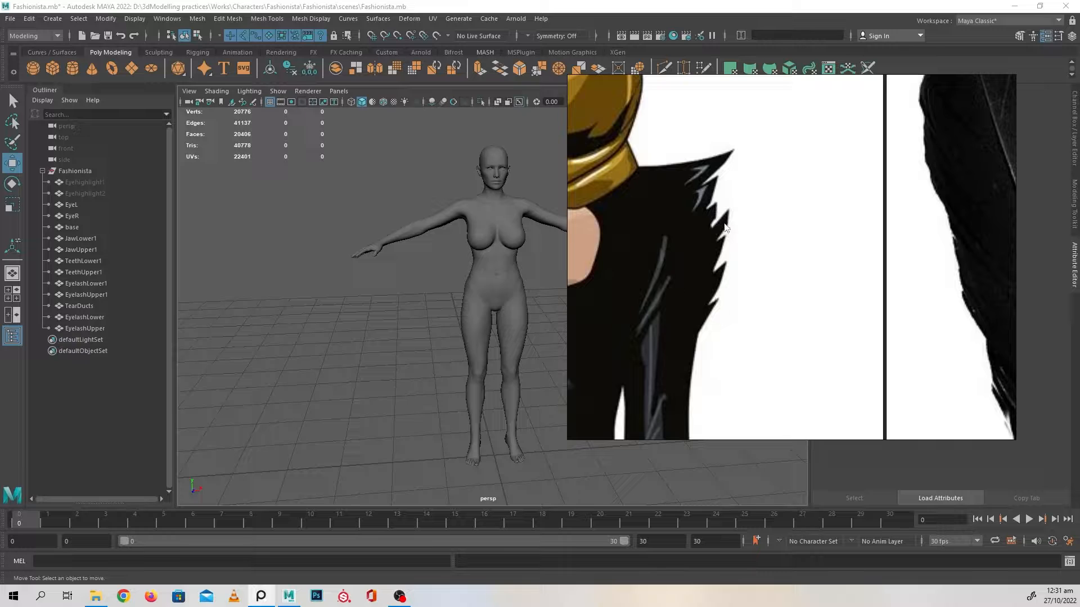
middle_click_drag(613, 359, 784, 258)
scroll(780, 261, "down", 4)
mouse_move(582, 308)
middle_mouse_down()
mouse_move(737, 250)
mouse_move(789, 199)
middle_mouse_up()
scroll(745, 245, "down", 4)
scroll(823, 358, "up", 3)
middle_click_drag(714, 369, 768, 320)
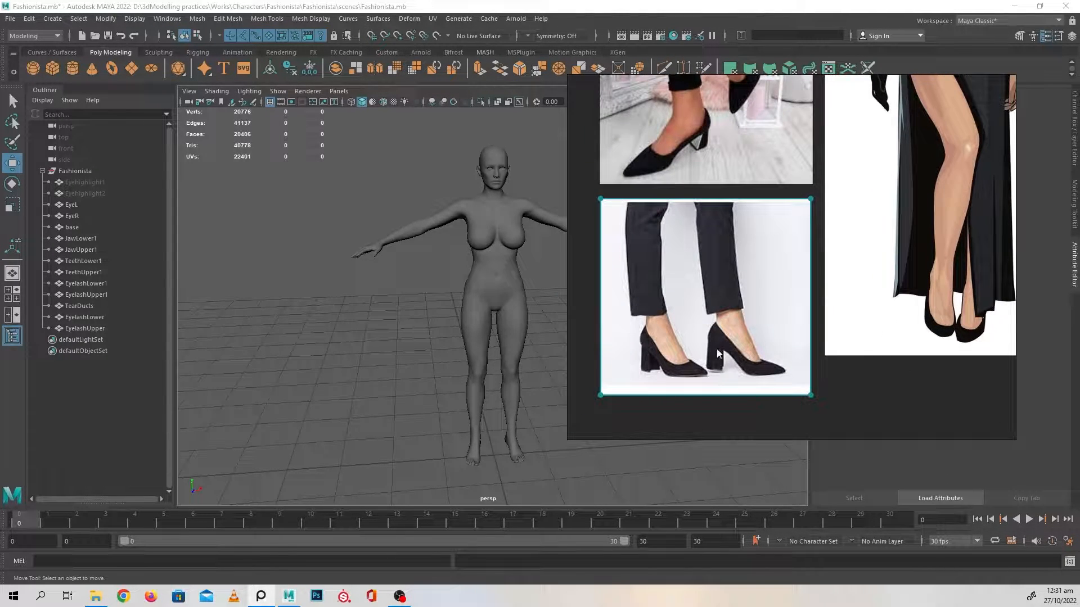
scroll(719, 279, "down", 3)
middle_click_drag(801, 203, 730, 291)
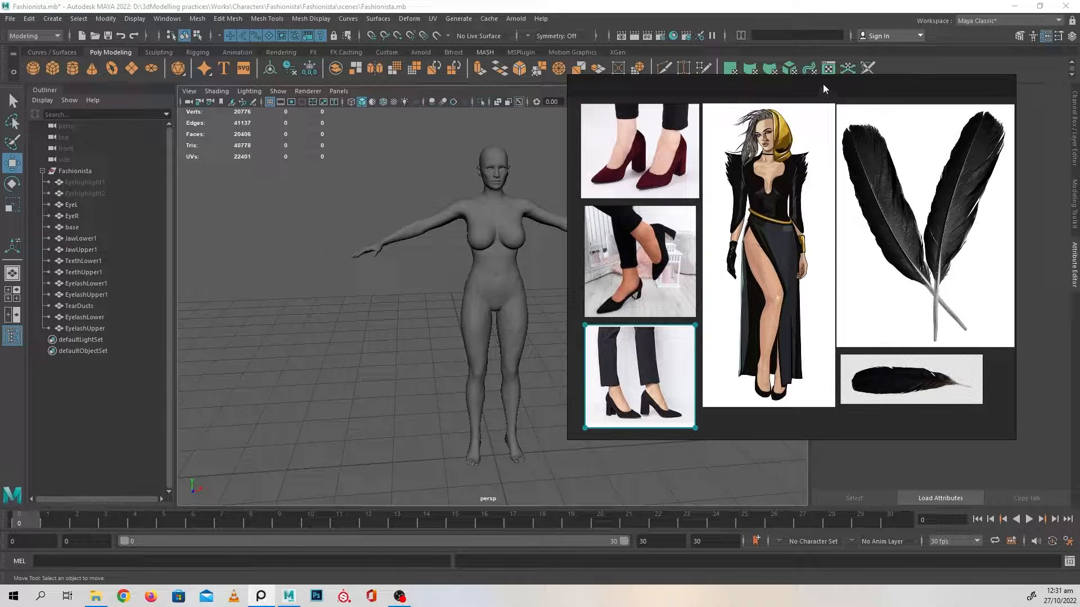
Move the reference board off the screen to clear the view of the full body model
left_click_drag(822, 83, 400, 93)
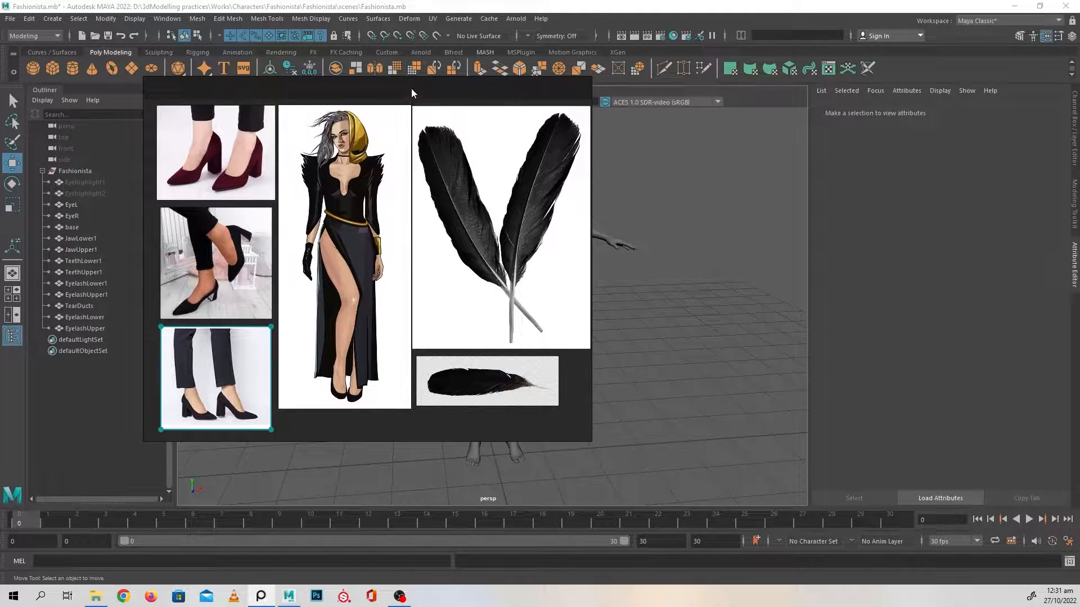
right_click_drag(411, 89, 0, 163)
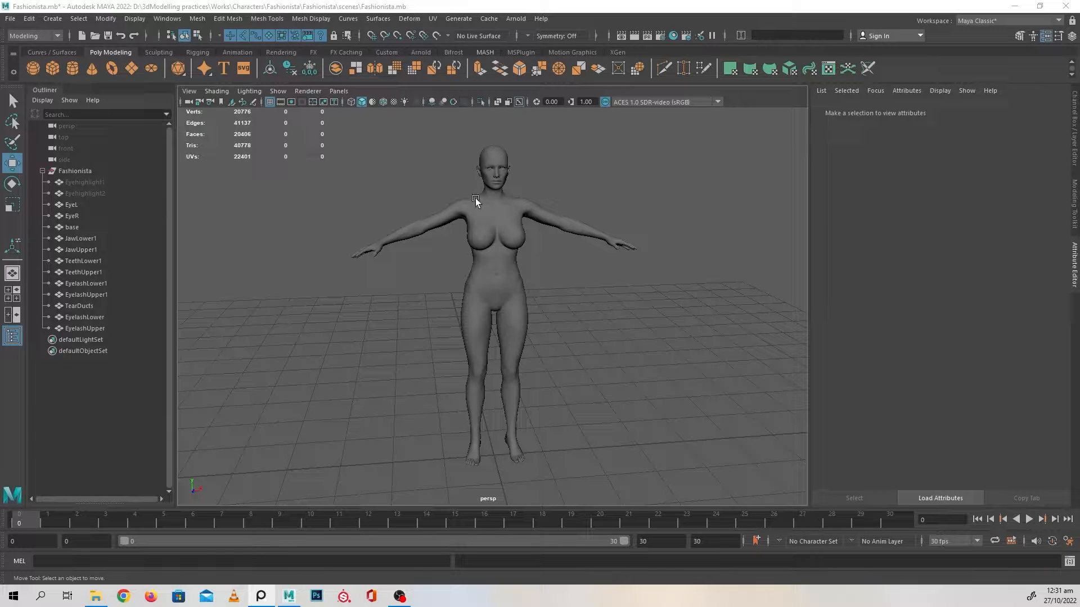
right_click_drag(607, 292, 746, 346, "alt")
middle_click_drag(624, 336, 623, 409, "alt")
middle_click_drag(623, 257, 623, 373, "alt")
left_click_drag(574, 343, 549, 258, "alt")
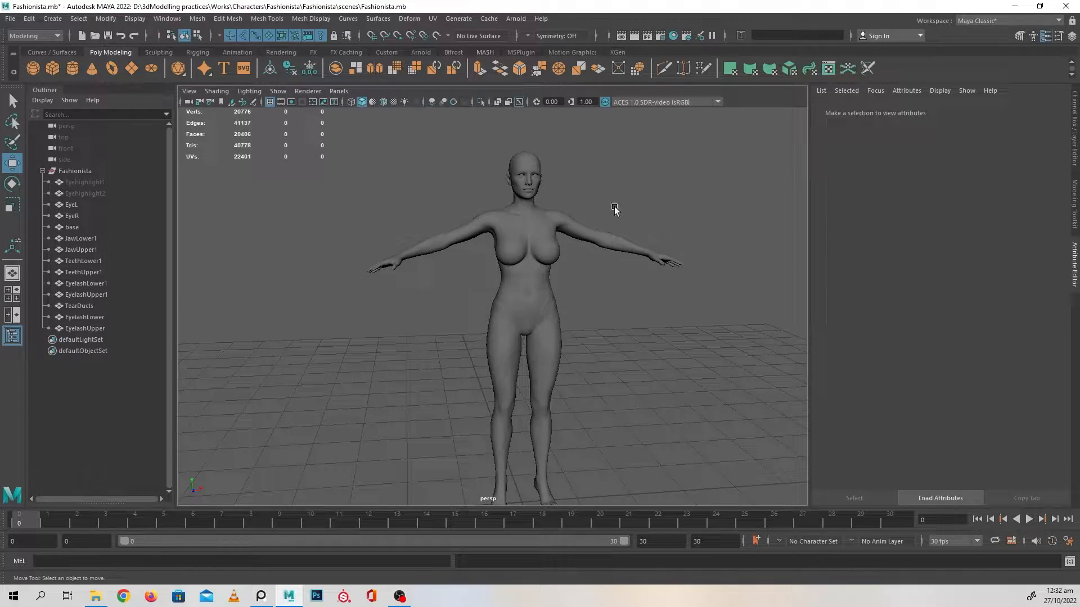
Inspect the base mesh's wireframe around the head and shoulders, then deselect it and view the torso and full figure
left_click(505, 268)
scroll(618, 303, "up", 6)
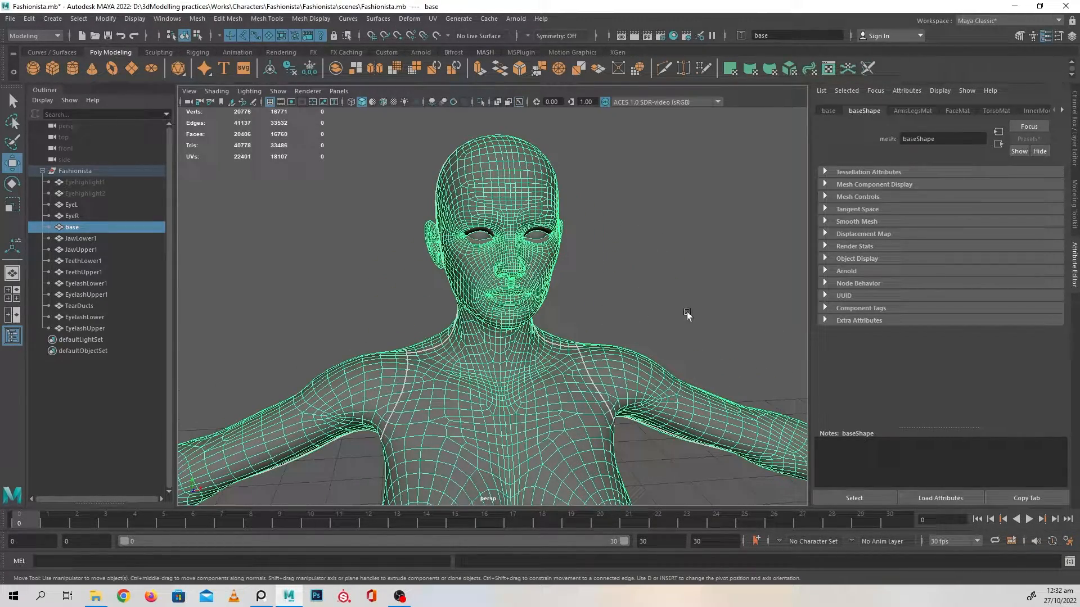
left_click(654, 322)
scroll(655, 323, "down", 2)
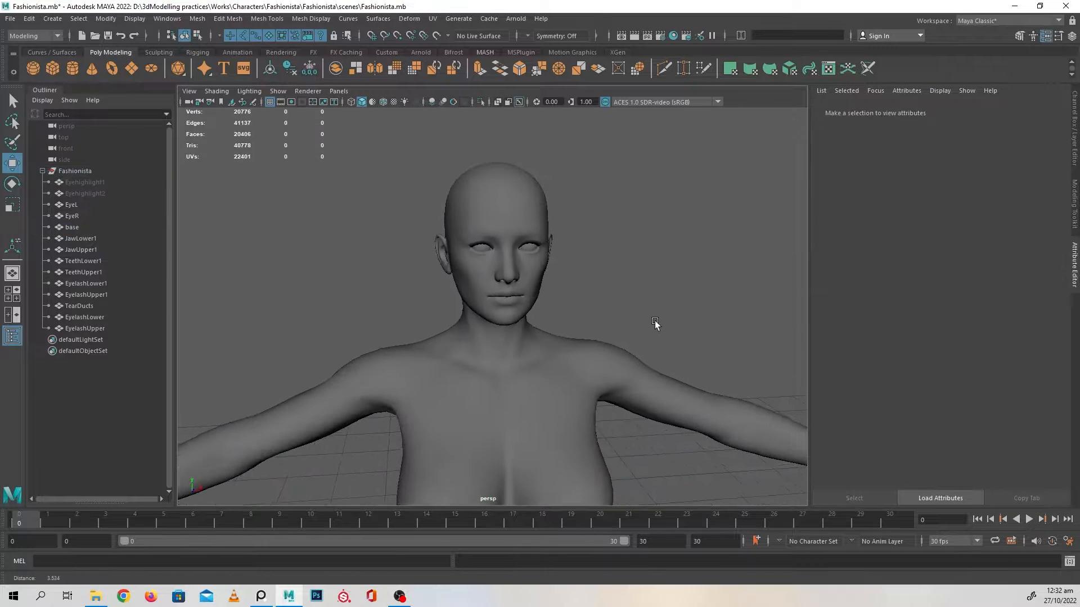
middle_click_drag(655, 322, 651, 305, "alt")
scroll(669, 326, "up", 3)
middle_click_drag(689, 353, 633, 234, "alt")
scroll(612, 314, "down", 5)
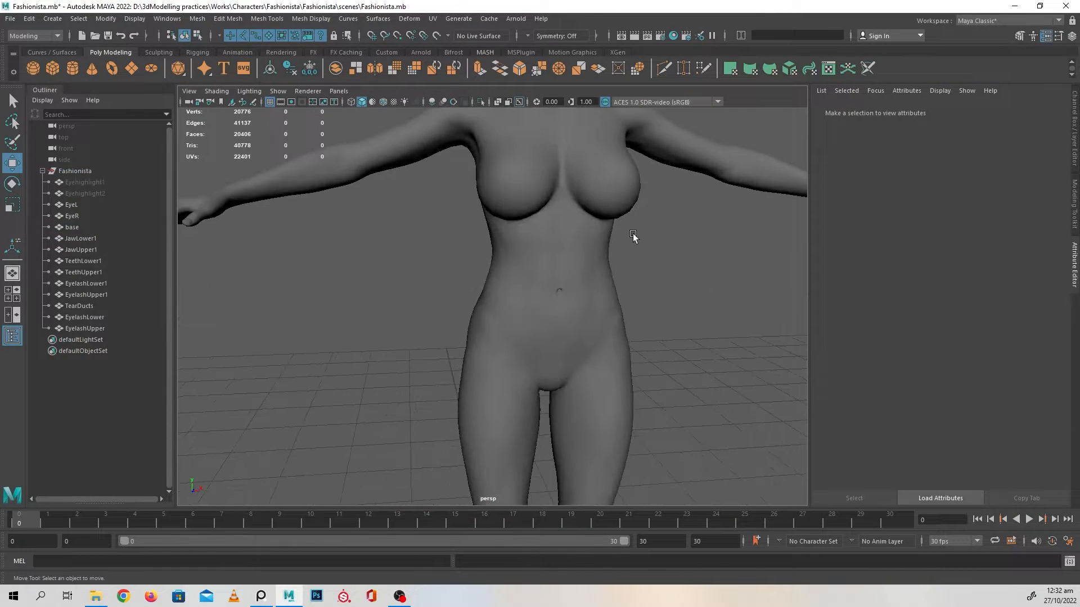
scroll(596, 264, "down", 3)
left_click_drag(538, 303, 407, 278, "alt")
scroll(532, 330, "down", 4)
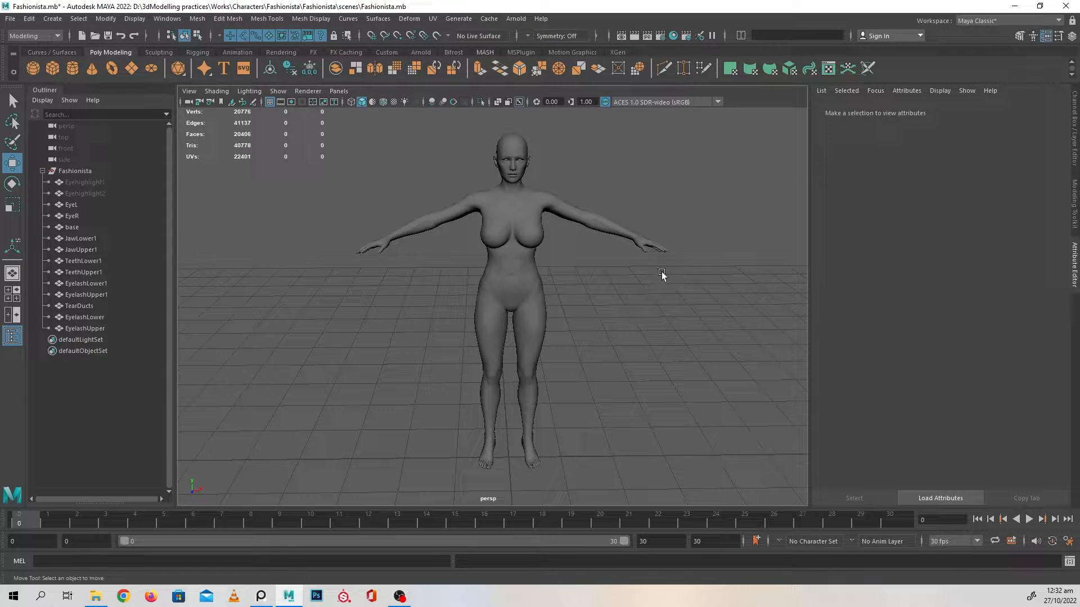
left_click_drag(621, 351, 605, 371, "alt")
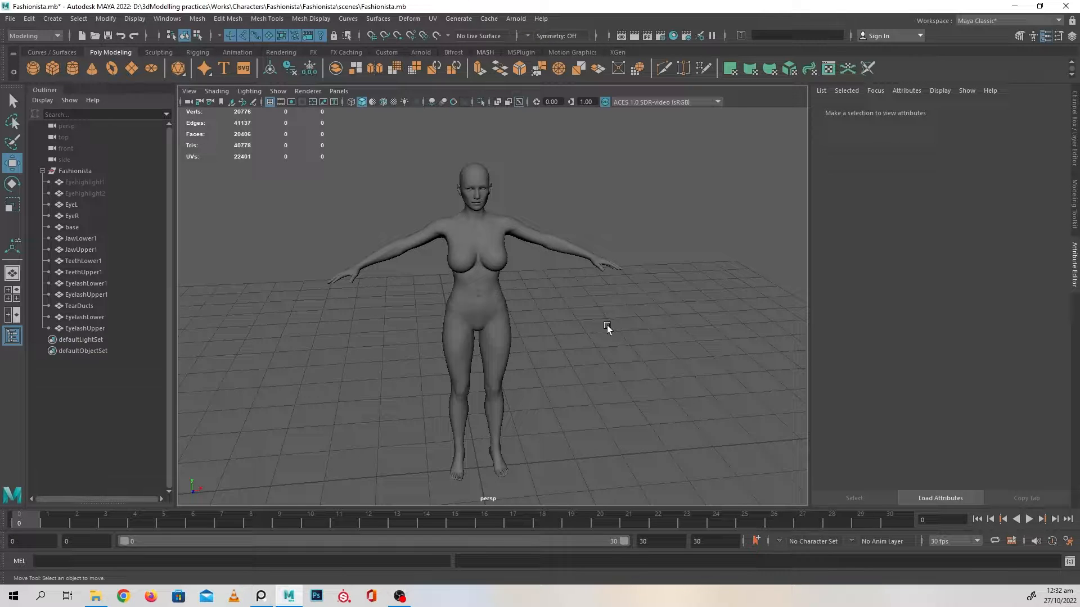
Examine the shaded body model from the front, comparing the full figure with the upper body
left_click_drag(607, 327, 588, 343, "alt")
scroll(546, 311, "up", 4)
middle_click_drag(588, 343, 559, 380, "alt")
scroll(559, 380, "up", 4)
left_click_drag(616, 410, 650, 408, "alt")
middle_click_drag(646, 417, 644, 391, "alt")
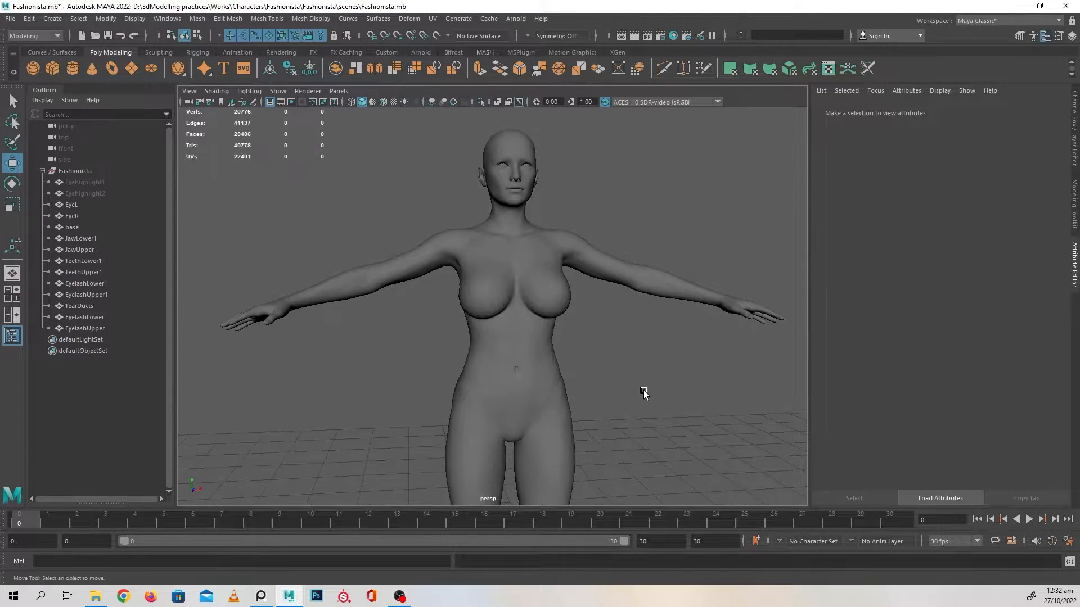
scroll(612, 374, "up", 2)
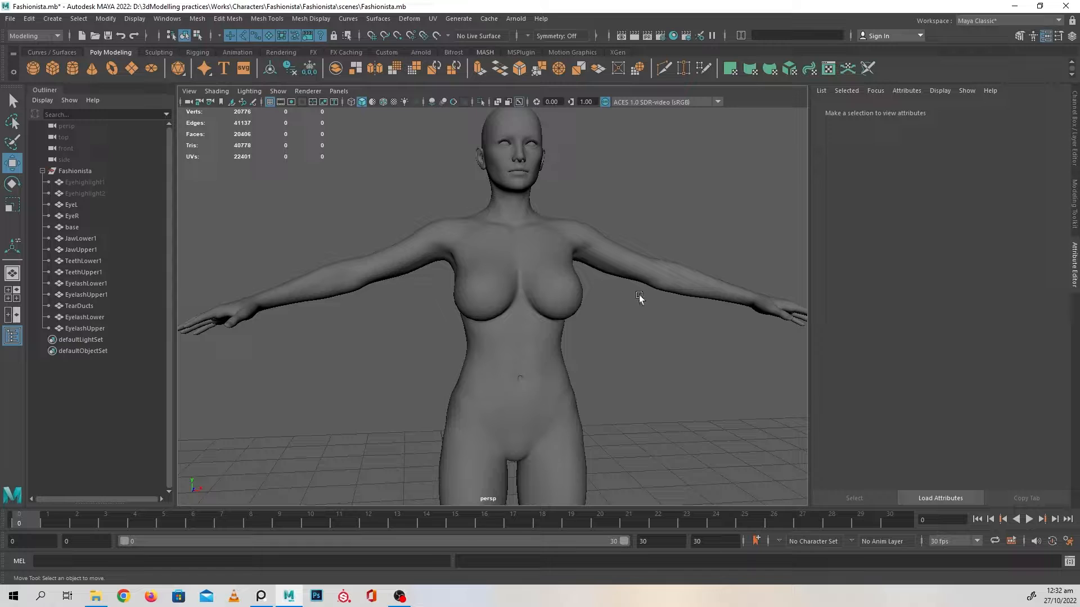
scroll(593, 359, "down", 2)
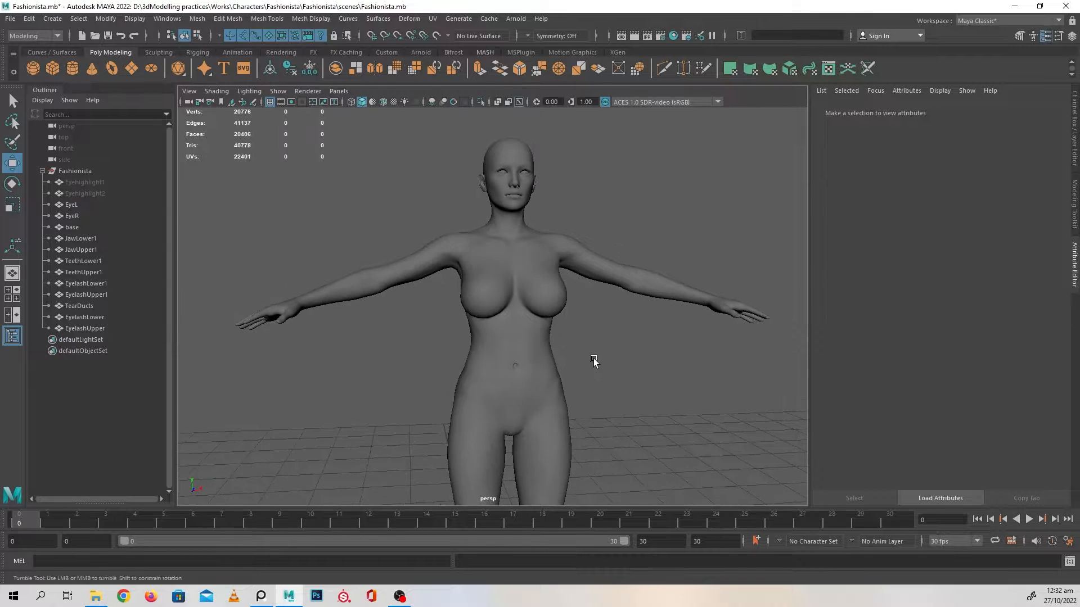
left_click_drag(593, 359, 588, 373, "alt")
middle_click_drag(589, 372, 588, 340, "alt")
scroll(590, 350, "down", 2)
mouse_move(590, 349)
left_mouse_down("alt")
mouse_move(605, 355)
mouse_move(590, 350)
mouse_move(595, 368)
mouse_move(580, 366)
left_mouse_up("alt")
scroll(590, 349, "up", 2)
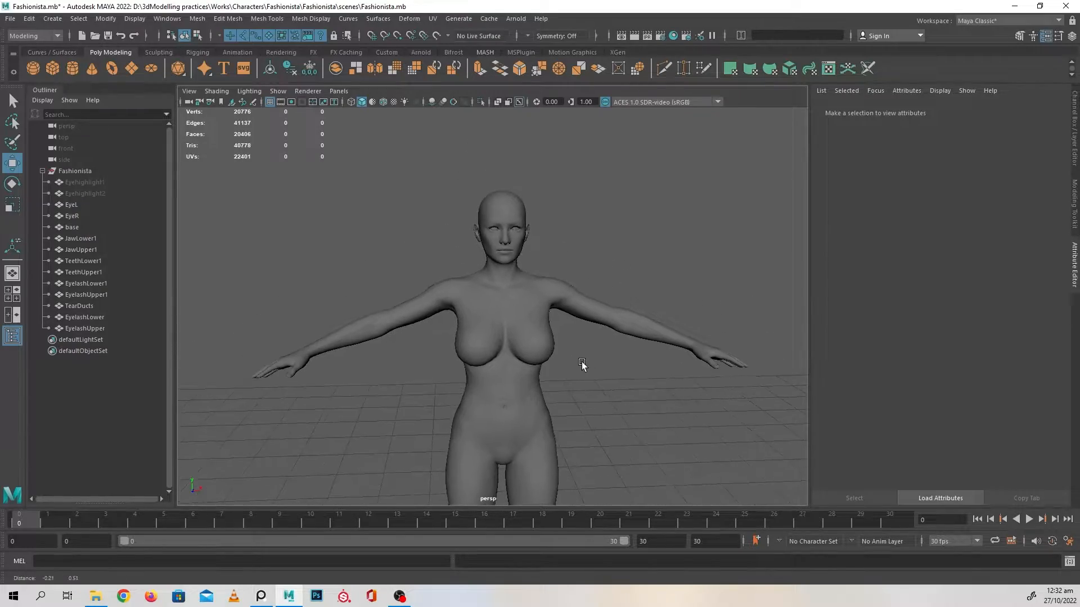
Select the base body mesh and open its UVs in the UV Editor
left_click(495, 302)
scroll(619, 262, "up", 5)
middle_click_drag(619, 263, 592, 367, "alt")
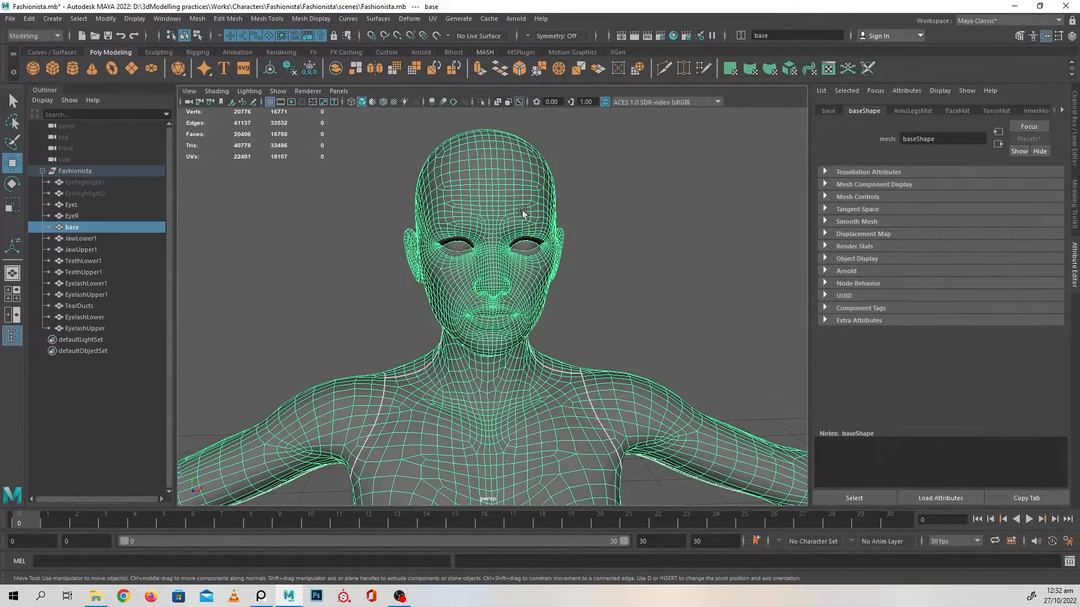
left_click(433, 20)
left_click(448, 38)
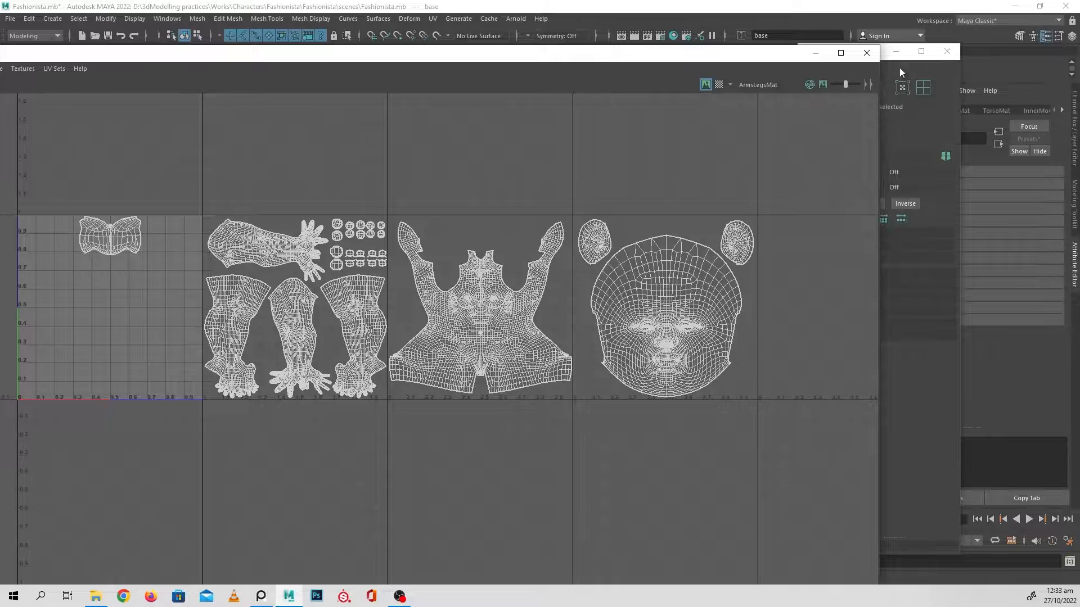
Shrink the UV Editor window and place it over the viewport so the whole window is visible
left_click_drag(631, 59, 850, 51)
left_click_drag(19, 37, 477, 176)
left_click_drag(682, 183, 241, 55)
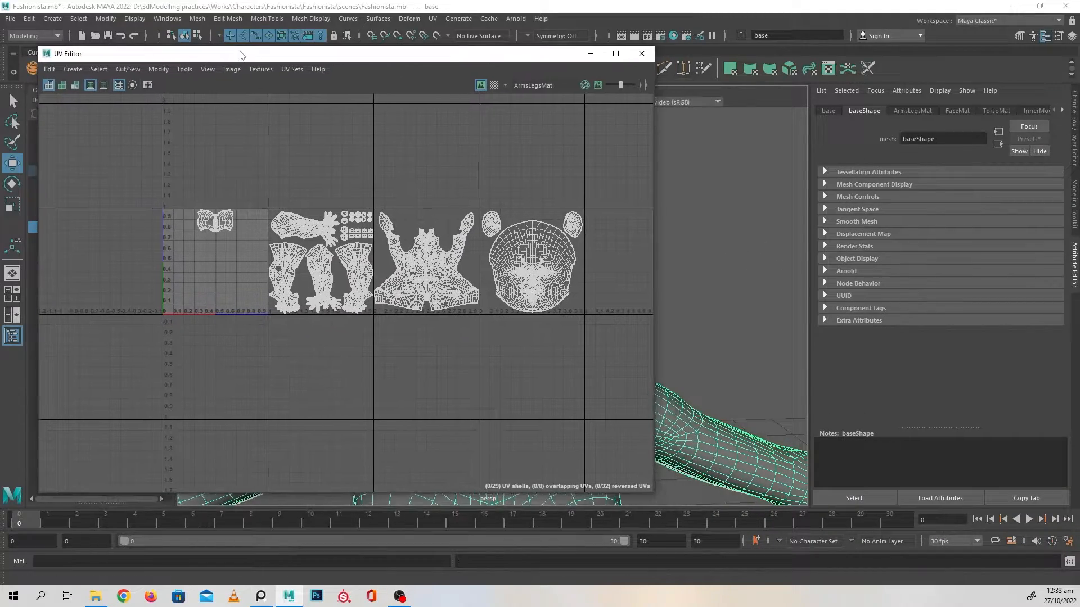
Examine the base mesh's UV shells tile by tile, covering the arms and legs, torso and head
scroll(506, 373, "up", 5)
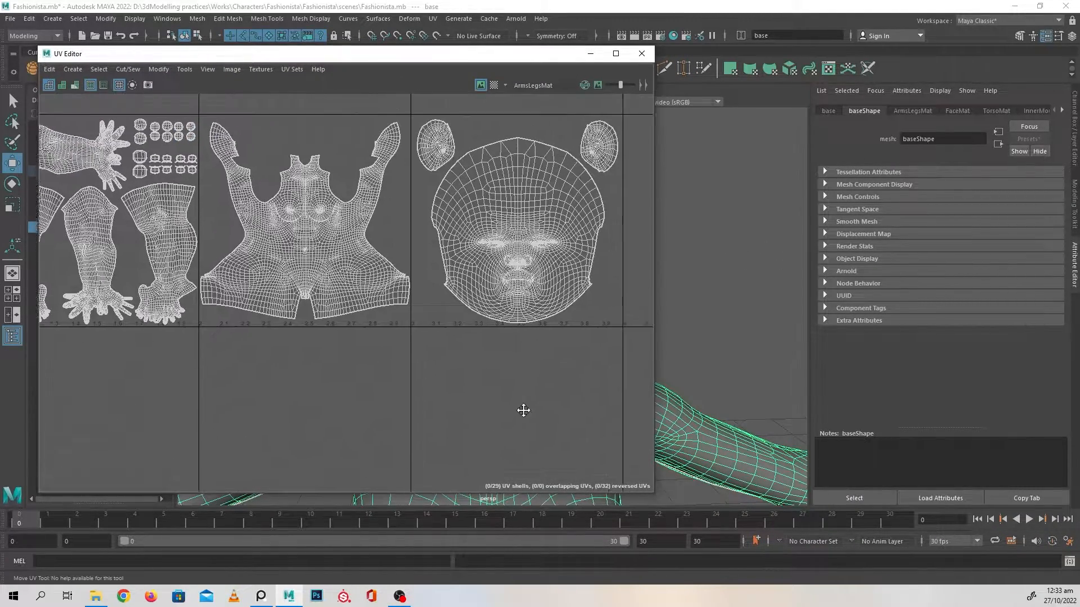
middle_click_drag(337, 394, 540, 381, "alt")
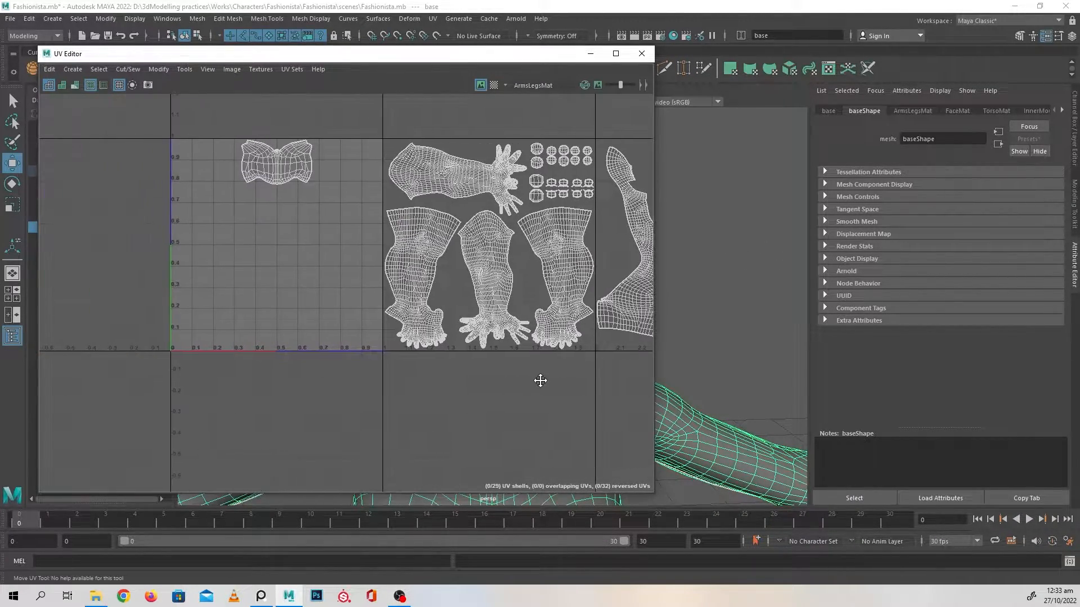
mouse_move(429, 396)
middle_mouse_down("alt")
mouse_move(438, 393)
mouse_move(299, 356)
mouse_move(353, 370)
middle_mouse_up("alt")
middle_click_drag(488, 366, 405, 369, "alt")
scroll(406, 389, "up", 1)
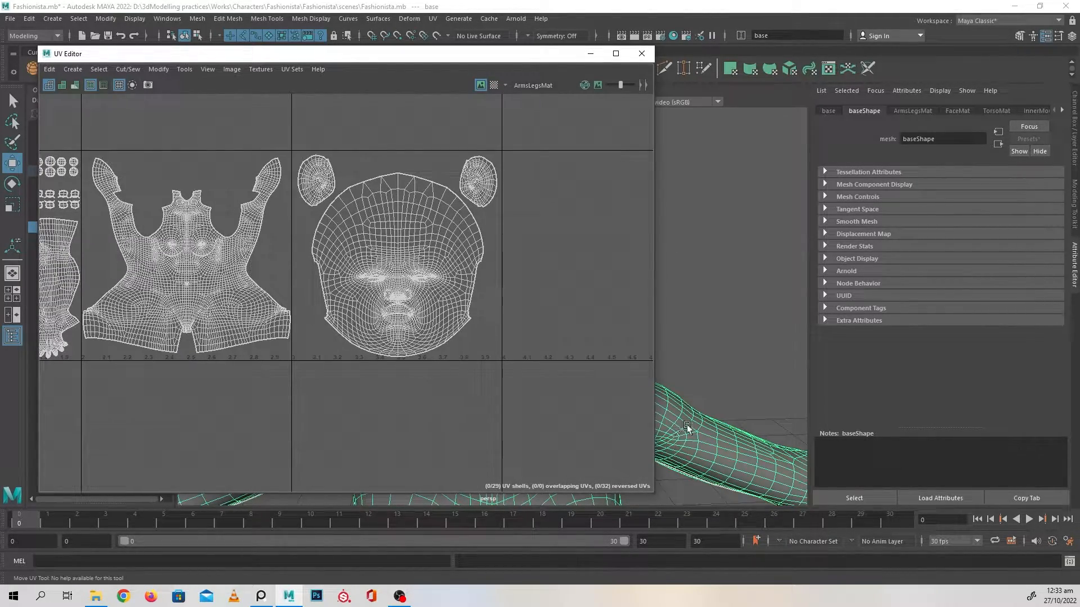
middle_click_drag(325, 346, 534, 346, "alt")
scroll(328, 351, "up", 2)
middle_click_drag(385, 373, 636, 370, "alt")
scroll(337, 356, "up", 1)
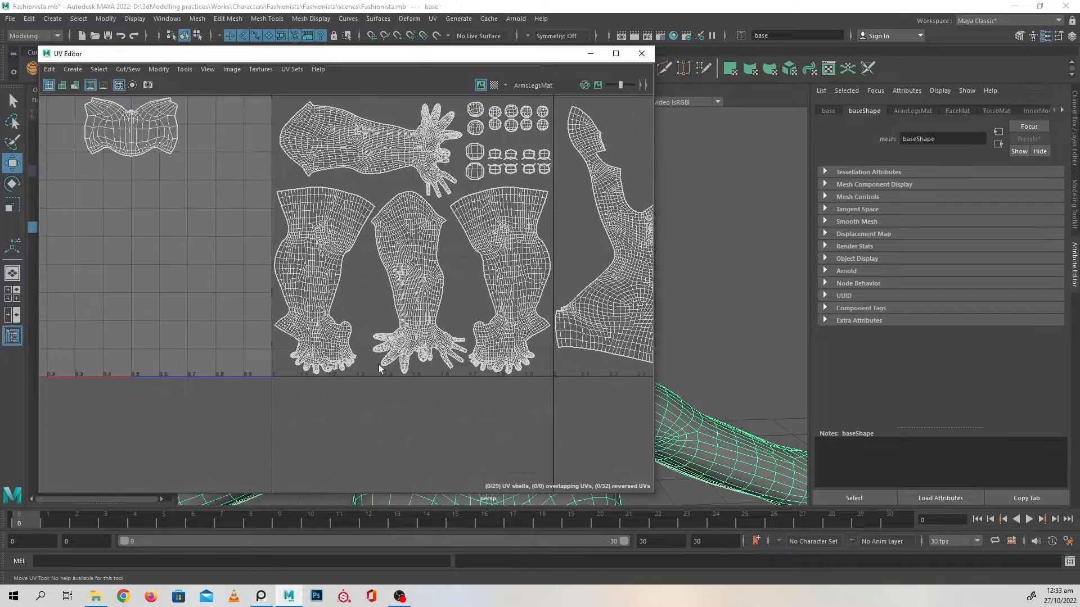
mouse_move(325, 355)
middle_mouse_down("alt")
mouse_move(475, 381)
mouse_move(244, 359)
middle_mouse_up("alt")
scroll(475, 381, "down", 1)
scroll(357, 369, "down", 1)
middle_click_drag(443, 379, 382, 375, "alt")
middle_click_drag(437, 354, 395, 347, "alt")
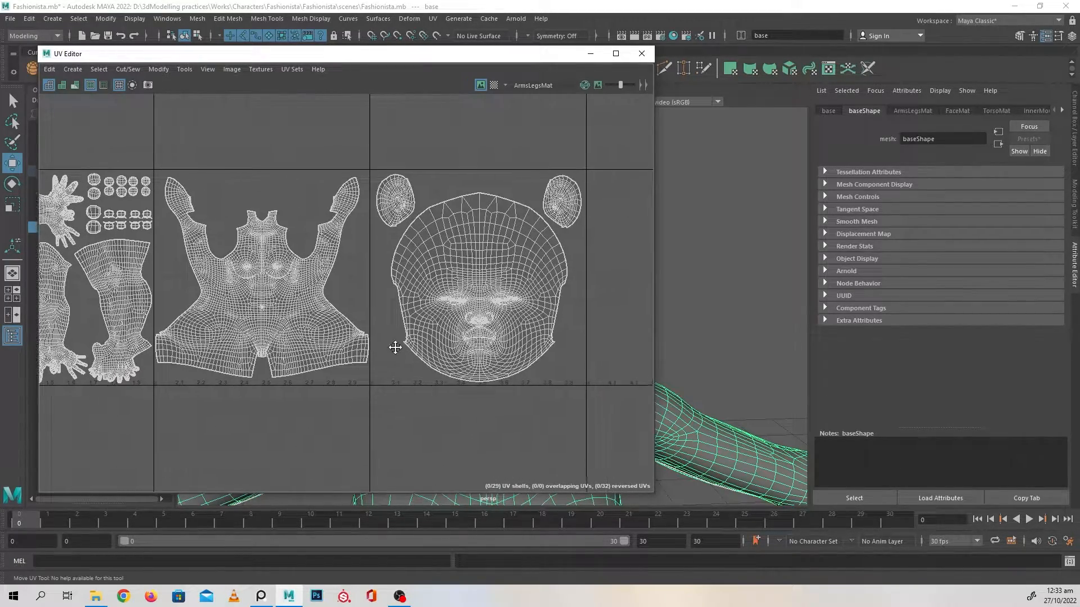
Examine how the body's UV shells are distributed across the four neighbouring UV tiles
middle_click_drag(385, 393, 472, 361, "alt")
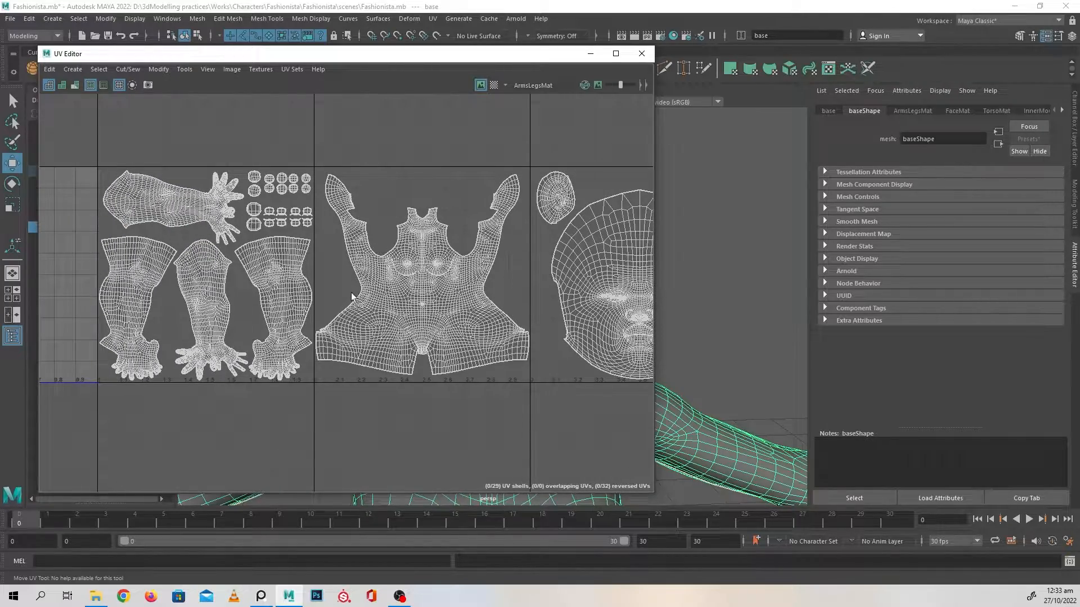
middle_click_drag(375, 306, 500, 301, "alt")
middle_click_drag(323, 305, 304, 339, "alt")
scroll(410, 309, "down", 2)
scroll(450, 320, "down", 3)
scroll(346, 332, "up", 1)
scroll(349, 362, "up", 1)
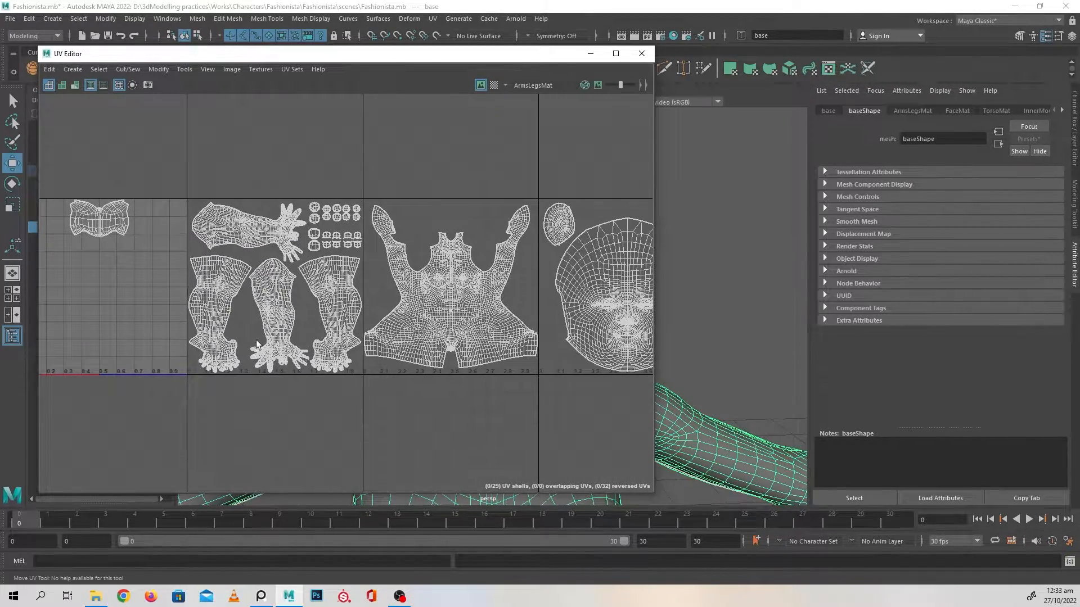
scroll(384, 353, "down", 2)
middle_click_drag(433, 361, 395, 357, "alt")
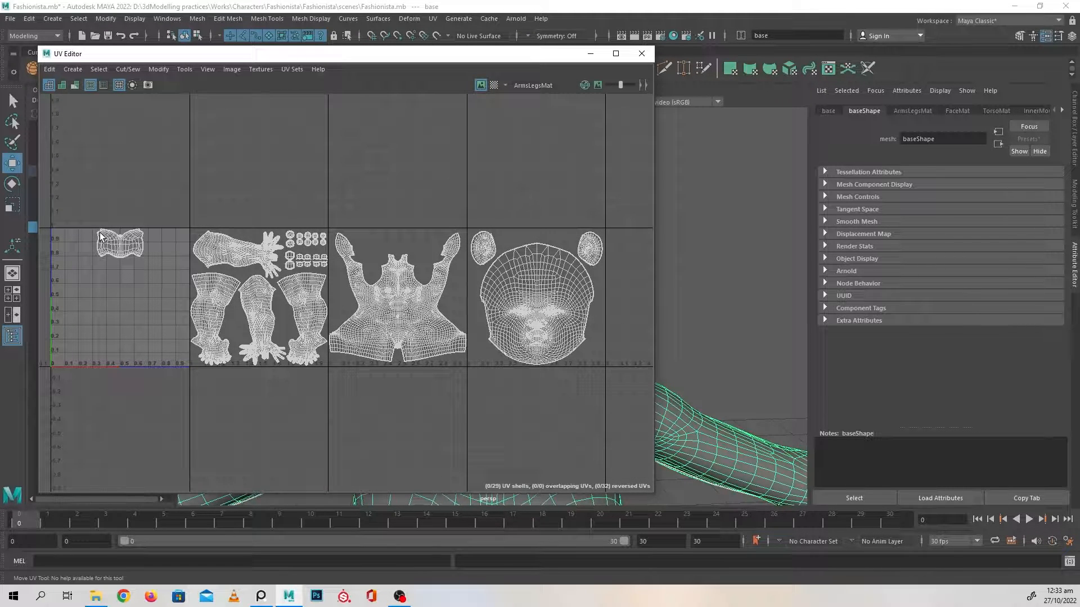
Select the arm, leg and nail UV shells and move them one tile over into the 0–1 UV tile
left_click_drag(199, 218, 326, 409)
right_click_drag(278, 166, 238, 147)
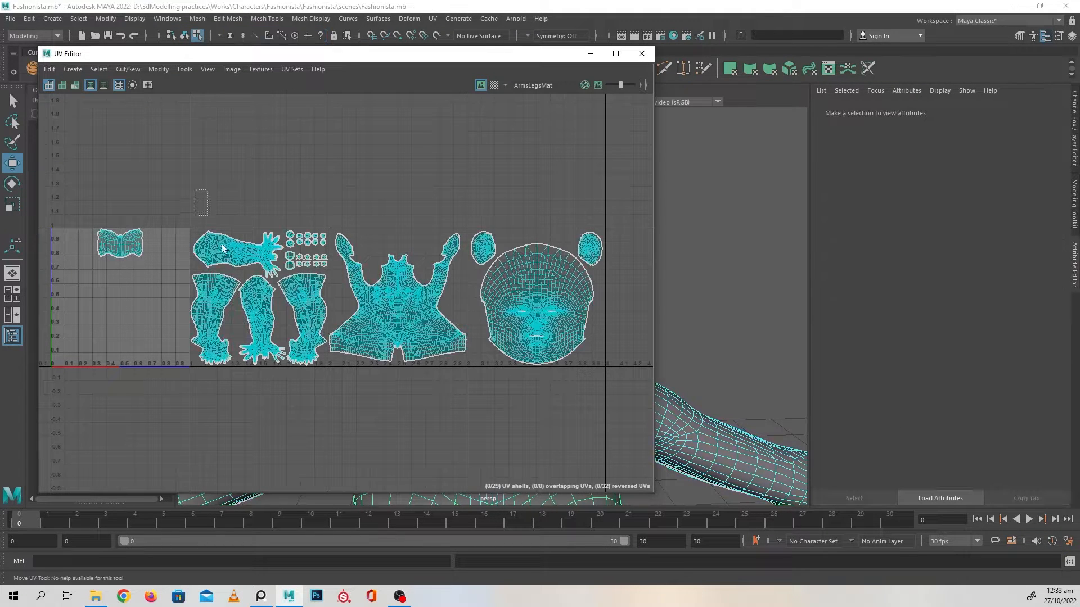
left_click_drag(193, 189, 324, 401)
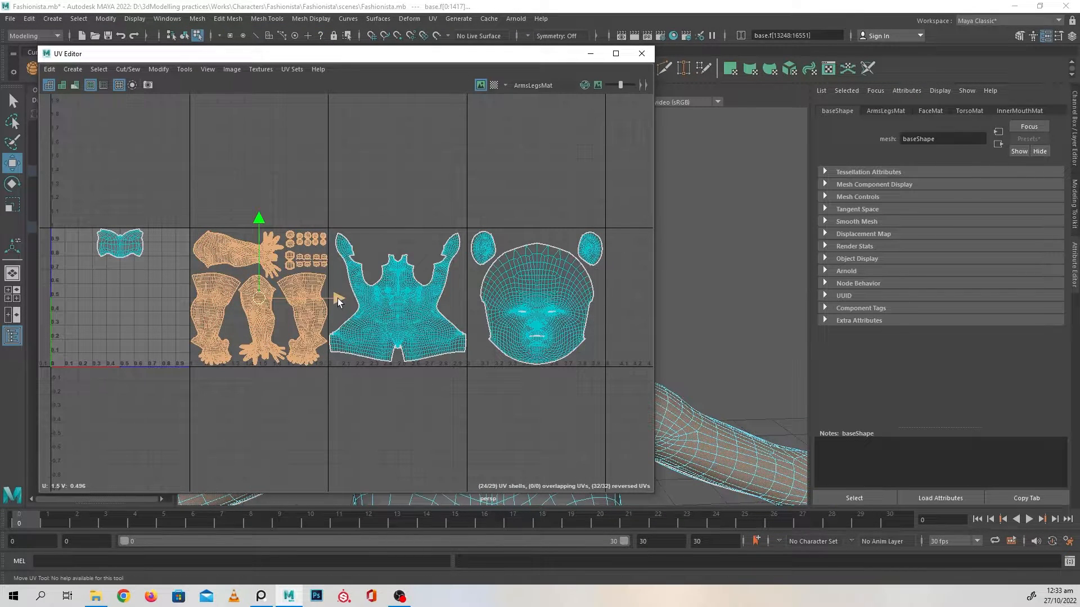
left_click_drag(338, 298, 201, 306)
middle_click_drag(208, 318, 395, 309, "alt")
right_click_drag(395, 309, 568, 406, "alt")
middle_click_drag(422, 324, 489, 345, "alt")
left_click_drag(371, 292, 368, 295)
scroll(450, 312, "down", 3)
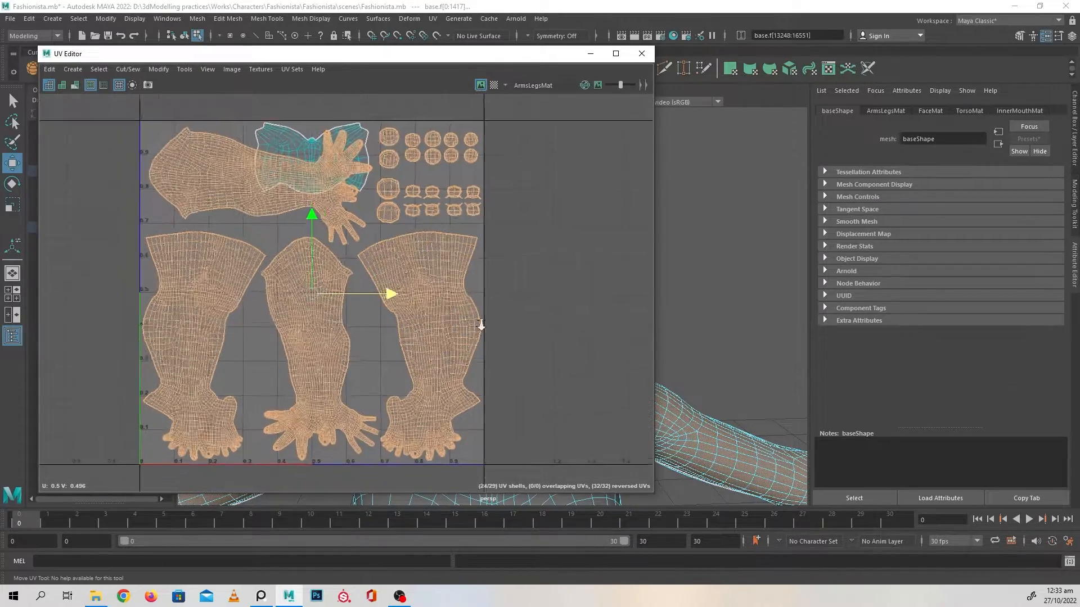
Select the torso UV shell and move it into the 0–1 UV tile, overlapping the arm and leg shells
middle_click_drag(555, 313, 262, 315, "alt")
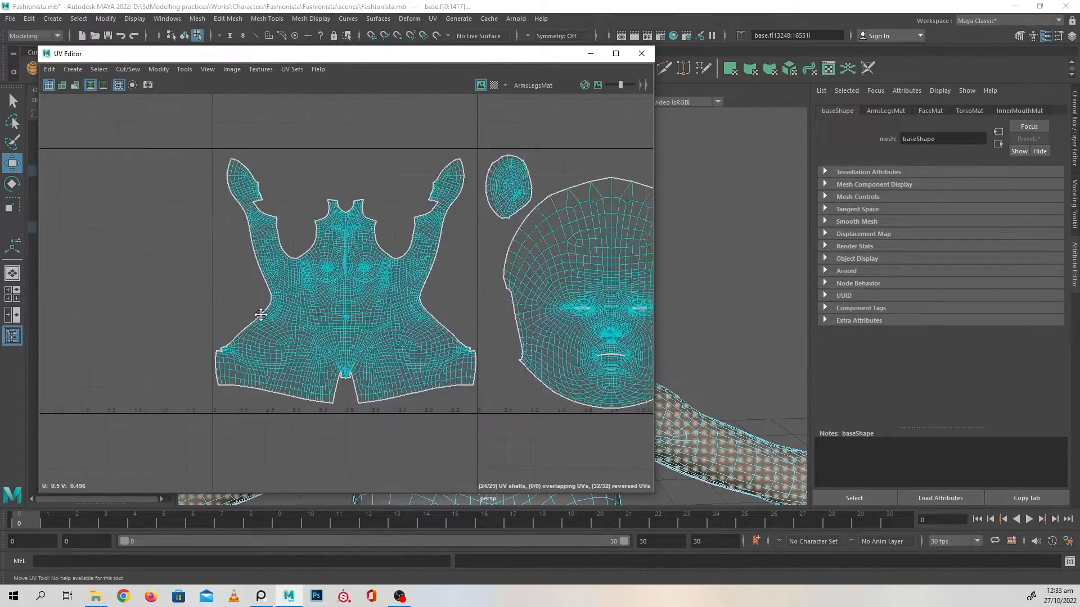
left_click_drag(213, 137, 414, 415)
middle_click_drag(274, 336, 464, 335, "alt")
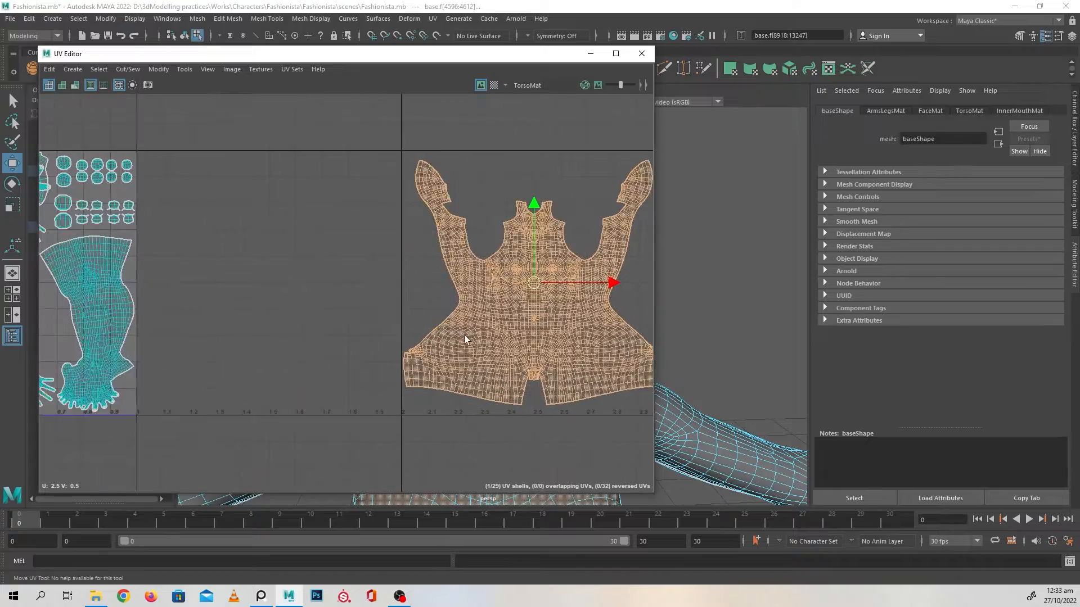
scroll(451, 313, "down", 2)
middle_click_drag(394, 308, 450, 313, "alt")
left_click_drag(624, 295, 222, 284)
middle_click_drag(304, 300, 449, 296, "alt")
right_click_drag(450, 297, 579, 396, "alt")
middle_click_drag(422, 323, 463, 299, "alt")
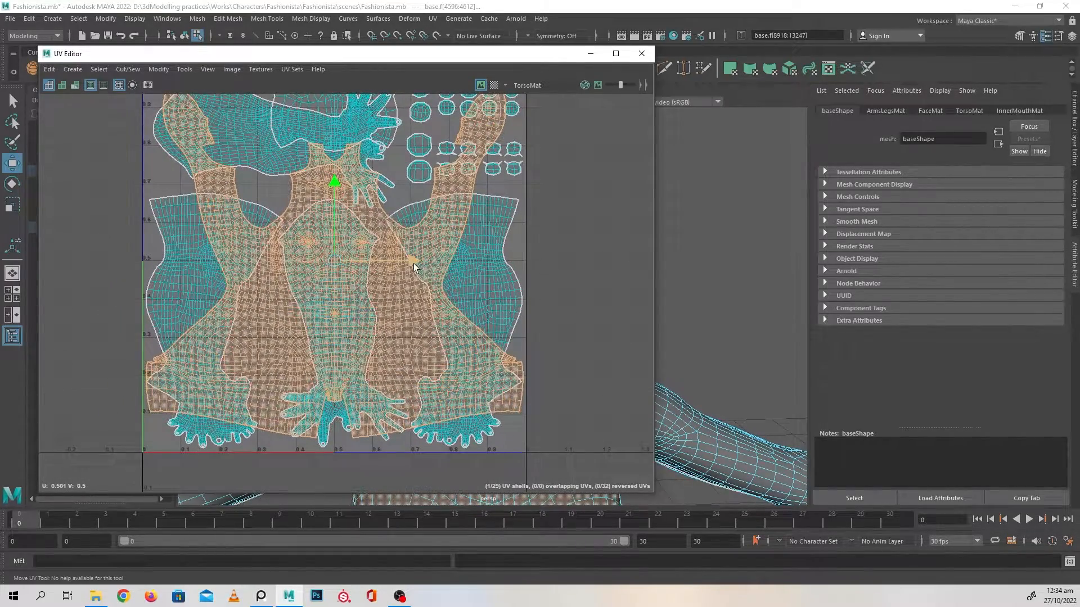
Select the face and ear UV shells and move them into the 0–1 UV tile over the other body shells
right_click_drag(543, 320, 445, 323, "alt")
middle_click_drag(445, 322, 134, 326, "alt")
right_click_drag(424, 332, 368, 329, "alt")
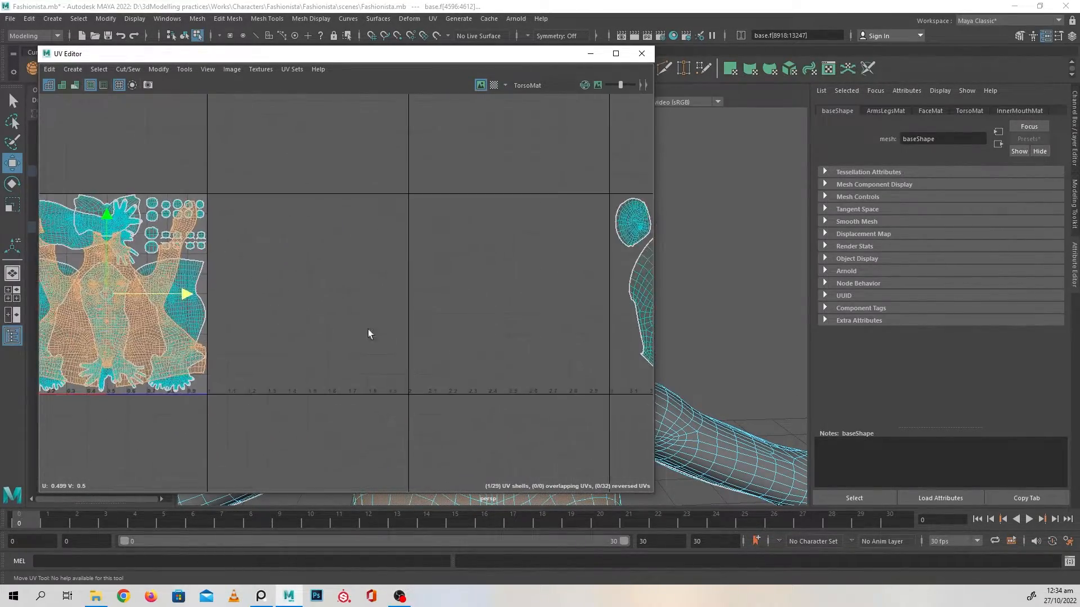
middle_click_drag(574, 360, 359, 331, "alt")
middle_click_drag(447, 335, 375, 355, "alt")
left_click_drag(326, 139, 552, 384)
middle_click_drag(383, 380, 592, 375, "alt")
left_click_drag(645, 283, 241, 277)
middle_click_drag(241, 278, 508, 281, "alt")
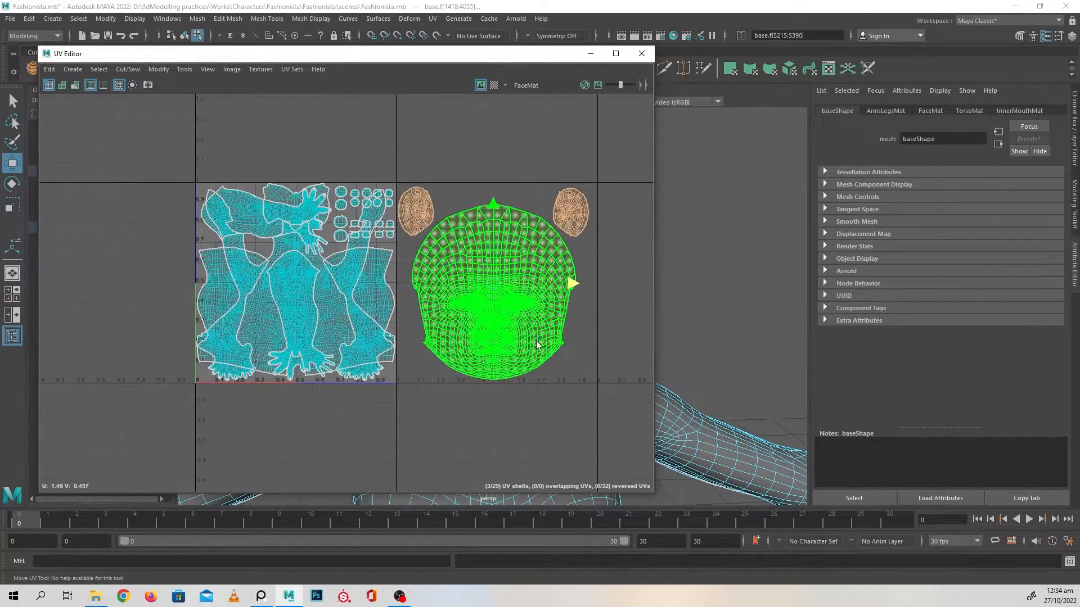
left_click_drag(571, 284, 370, 284)
right_click_drag(370, 284, 579, 393, "alt")
middle_click_drag(422, 302, 539, 330, "alt")
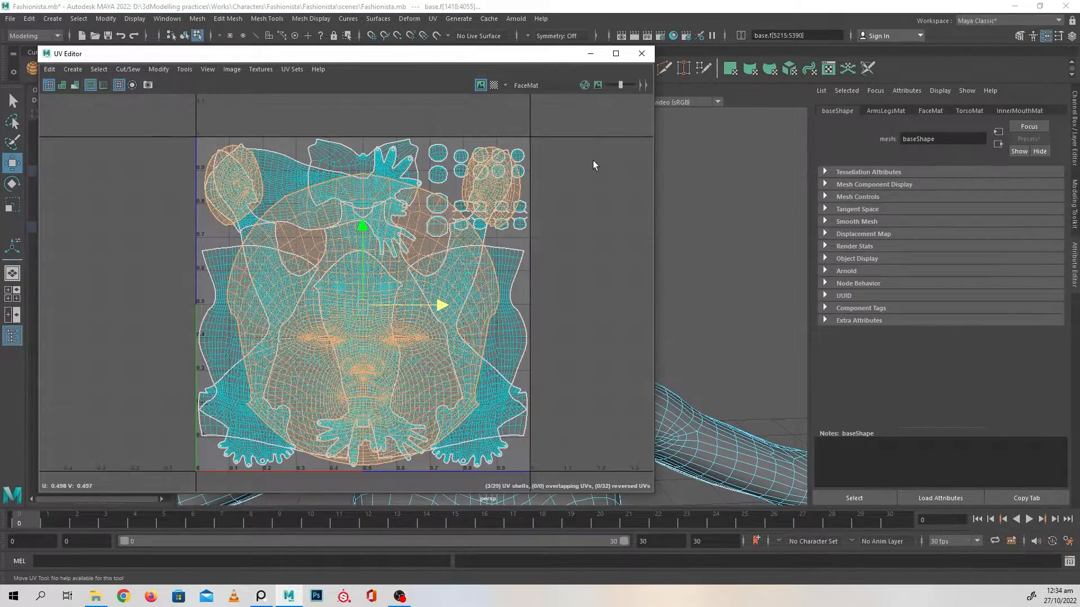
Close the UV Editor and review the base mesh's assigned materials, including ArmsLegsMat and InnerMouthMat
left_click(641, 54)
right_click_drag(492, 286, 547, 270)
left_click(607, 313)
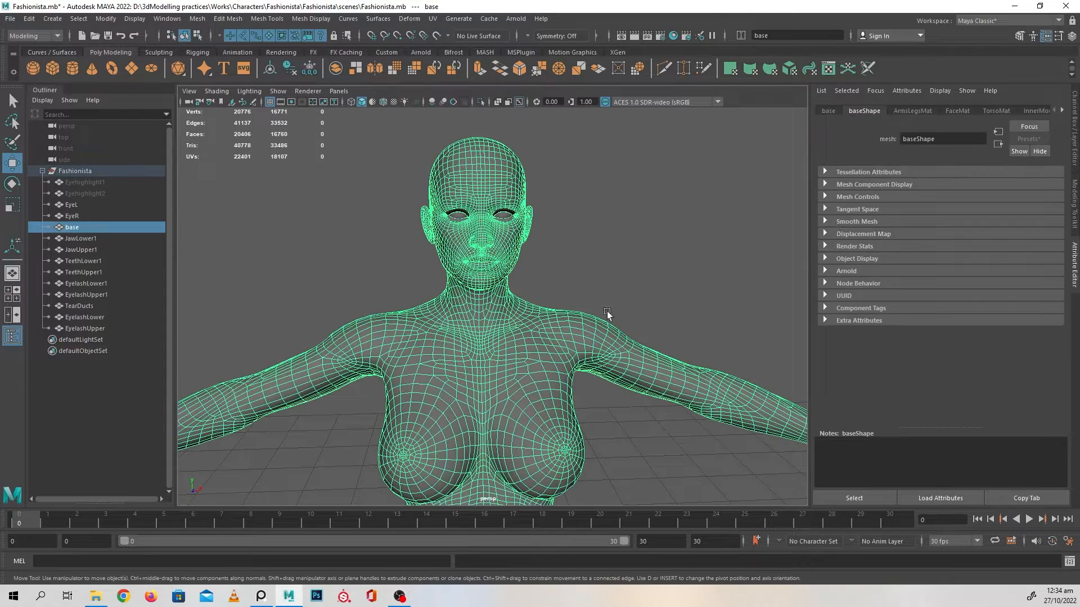
left_click(905, 109)
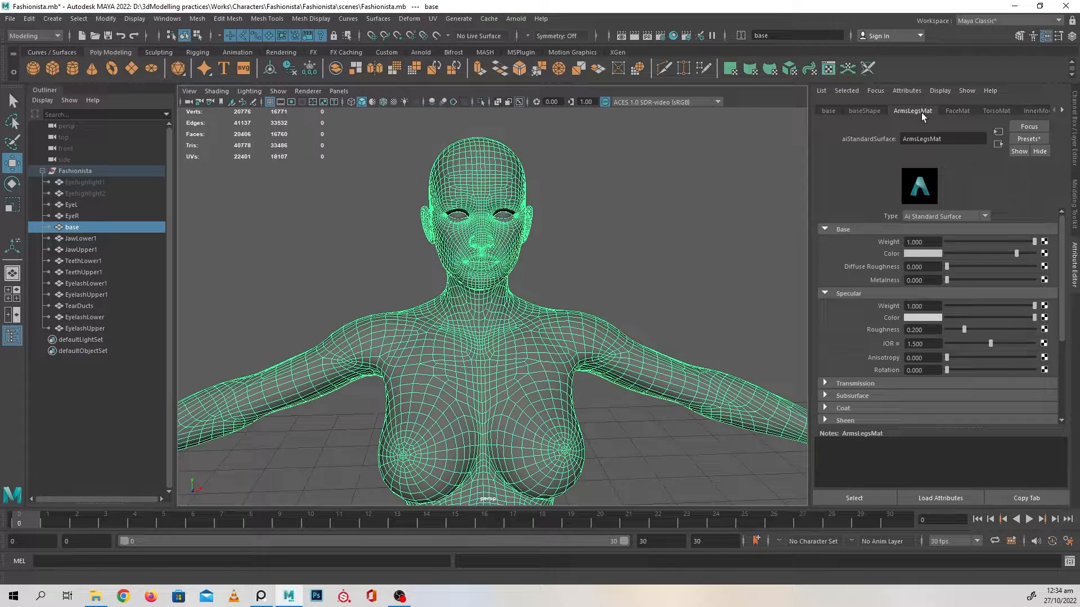
left_click(875, 110)
left_click(909, 109)
left_click(1010, 110)
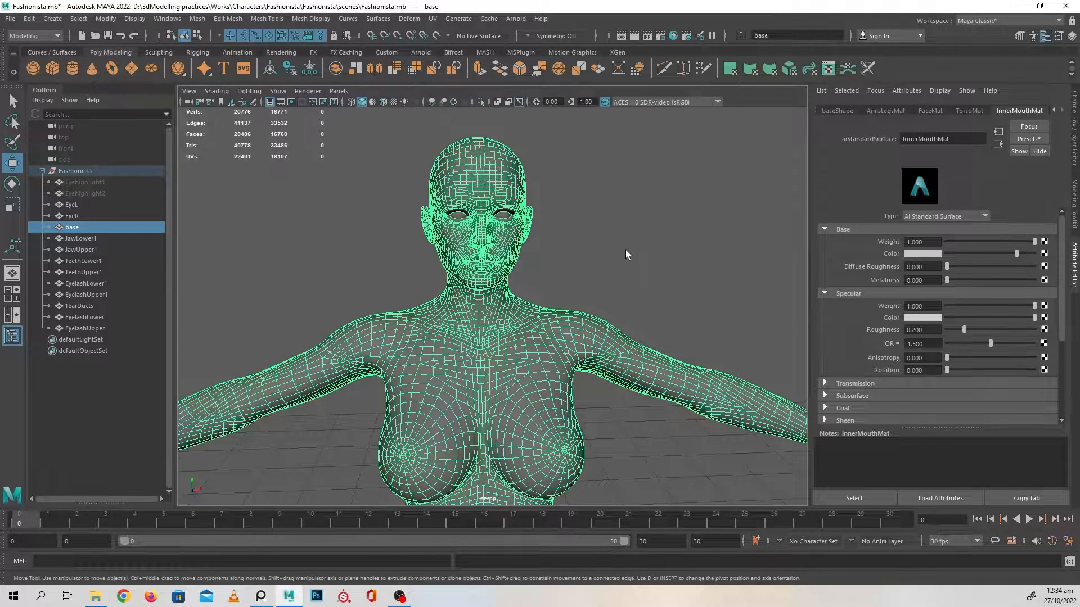
Check which material is assigned to each of the upper and lower jaw and teeth meshes
left_click(78, 239)
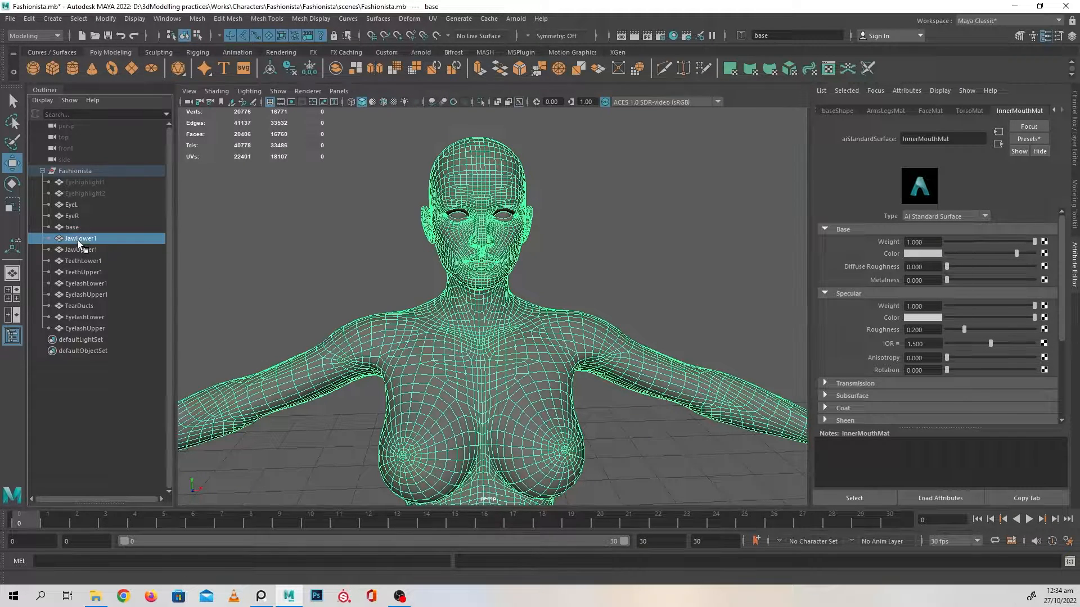
left_click(80, 249)
left_click(81, 260)
left_click(80, 270)
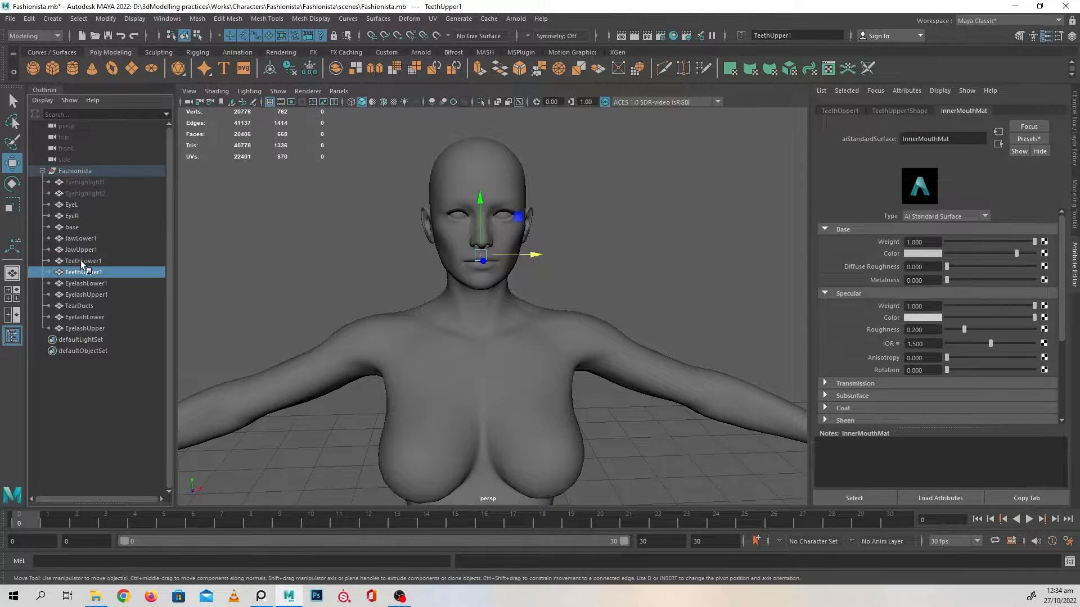
left_click(81, 261)
left_click(81, 250)
left_click(82, 240)
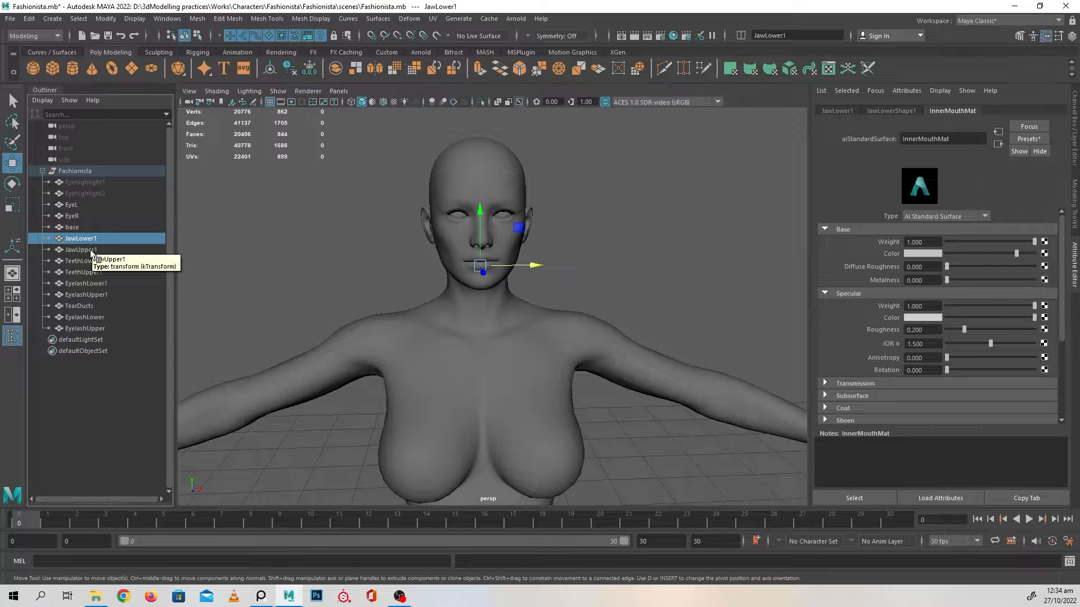
Isolate the upper and lower teeth meshes to inspect them up close, and show the full model again
left_click_drag(90, 271, 86, 264)
key("ctrl+1")
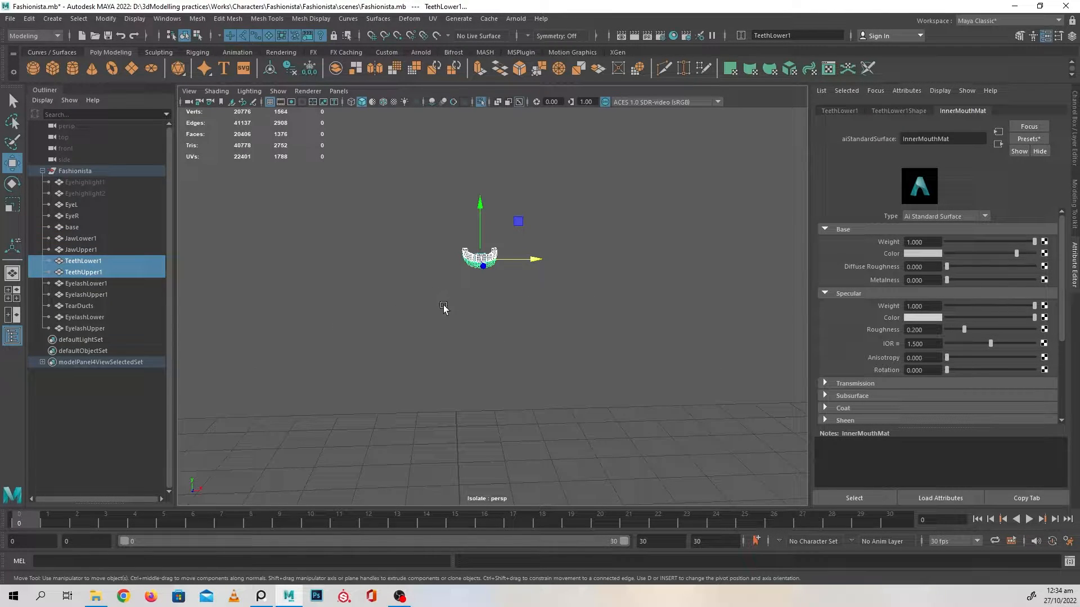
scroll(494, 321, "up", 4)
middle_click_drag(494, 321, 564, 378, "alt")
left_click(587, 411)
right_click_drag(559, 391, 626, 433, "alt")
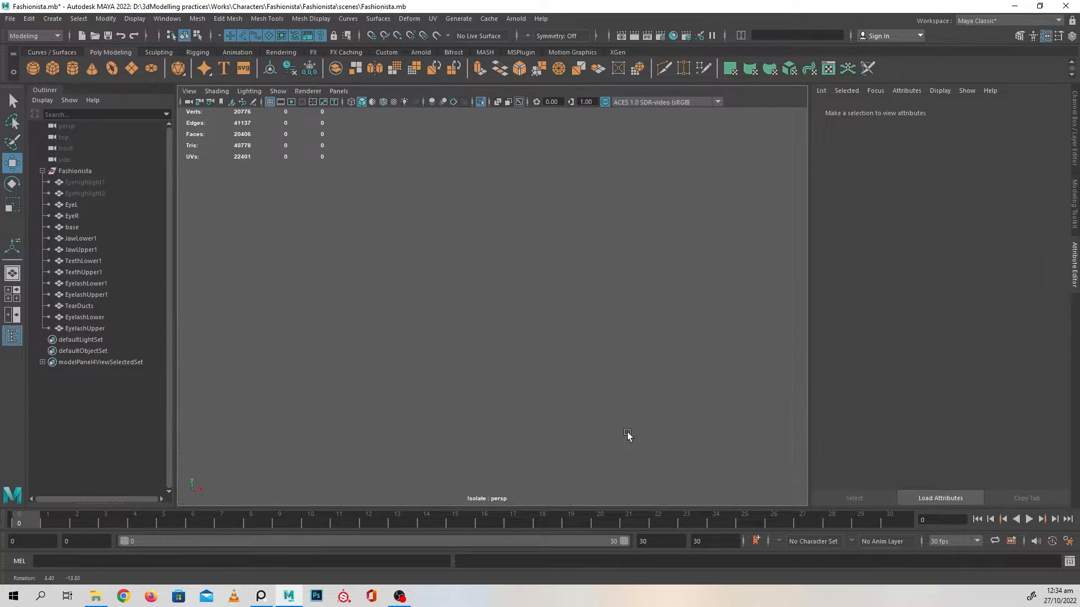
left_click(93, 265)
key("f")
left_click_drag(554, 310, 477, 231, "alt")
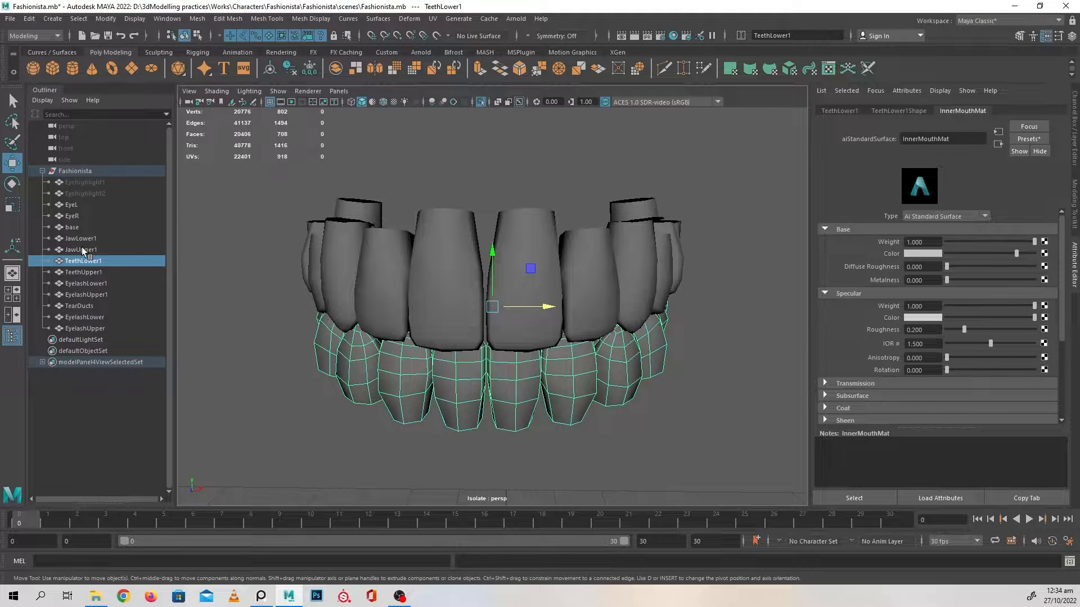
left_click(484, 103)
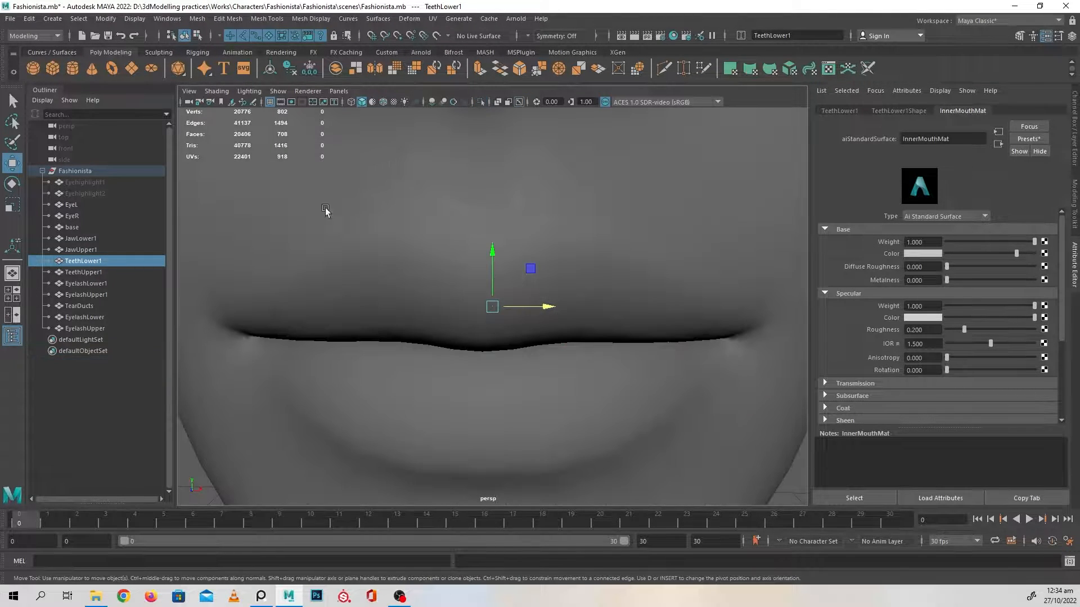
Examine the character's face up close, focusing on the eyes, eyelids and eyelashes
scroll(438, 332, "down", 10)
left_click(641, 309)
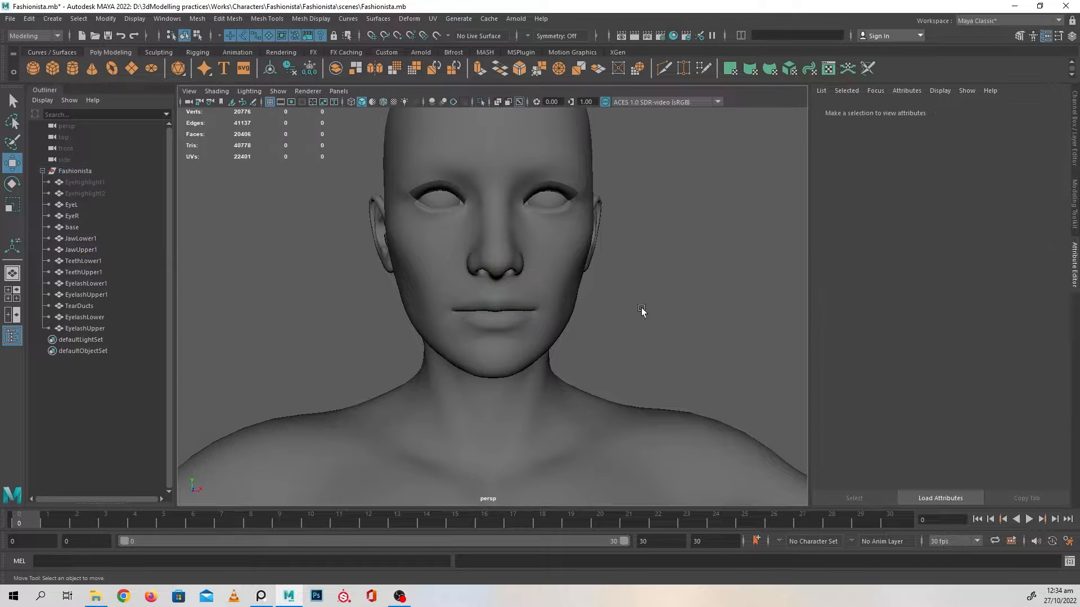
scroll(551, 289, "up", 3)
middle_click_drag(551, 289, 536, 356, "alt")
scroll(603, 322, "up", 8)
middle_click_drag(639, 153, 576, 286, "alt")
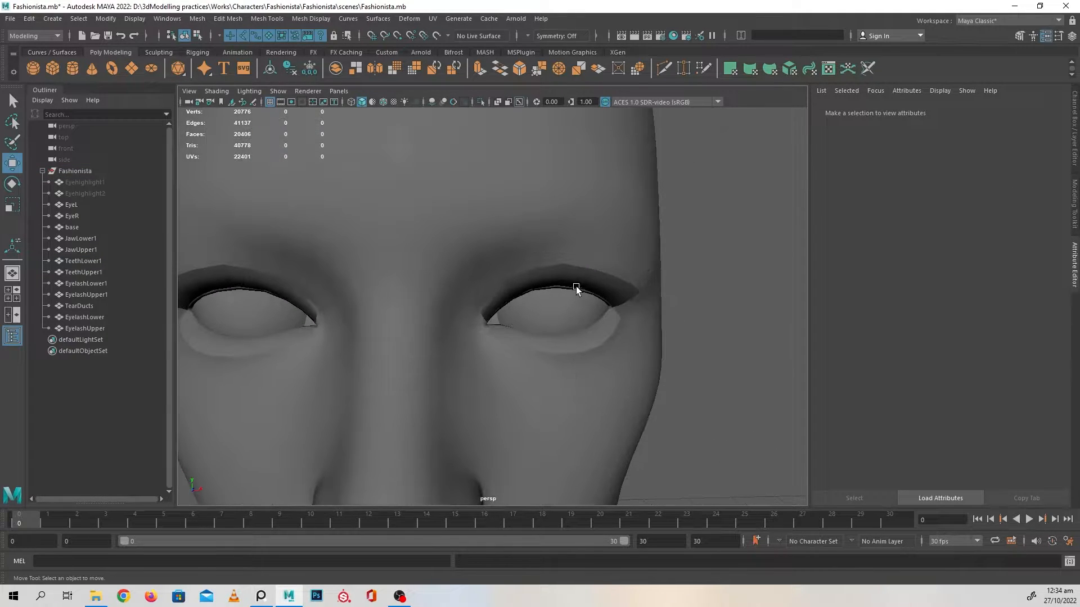
left_click(576, 287)
scroll(596, 319, "down", 3)
left_click_drag(585, 319, 598, 293, "alt")
left_click(711, 332)
scroll(659, 326, "down", 4)
left_click_drag(659, 326, 588, 299, "alt")
scroll(554, 305, "down", 4)
scroll(630, 311, "down", 1)
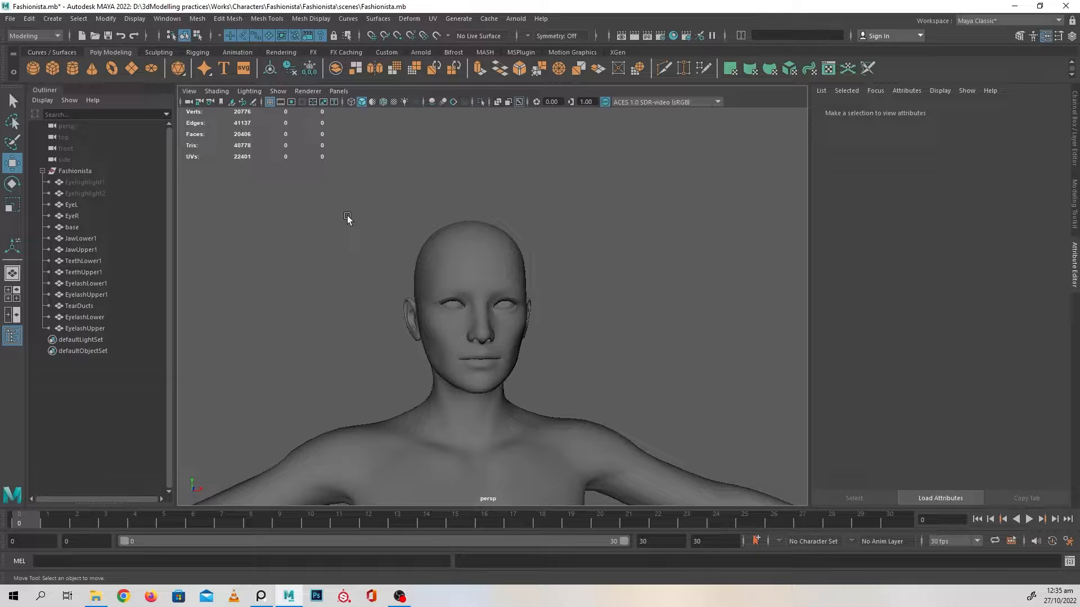
Examine the full female base body from the head and arms down to the legs and feet
scroll(600, 342, "down", 5)
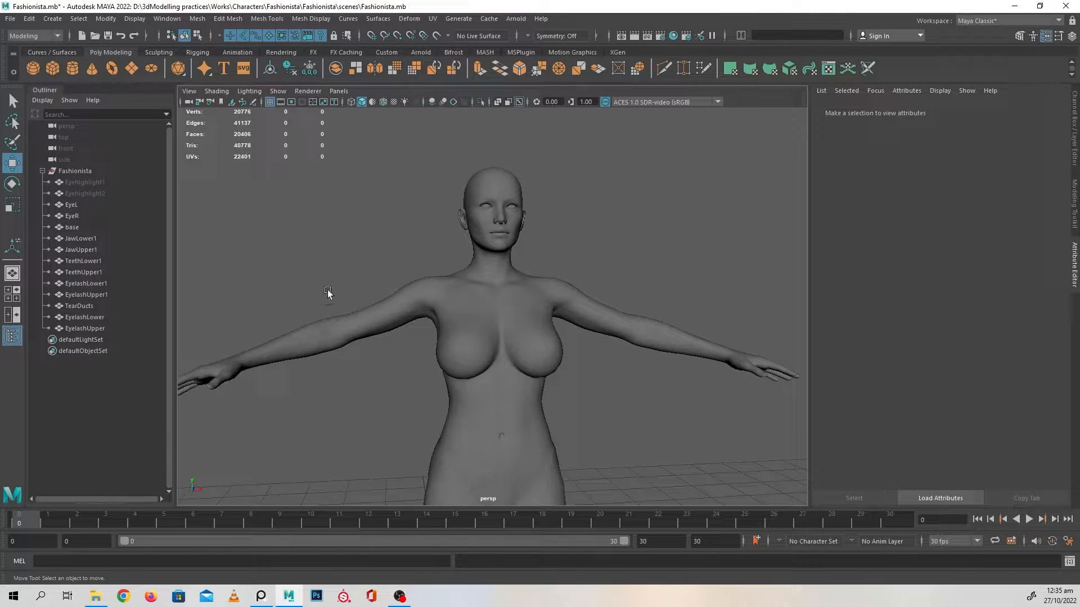
scroll(517, 328, "down", 3)
left_click_drag(491, 325, 484, 332, "alt")
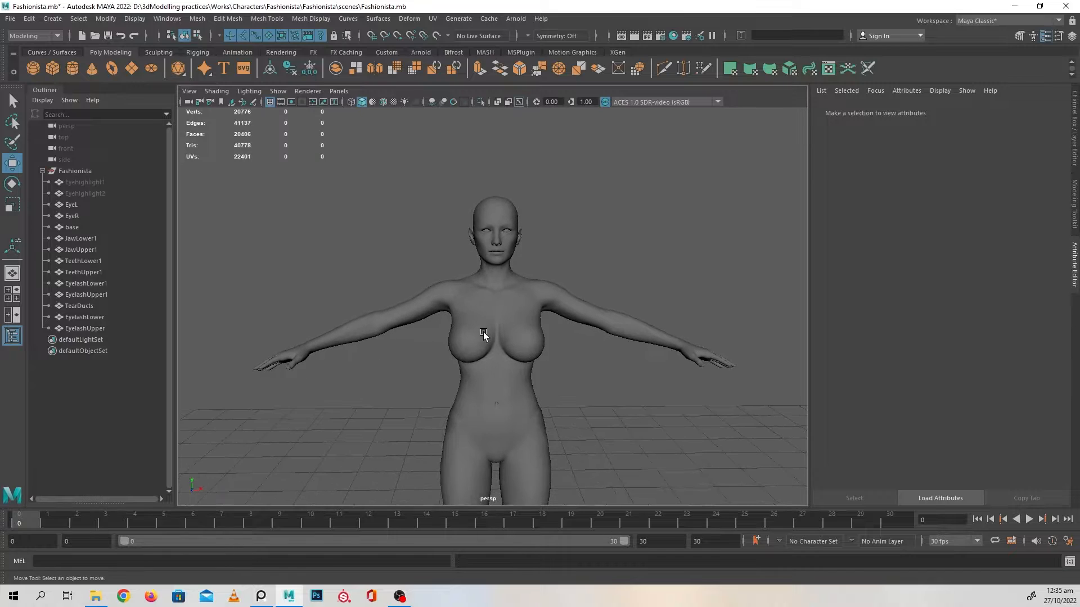
left_click_drag(579, 321, 596, 354, "alt")
scroll(596, 354, "down", 4)
left_click_drag(506, 334, 531, 342, "alt")
scroll(531, 342, "up", 3)
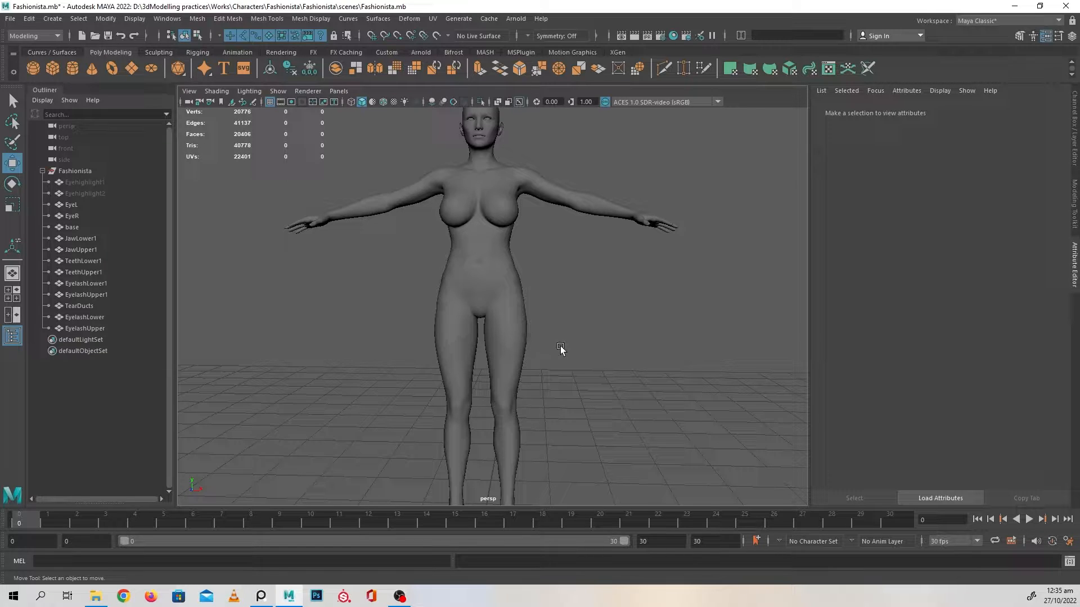
scroll(574, 342, "up", 3)
mouse_move(579, 372)
left_mouse_down("alt")
mouse_move(407, 377)
mouse_move(598, 379)
mouse_move(572, 372)
left_mouse_up("alt")
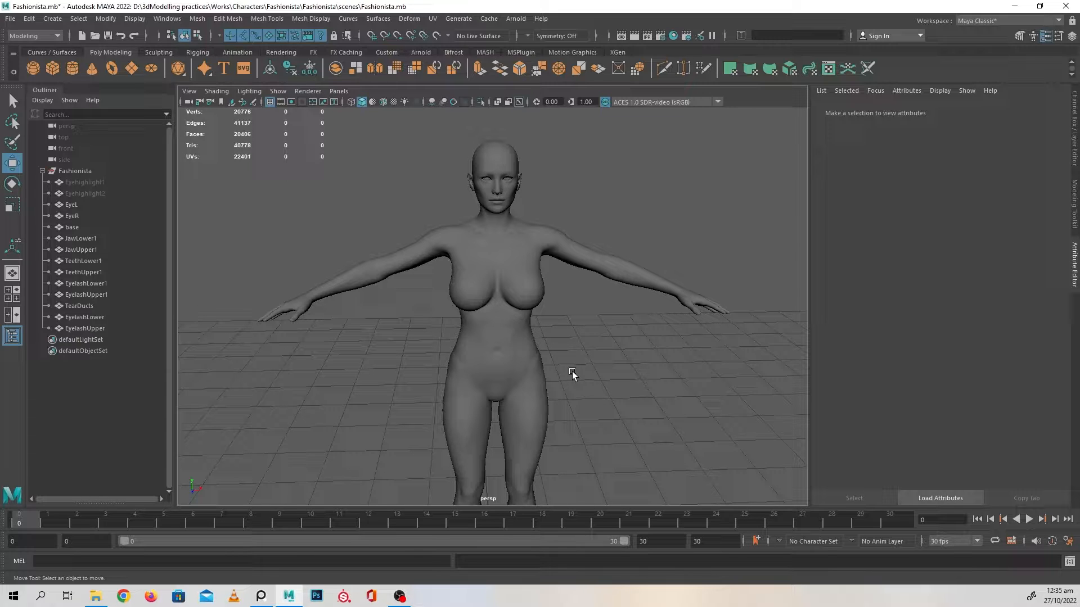
middle_click_drag(572, 366, 564, 296, "alt")
right_click_drag(565, 296, 590, 380, "alt")
left_click_drag(590, 380, 599, 366, "alt")
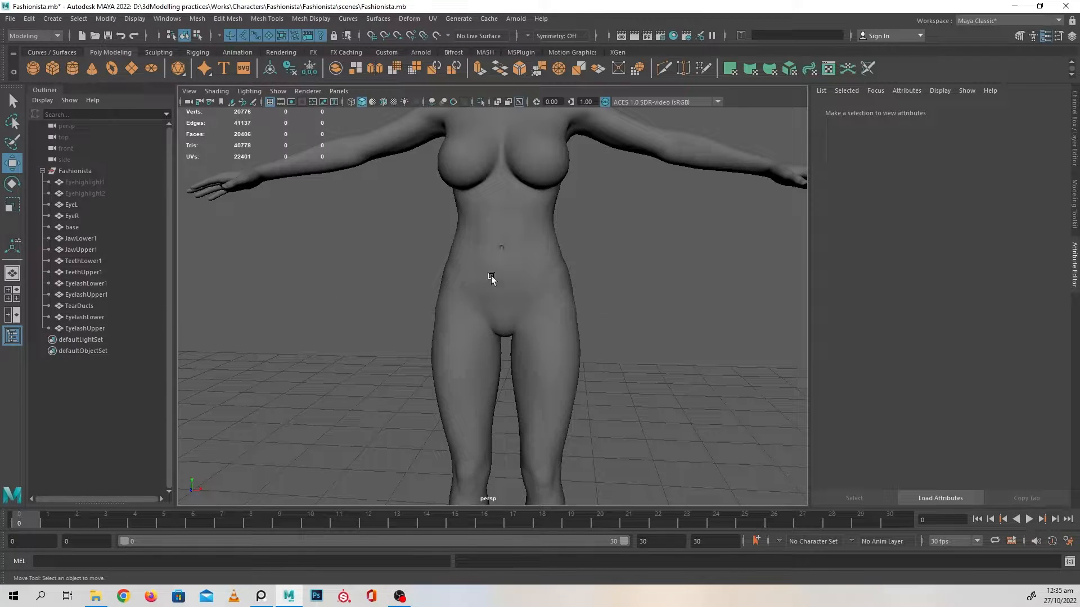
right_click_drag(604, 331, 517, 361, "alt")
middle_click_drag(566, 473, 551, 366, "alt")
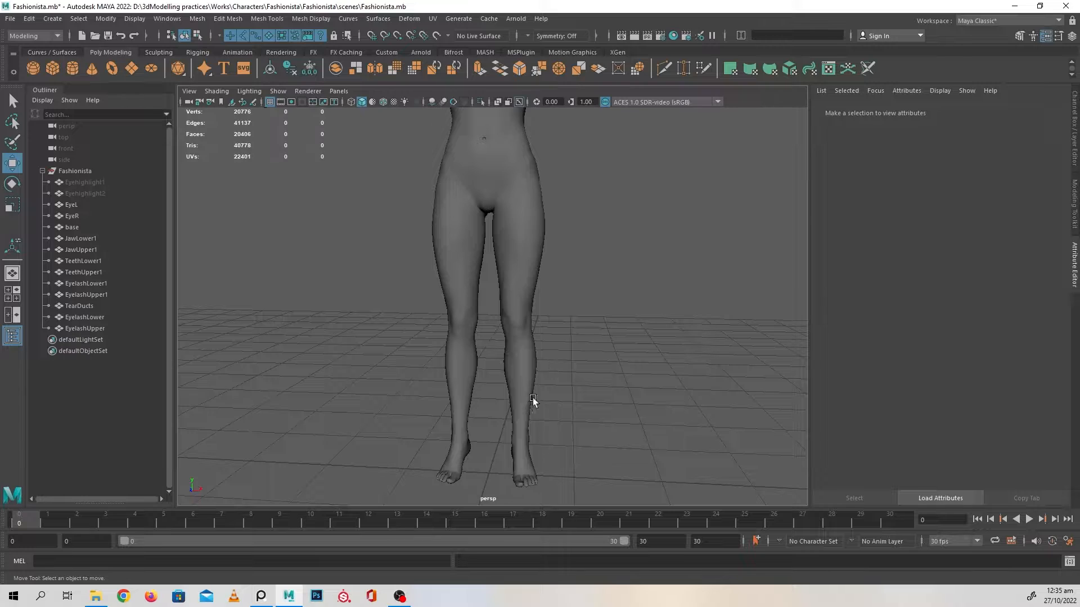
middle_click_drag(580, 210, 528, 384, "alt")
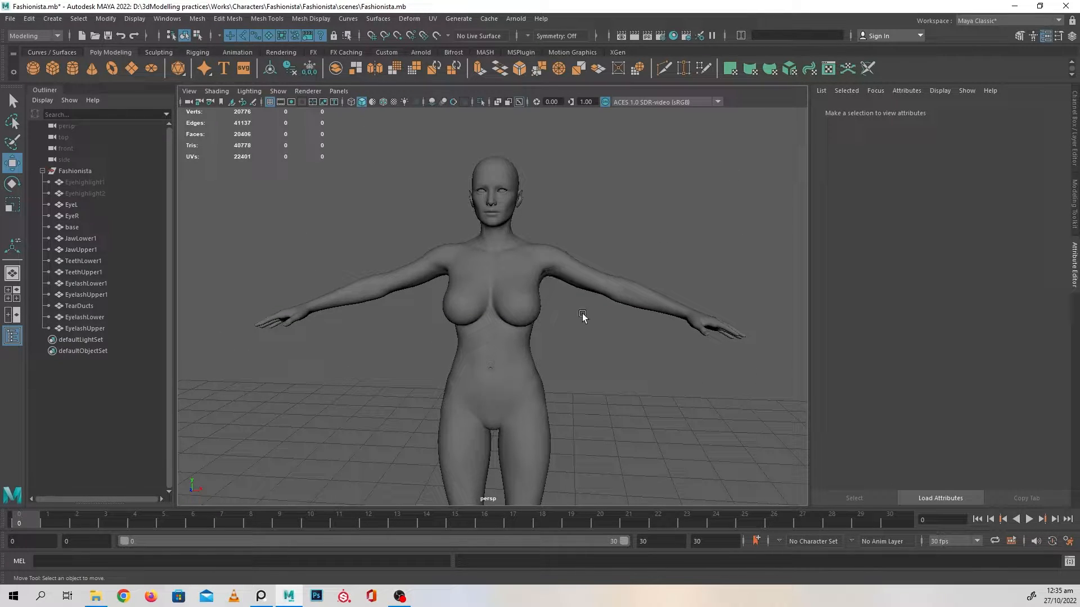
middle_click_drag(556, 393, 553, 367, "alt")
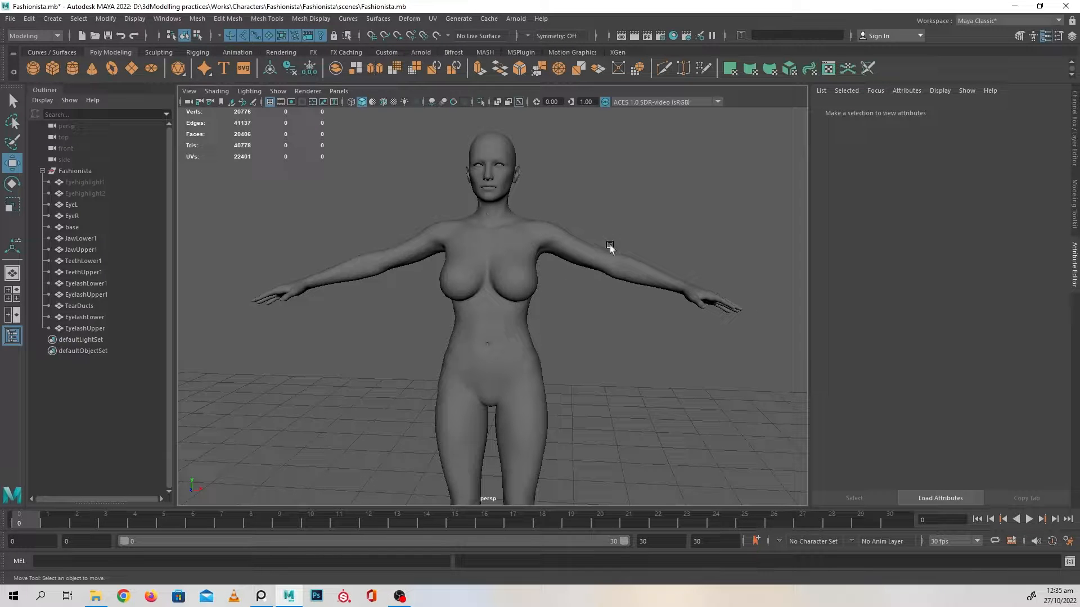
scroll(609, 246, "up", 5)
middle_click_drag(484, 188, 552, 289, "alt")
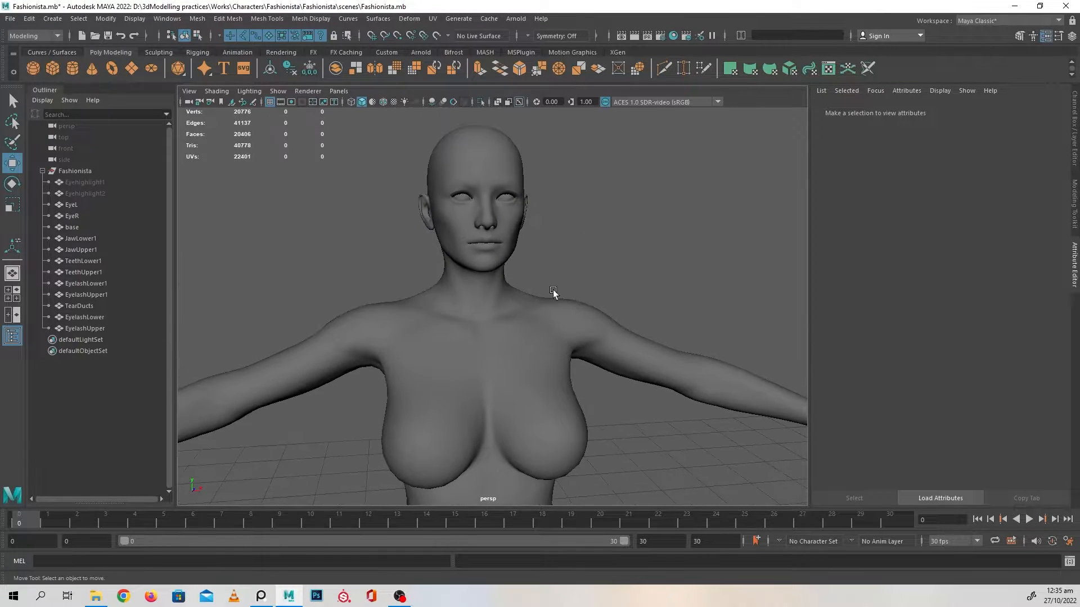
scroll(552, 289, "up", 2)
Bring up the PureRef reference board over the viewport and examine the character's black dress, feathered shoulders and gold accessories
right_click_drag(0, 192, 516, 180)
scroll(530, 226, "up", 4)
middle_click_drag(533, 342, 616, 207)
middle_click_drag(561, 327, 508, 293)
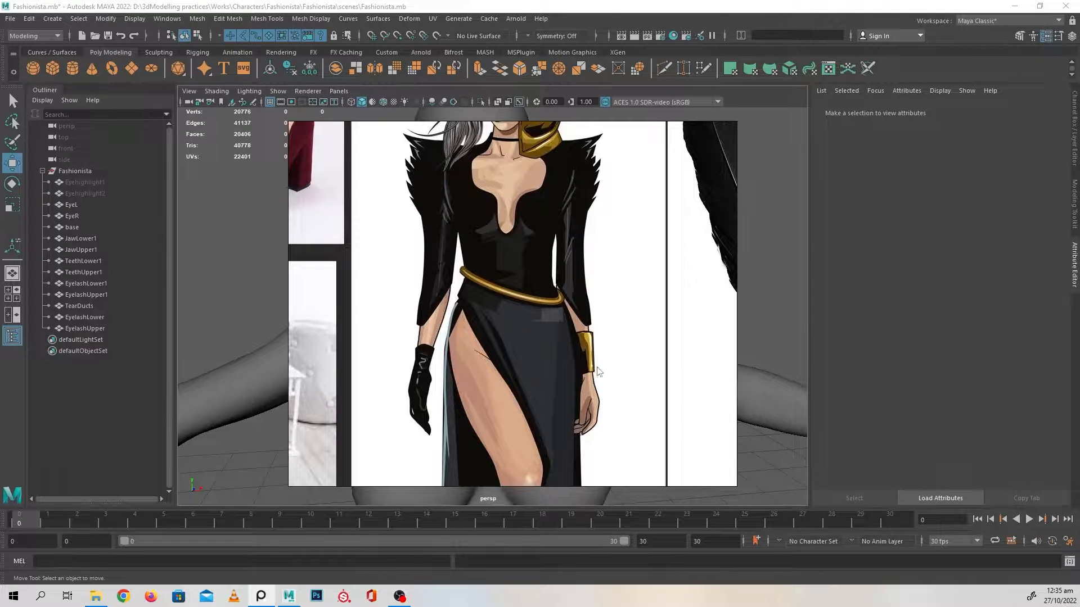
middle_click_drag(605, 260, 589, 322)
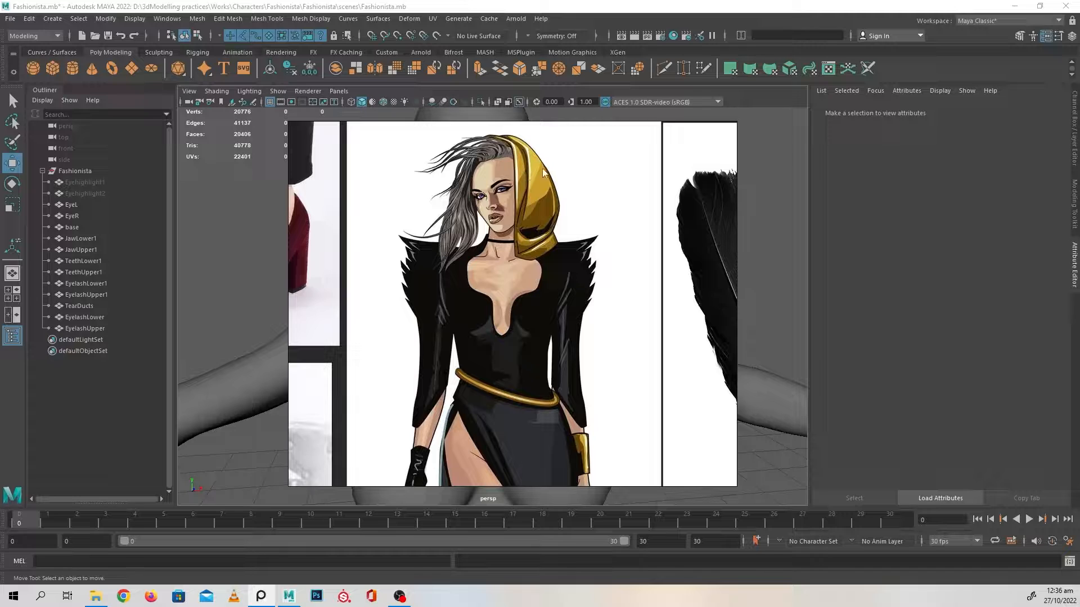
middle_click_drag(648, 328, 610, 281, "alt")
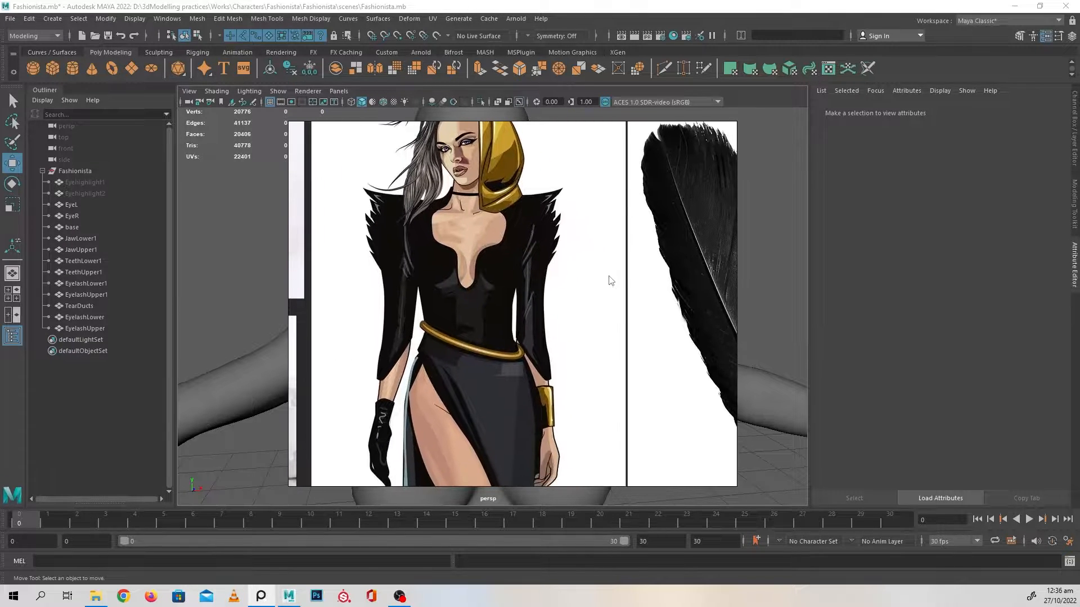
scroll(606, 286, "down", 1)
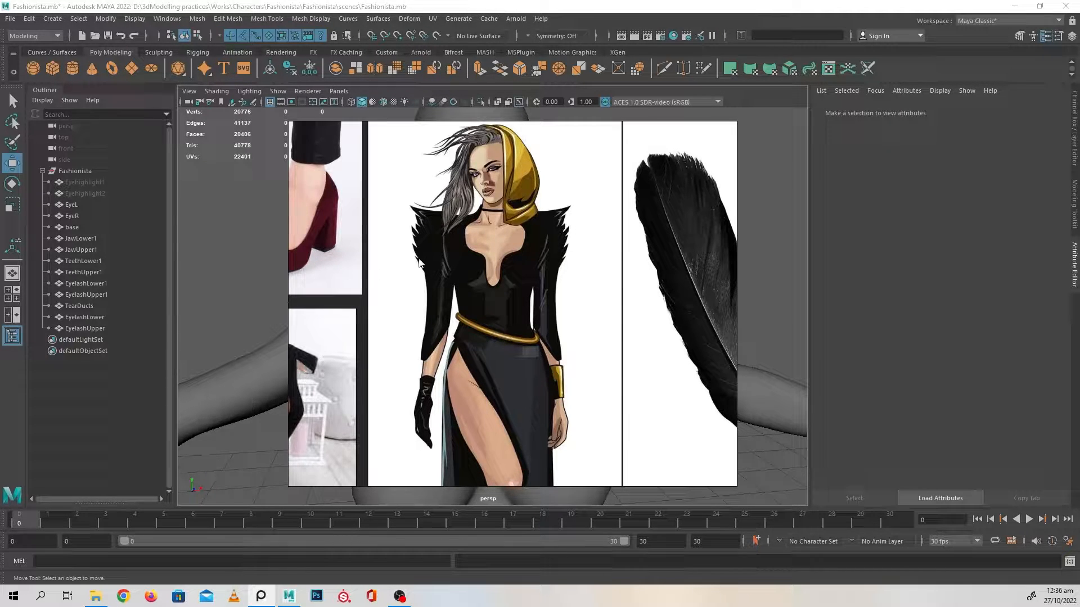
Examine the character illustration from the hooded head to the heels, alongside the shoe and feather references
scroll(605, 336, "up", 5)
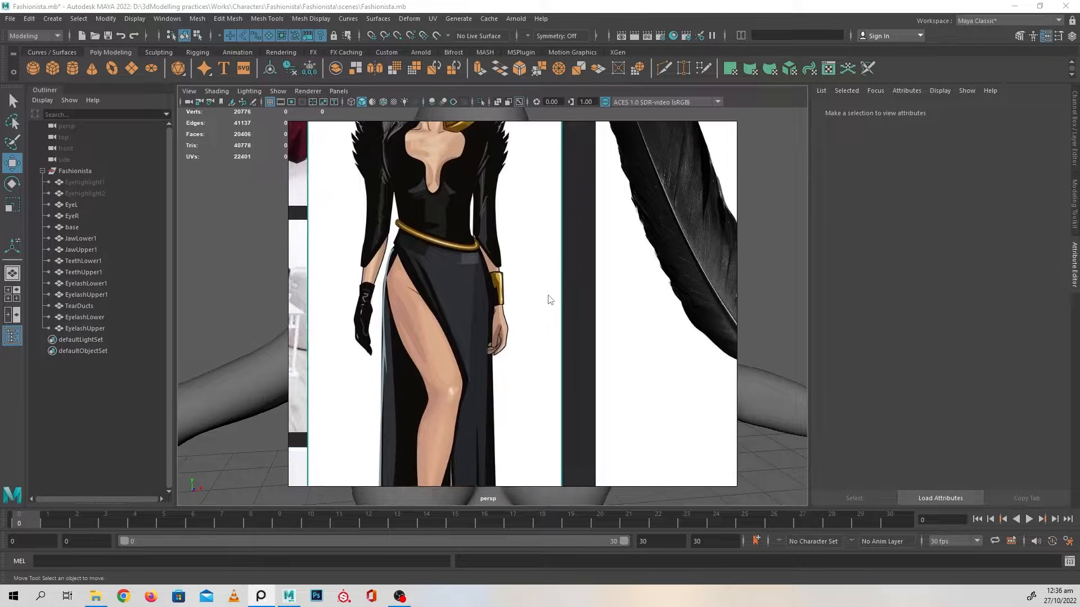
scroll(550, 299, "down", 5)
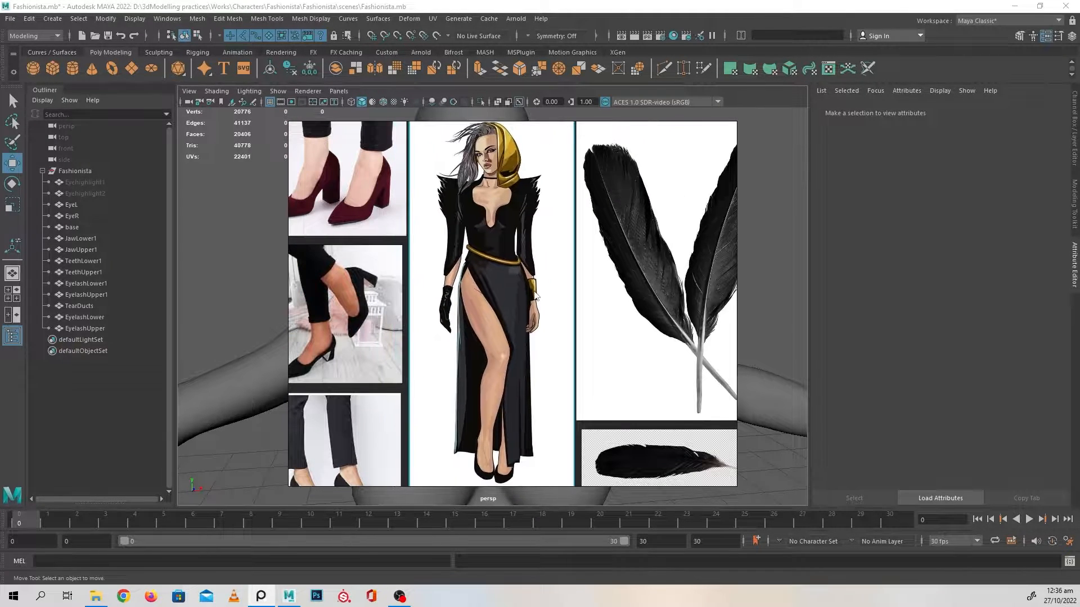
scroll(553, 234, "down", 2)
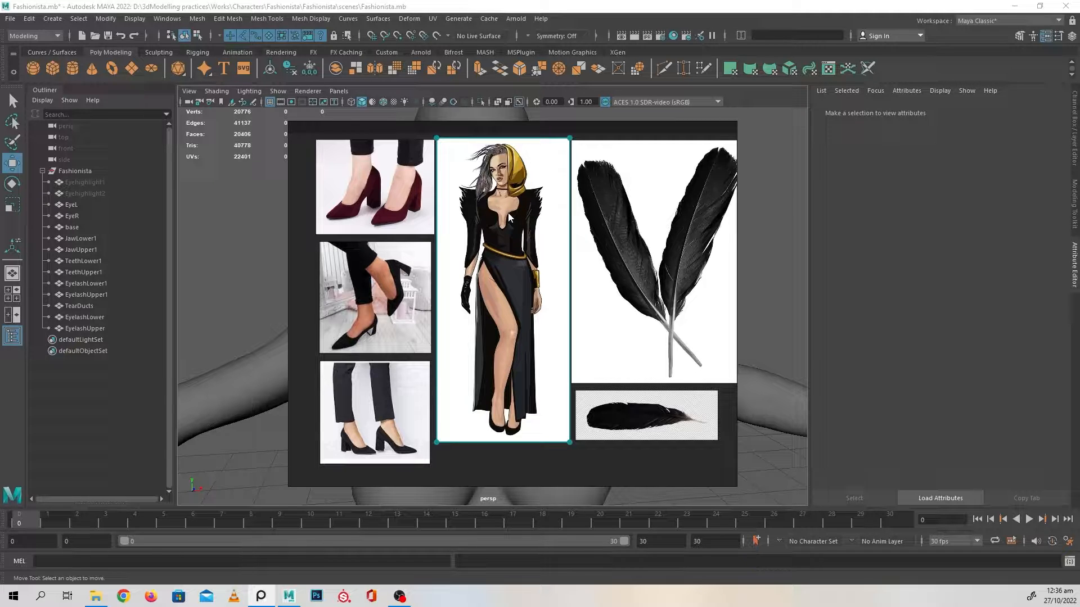
scroll(510, 215, "up", 5)
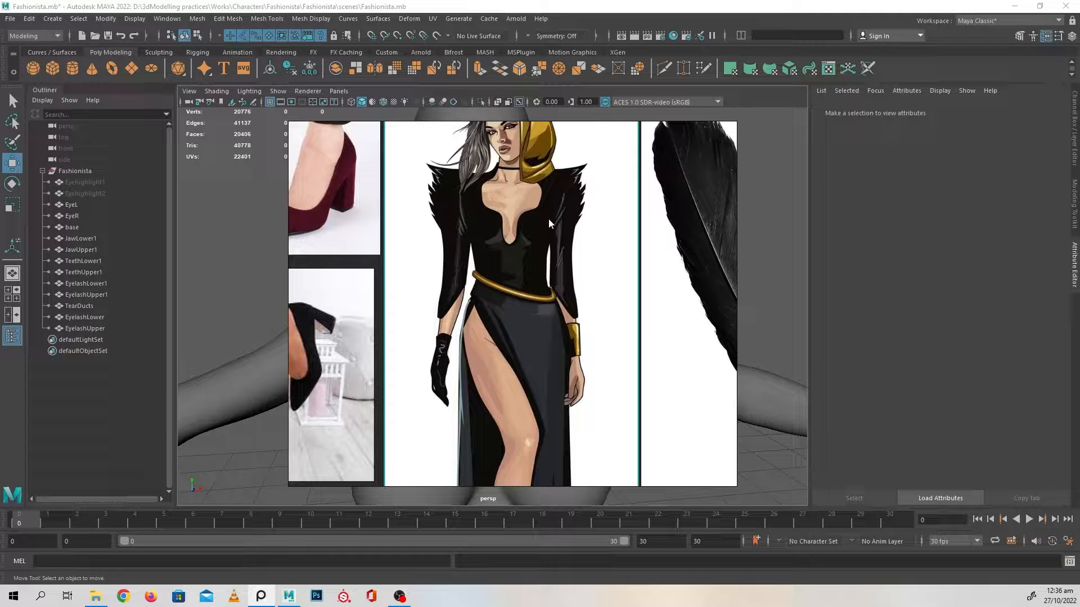
scroll(687, 343, "down", 3)
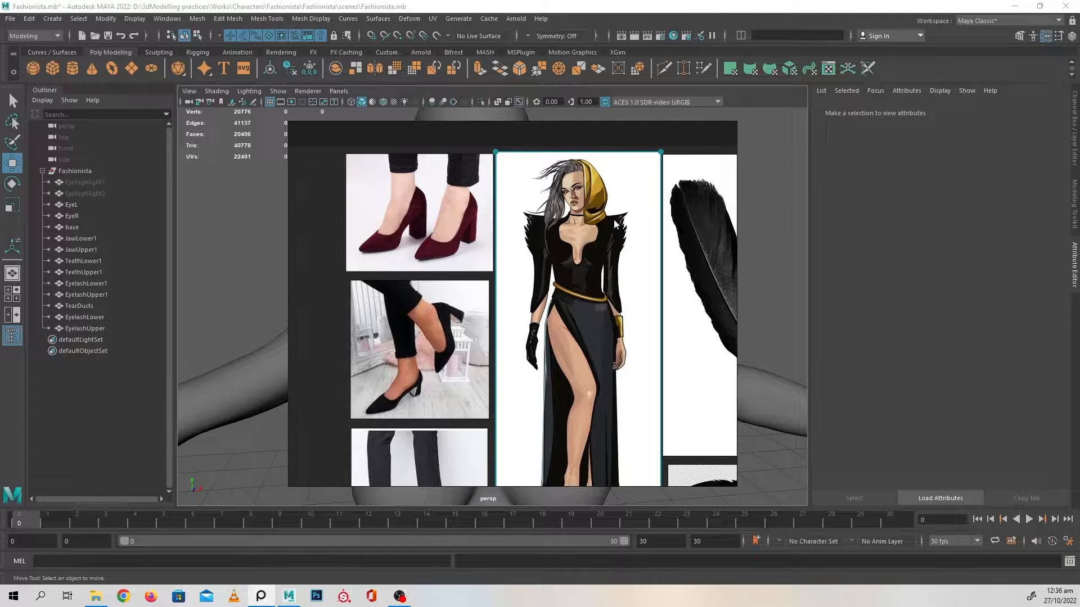
scroll(629, 316, "down", 3)
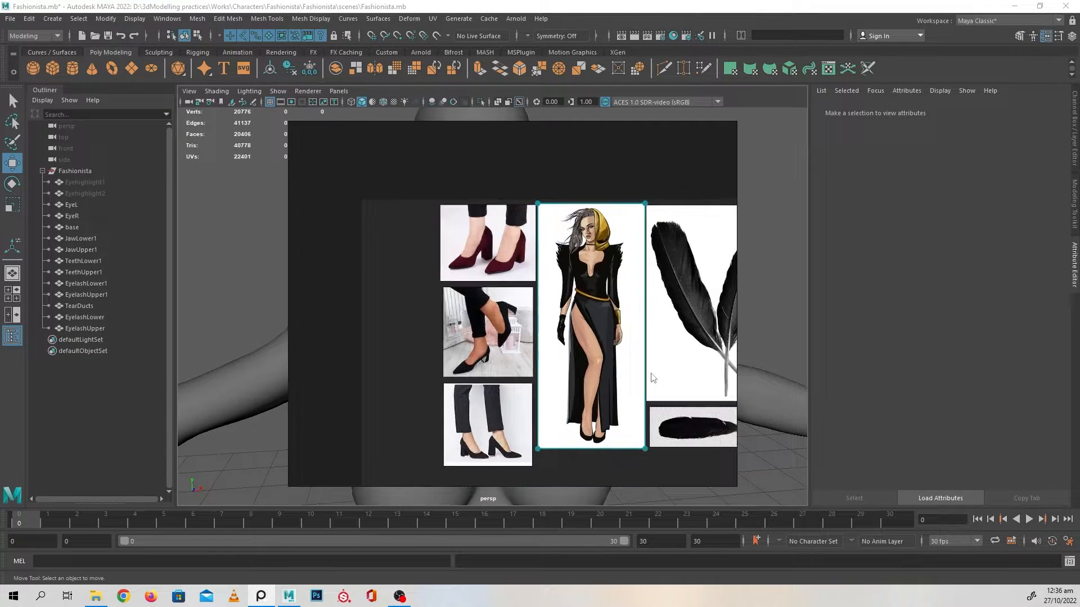
Study the feather references beside the character illustration, and move the reference board off the Maya viewport
right_click_drag(400, 259, 293, 225)
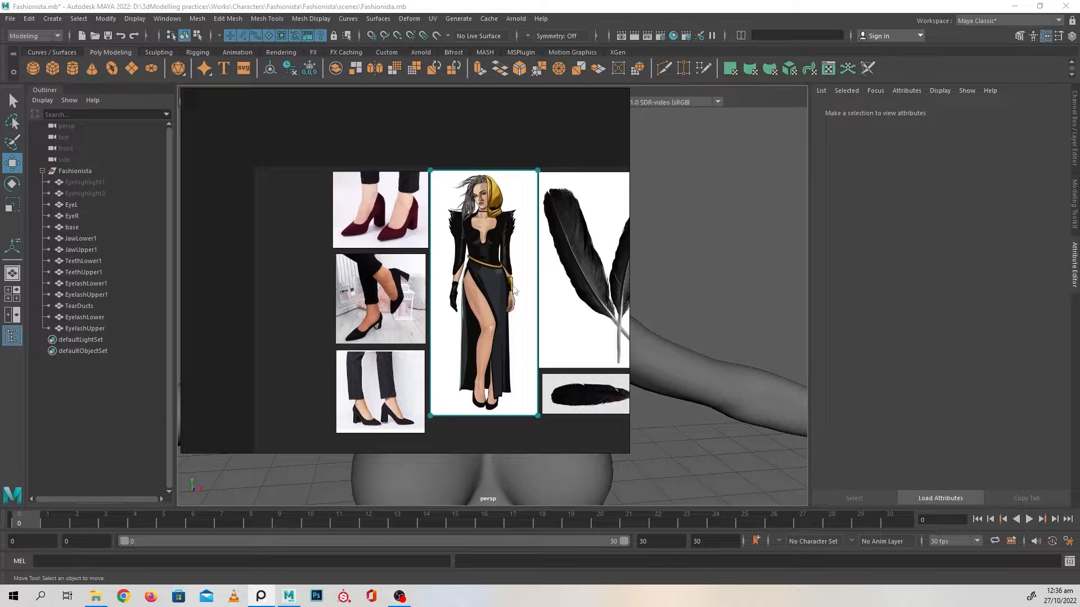
scroll(541, 173, "down", 3)
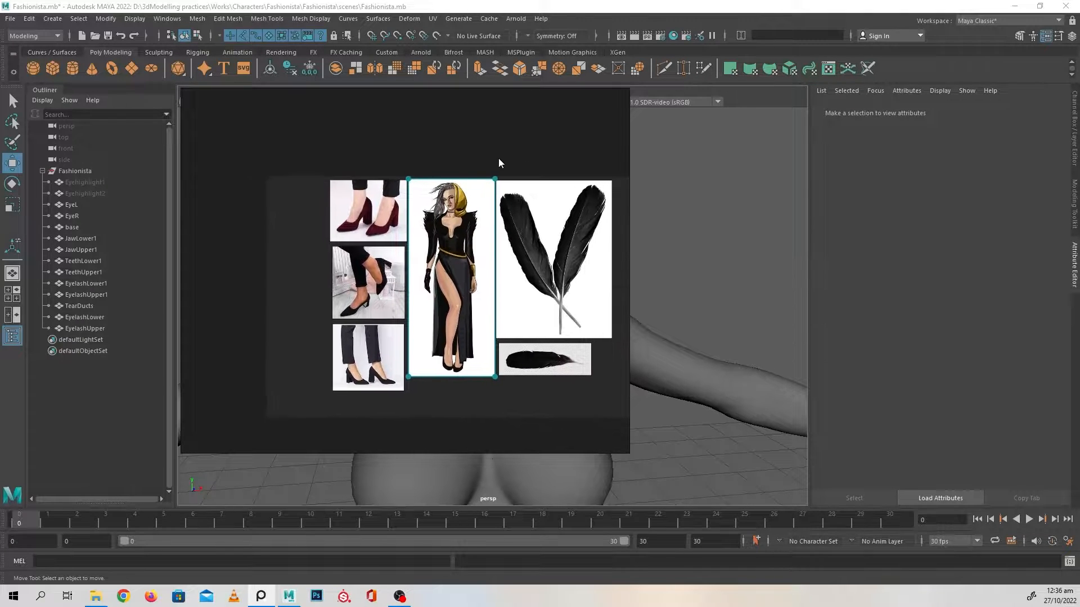
scroll(458, 167, "up", 5)
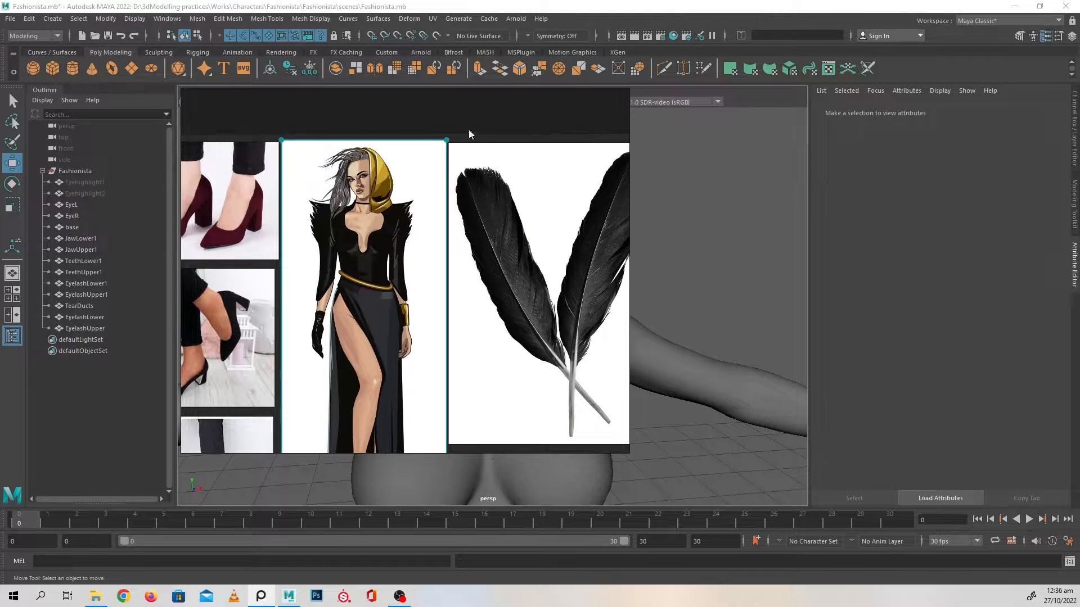
middle_click_drag(505, 109, 516, 103)
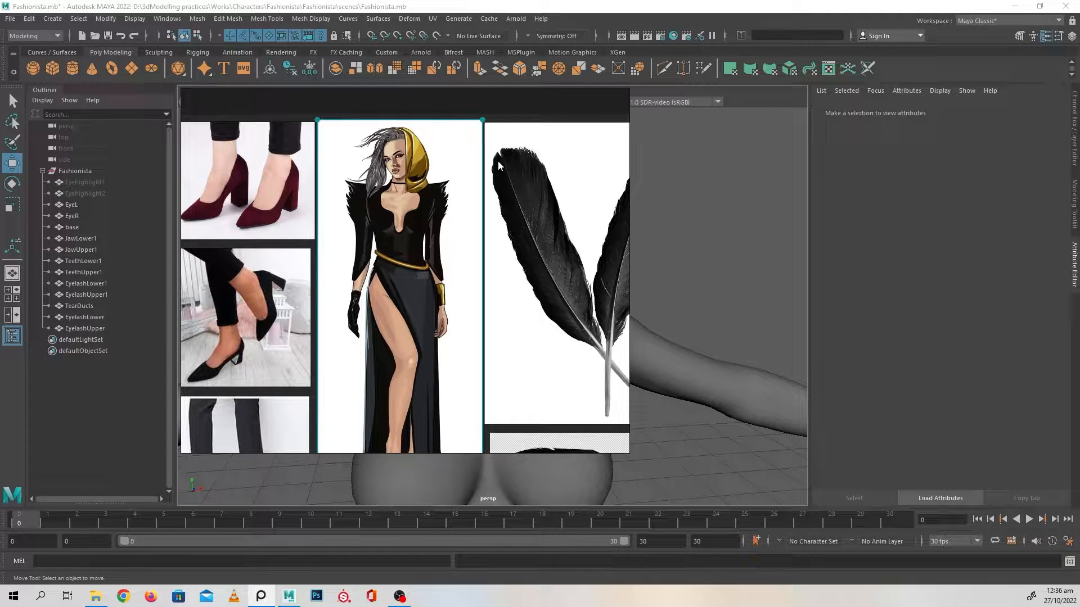
scroll(478, 240, "up", 2)
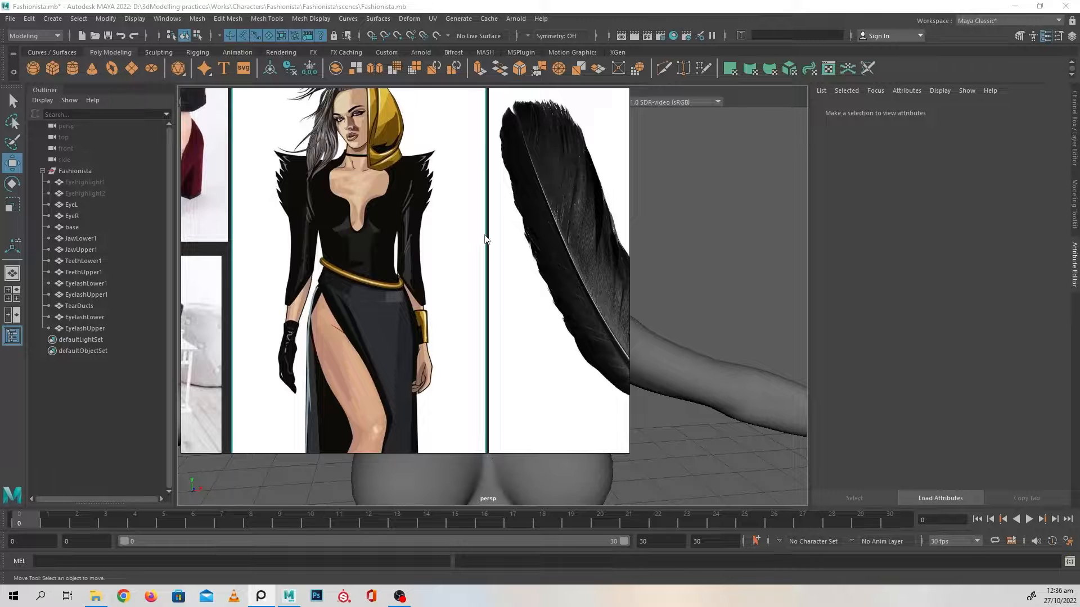
scroll(489, 238, "down", 2)
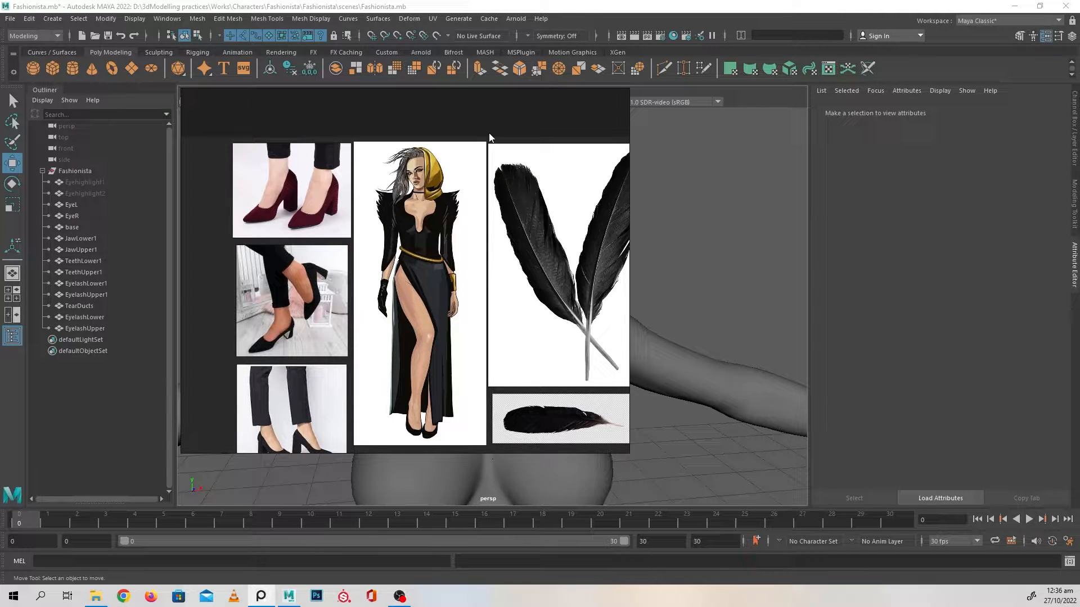
right_click_drag(491, 107, 0, 171)
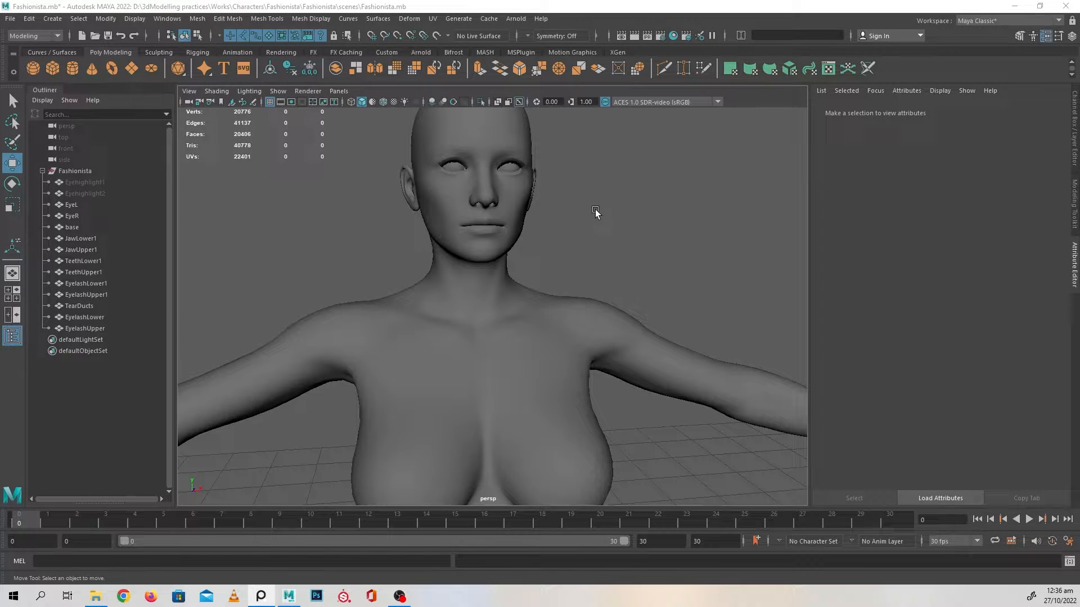
Examine the base body's torso, hips and legs from the front in Maya
left_click_drag(591, 234, 603, 266, "alt")
right_click_drag(604, 265, 443, 255, "alt")
middle_click_drag(523, 298, 525, 190, "alt")
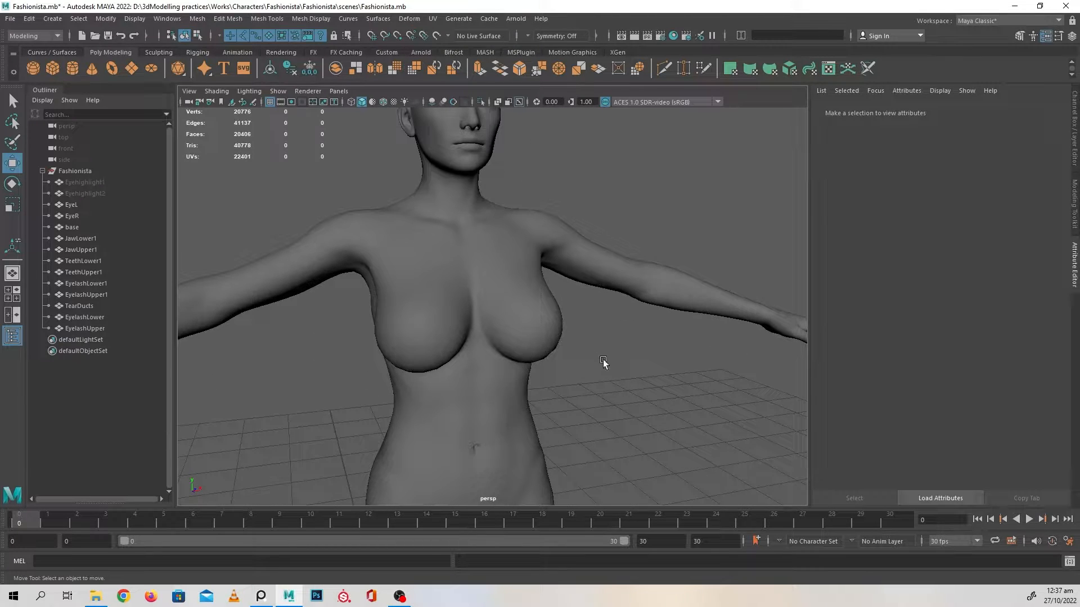
middle_click_drag(602, 360, 603, 192, "alt")
right_click_drag(554, 354, 513, 358, "alt")
middle_click_drag(626, 417, 630, 301, "alt")
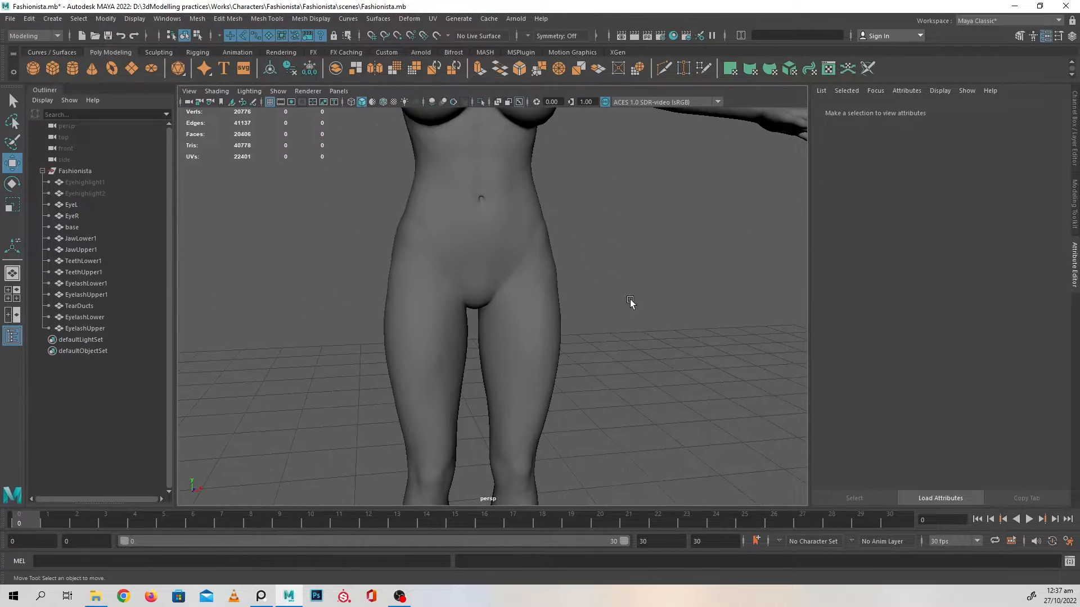
right_click_drag(630, 302, 557, 313, "alt")
left_click_drag(557, 313, 585, 320, "alt")
right_click_drag(585, 320, 549, 304, "alt")
left_click_drag(549, 304, 536, 304, "alt")
middle_click_drag(536, 298, 515, 267, "alt")
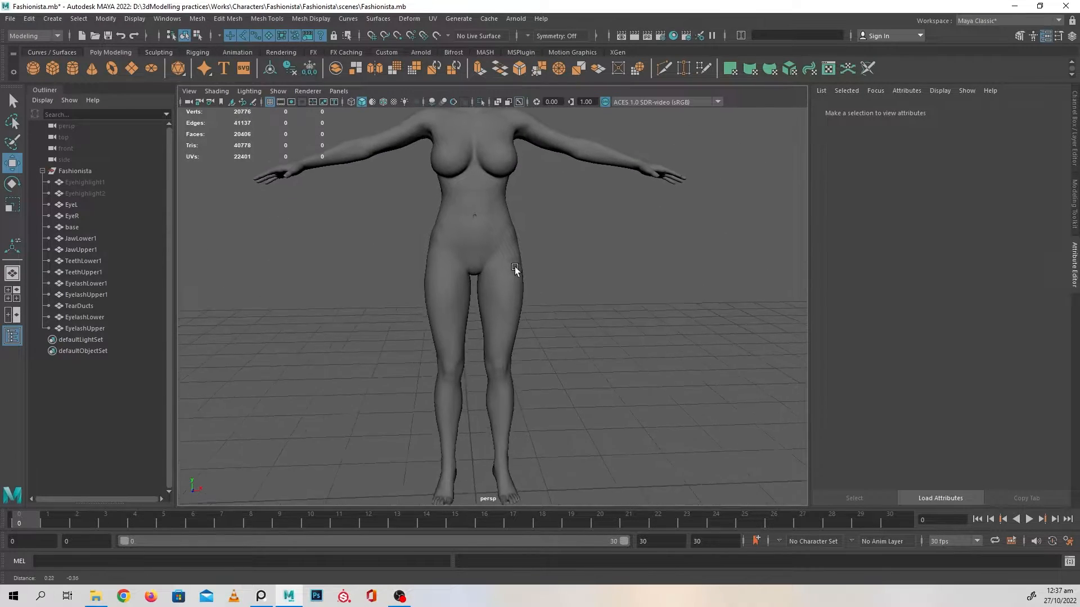
right_click_drag(515, 268, 593, 289, "alt")
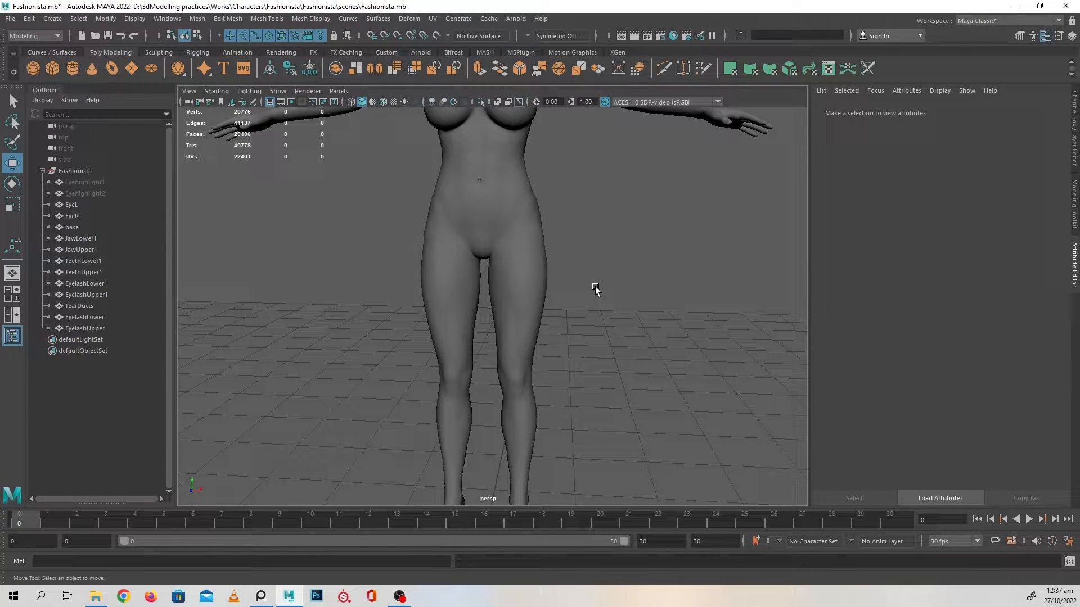
left_click_drag(426, 237, 444, 242, "alt")
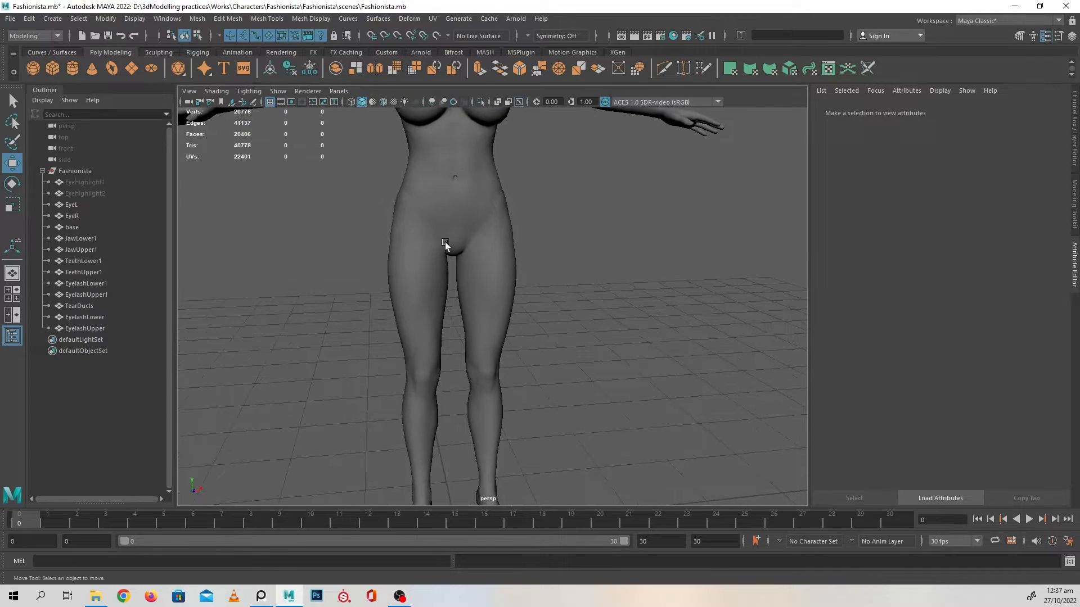
Create a polygon cylinder and raise it to about 2.514 in Y so it surrounds the body's hips and thighs
left_click(74, 68)
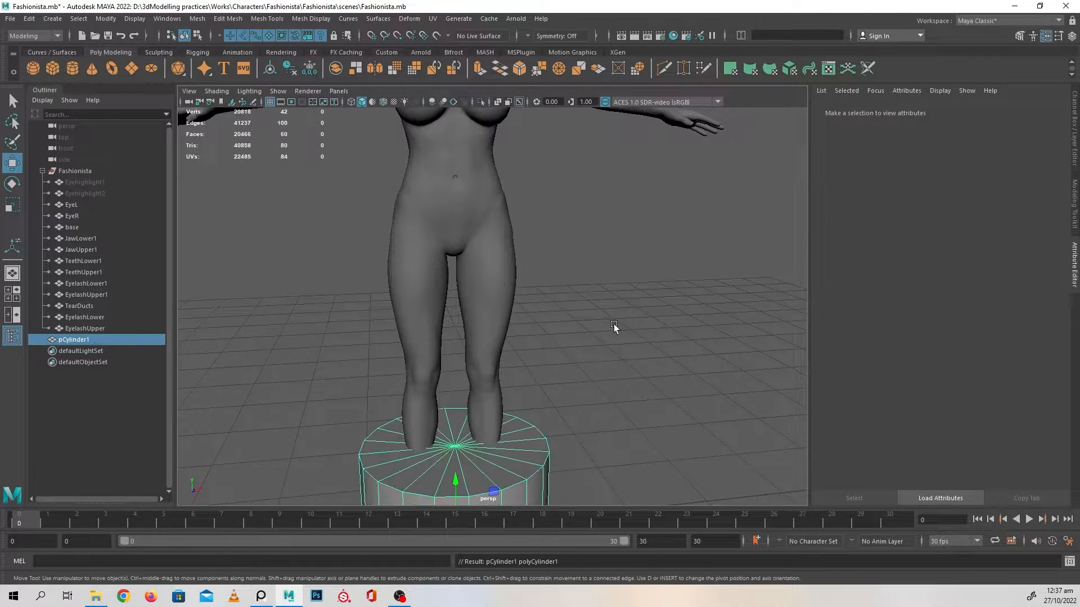
right_click_drag(614, 325, 482, 297, "alt")
left_click_drag(482, 296, 554, 307, "alt")
middle_click_drag(554, 306, 559, 241, "alt")
right_click_drag(559, 241, 468, 260, "alt")
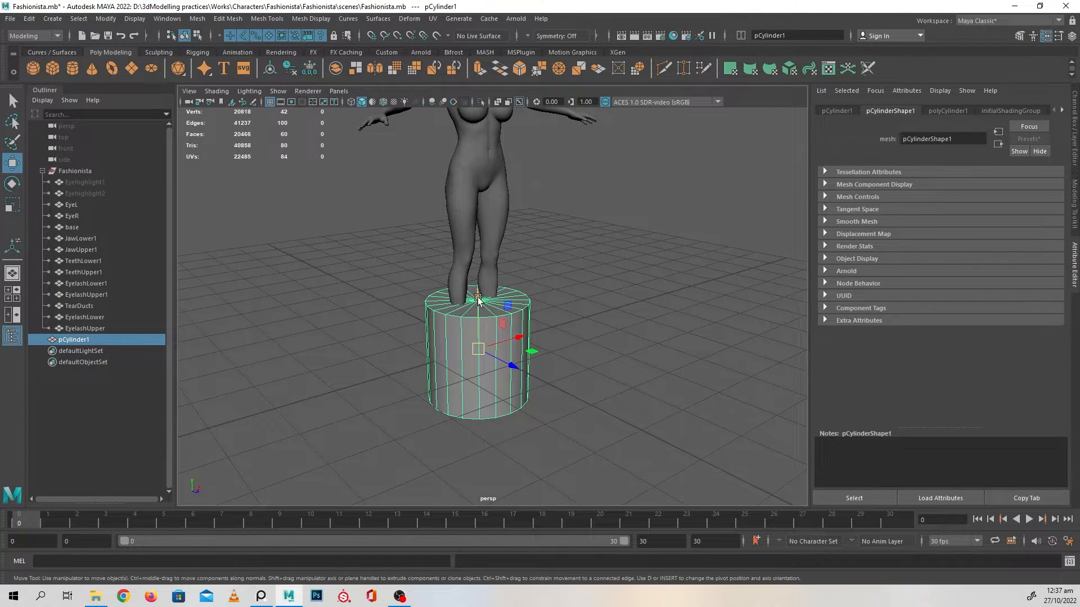
left_click_drag(478, 289, 478, 161)
middle_click_drag(557, 186, 560, 275, "alt")
left_click_drag(560, 275, 630, 285, "alt")
right_click_drag(629, 286, 720, 357, "alt")
left_click_drag(720, 358, 593, 308, "alt")
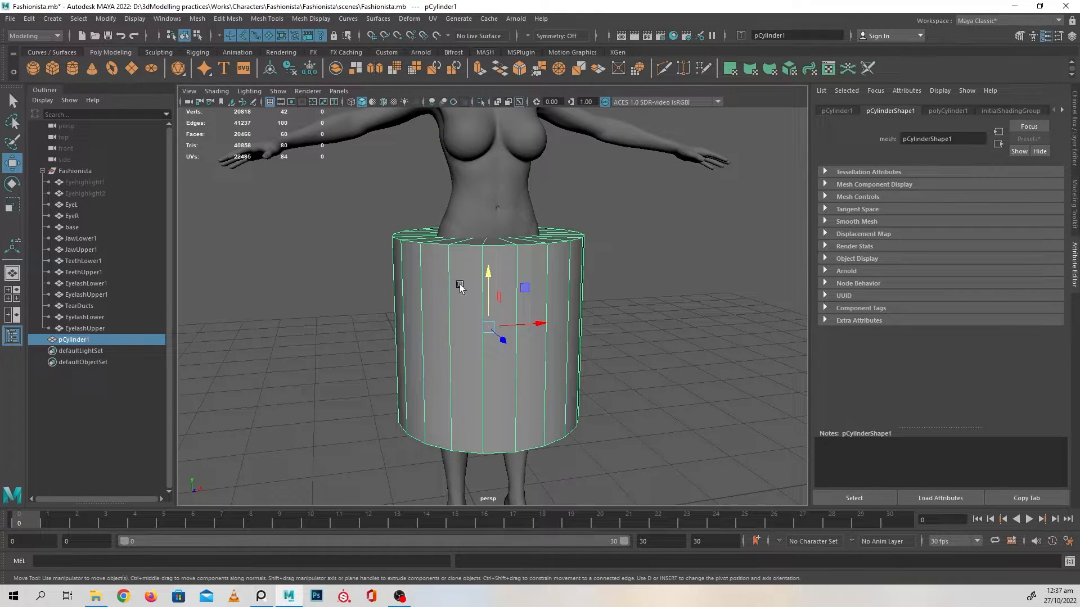
Set the cylinder's axis subdivisions to 12
left_click(934, 110)
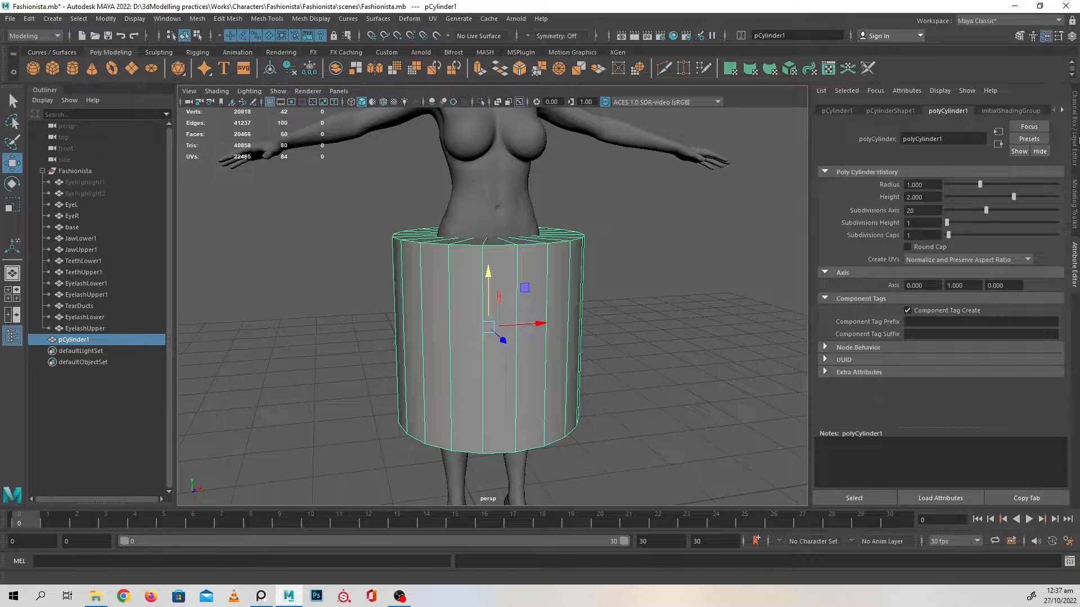
left_click(1075, 140)
left_click(957, 242)
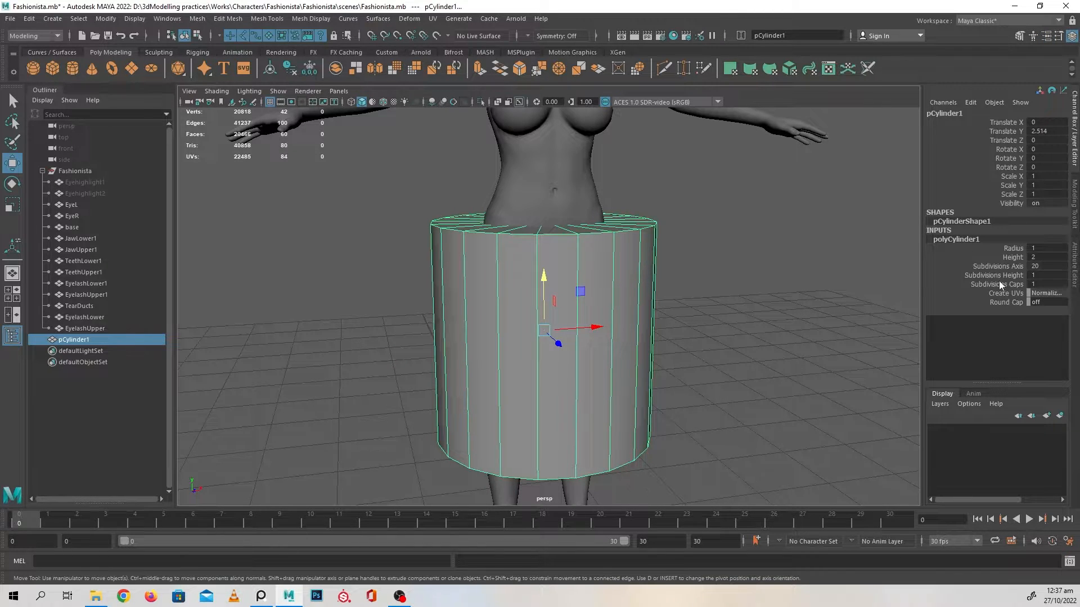
left_click(1017, 266)
left_click(1035, 267)
type("12")
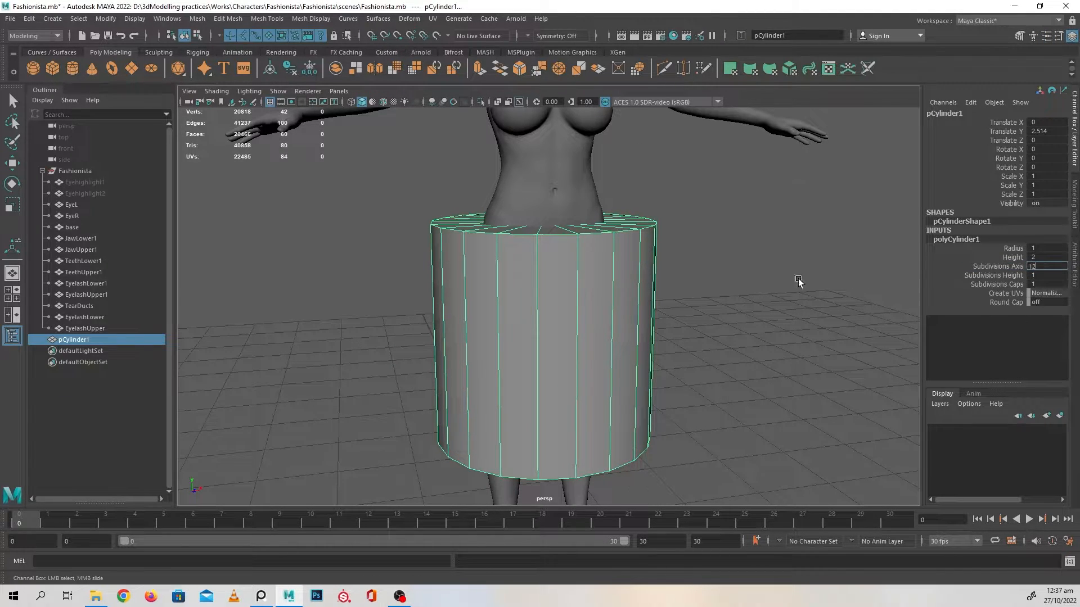
key("Return")
Isolate the whole cylinder in the viewport, without the body
left_click_drag(696, 265, 649, 185, "alt")
right_click_drag(649, 181, 645, 212)
left_click(643, 215)
key("w")
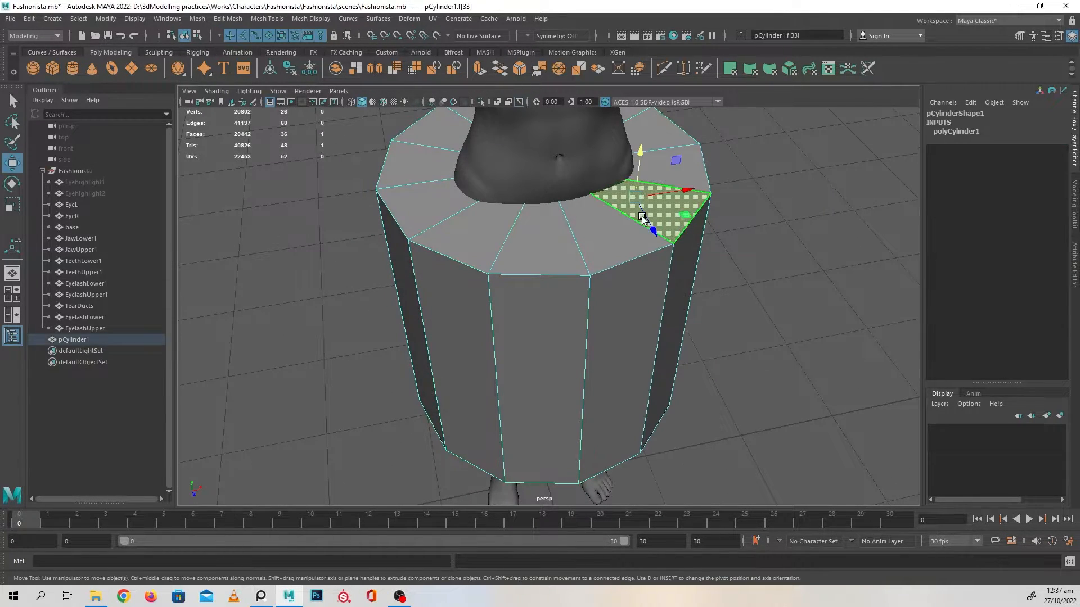
right_click_drag(679, 163, 705, 151)
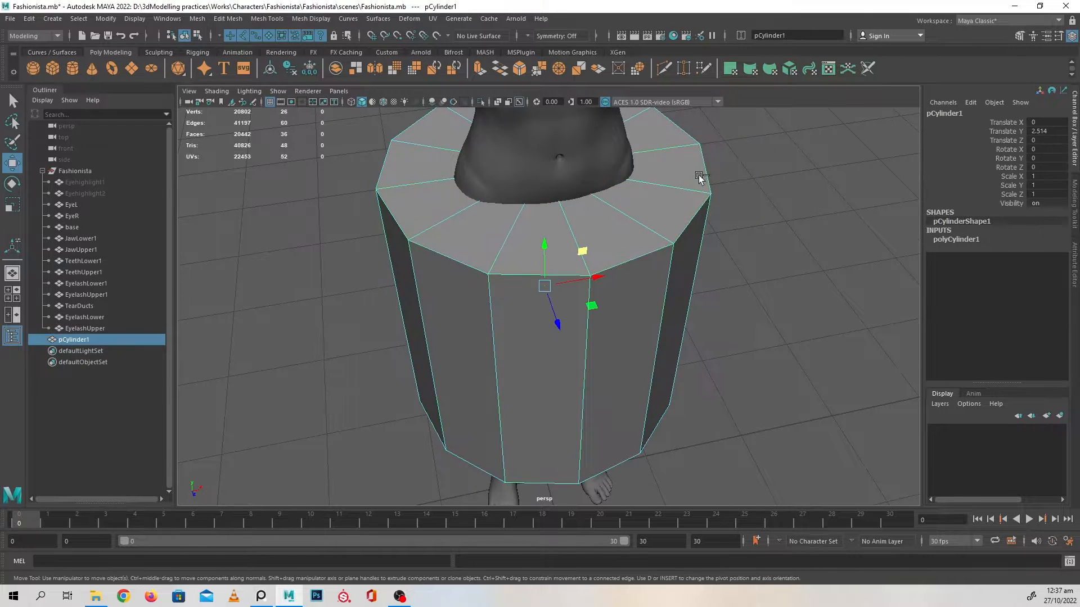
key("ctrl+1")
Delete the cylinder's top and bottom cap faces, converting the two cap centre vertices to a face selection
right_click_drag(596, 168, 536, 165)
left_click(543, 166)
left_click_drag(696, 324, 551, 337, "alt")
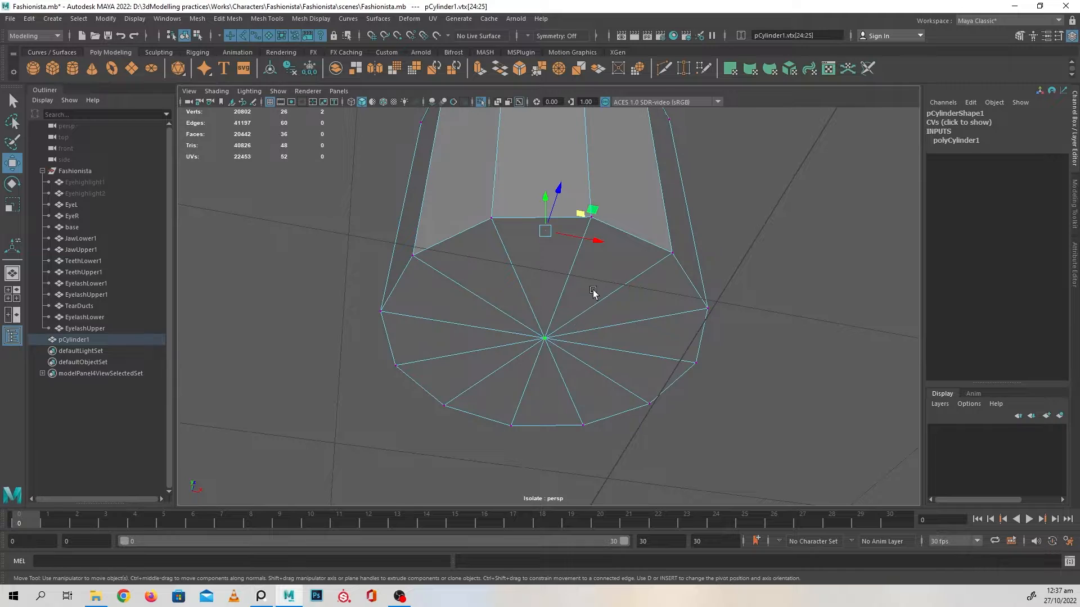
right_click(604, 252, "ctrl")
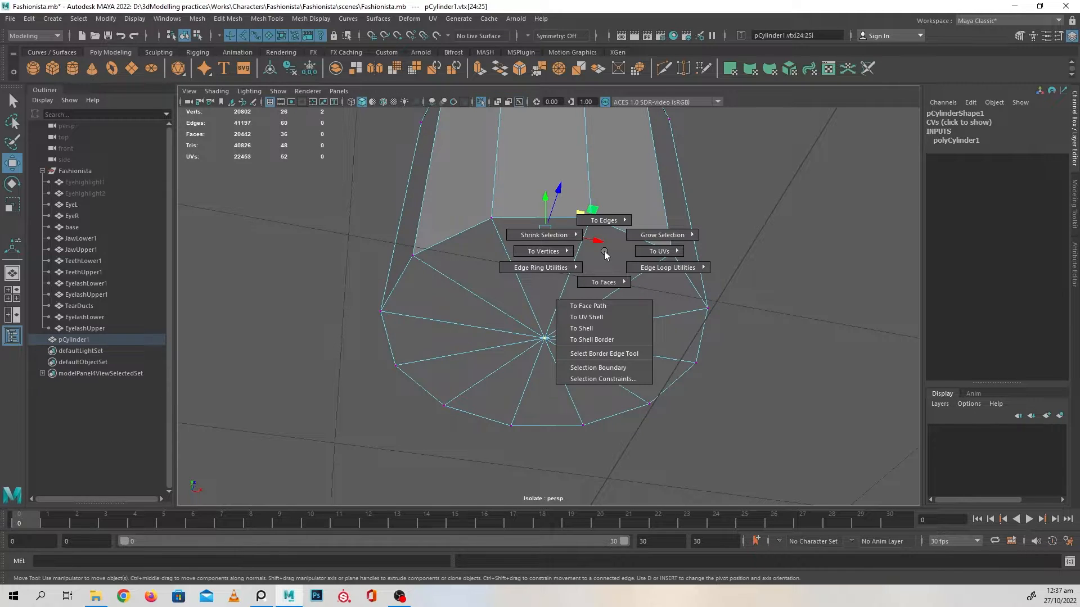
right_click_drag(606, 259, 605, 312, "ctrl")
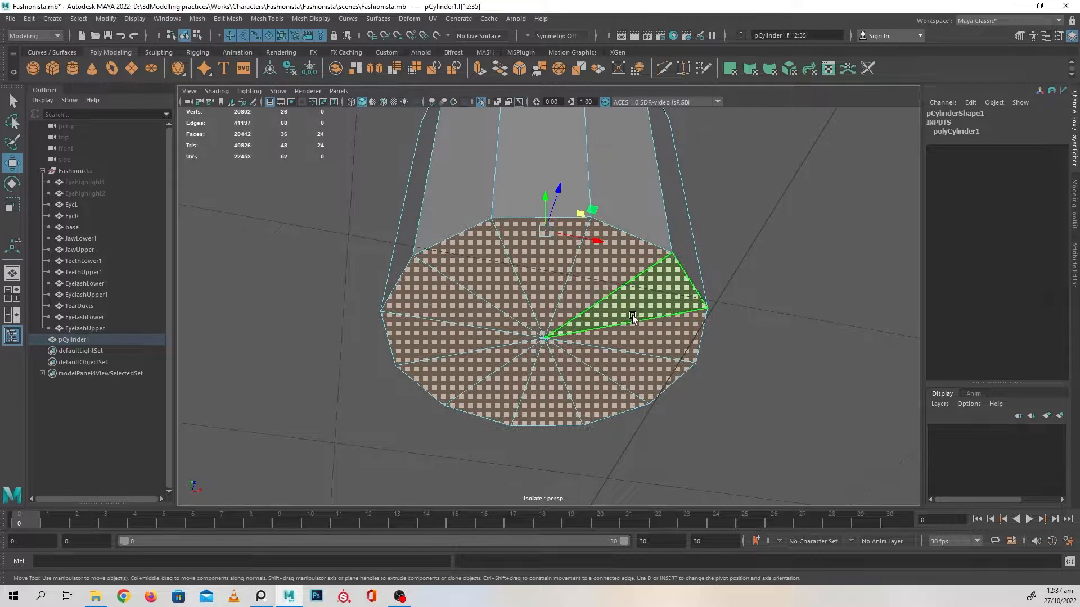
key("Delete")
left_click_drag(692, 236, 607, 318, "alt")
scroll(723, 354, "down", 3)
right_click_drag(636, 280, 706, 238)
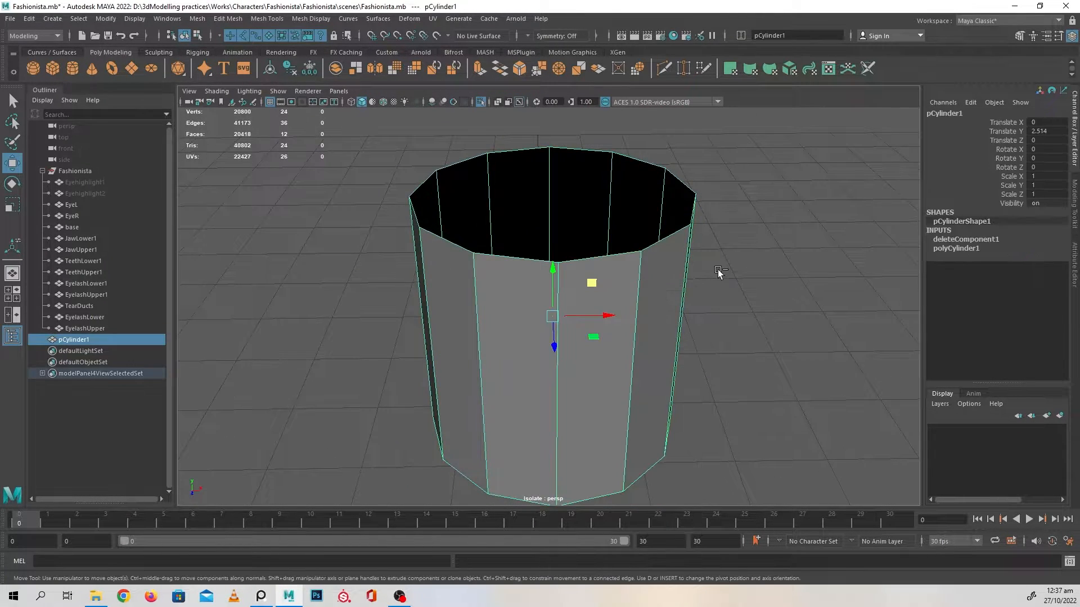
Show the body around the open cylinder again, and toggle the cylinder's isolation on and off to compare
key("ctrl+1")
right_click_drag(736, 300, 648, 263, "alt")
left_click_drag(649, 263, 655, 241, "alt")
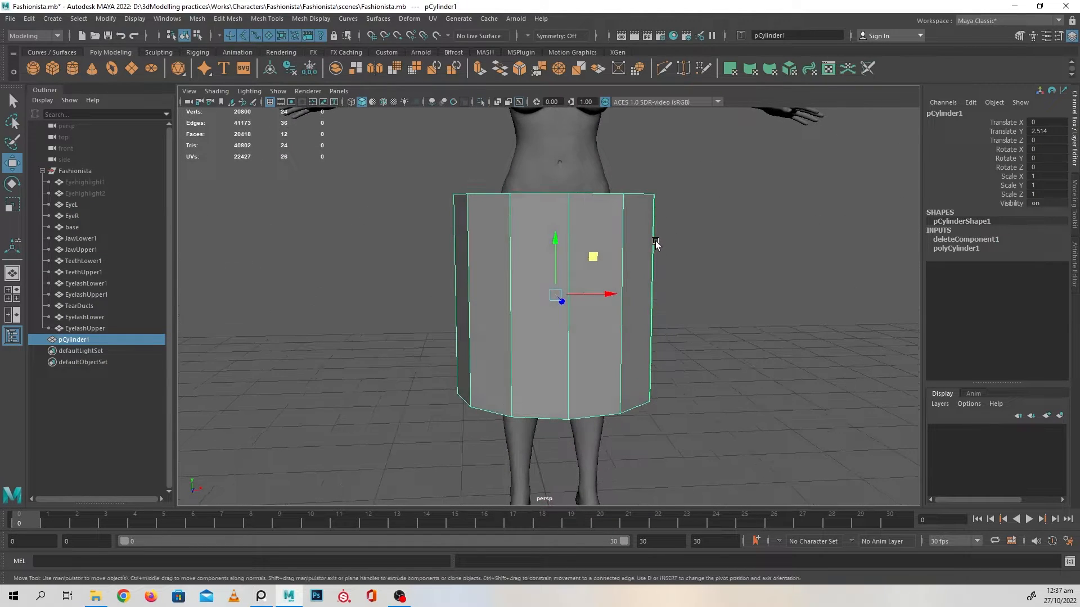
middle_click_drag(655, 242, 650, 282, "alt")
key("f")
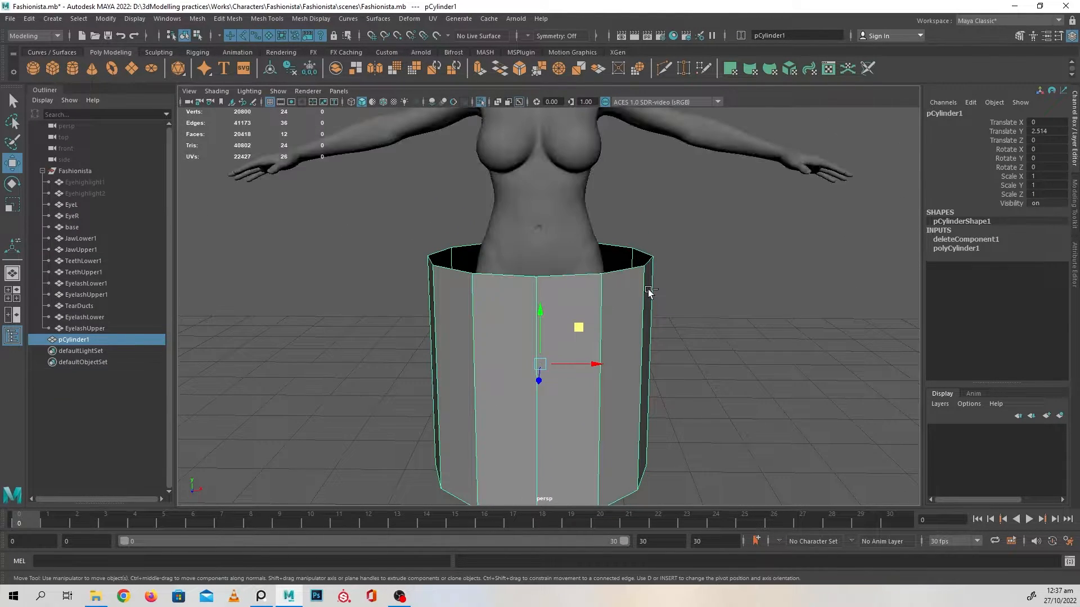
left_click(480, 103)
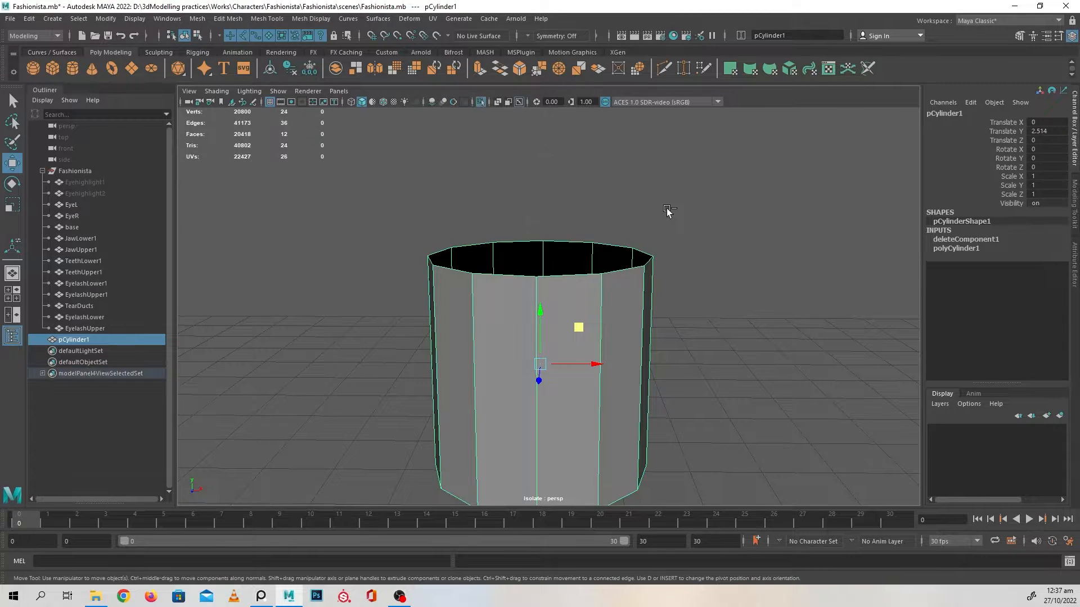
key("ctrl+1")
Select the open cylinder's top ring of vertices, scale it inward horizontally around the hips and raise it to just below the navel
scroll(684, 242, "up", 5)
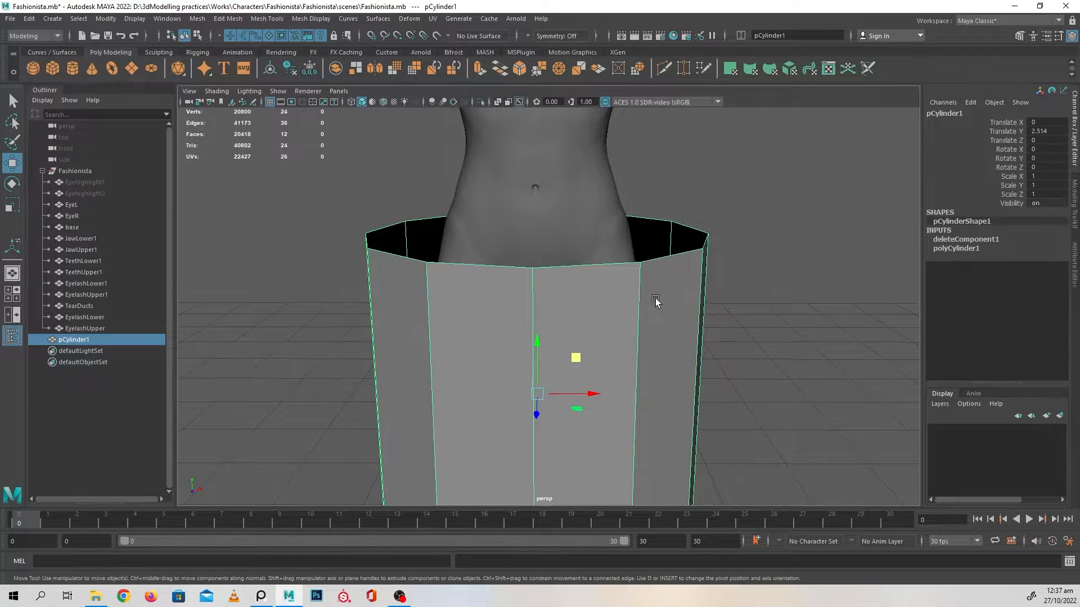
left_click_drag(656, 301, 668, 320, "alt")
left_click_drag(576, 344, 534, 326, "alt")
left_click(718, 194)
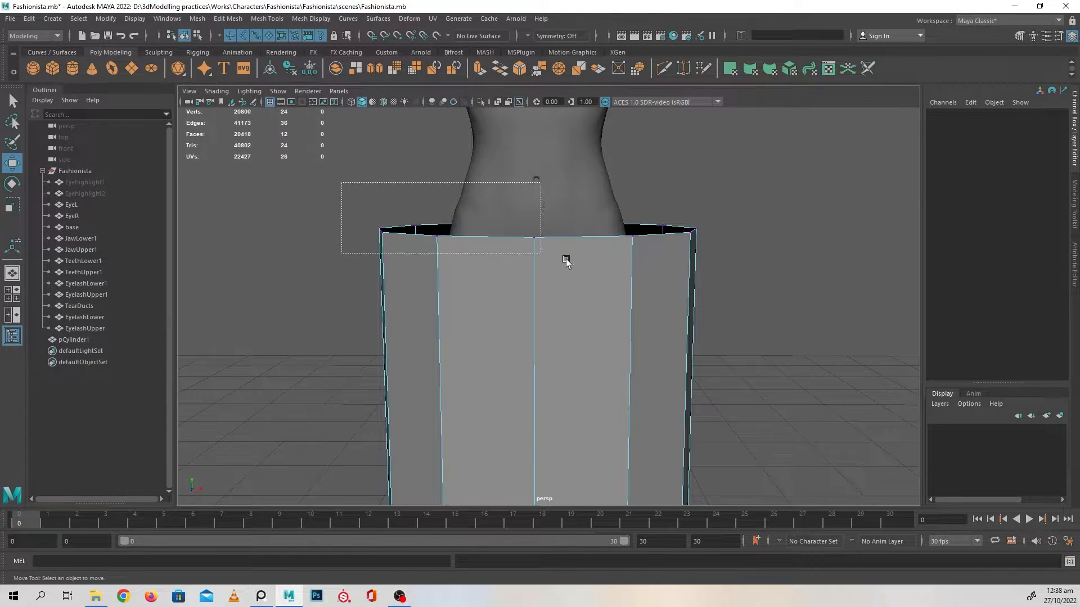
left_click_drag(565, 262, 579, 298)
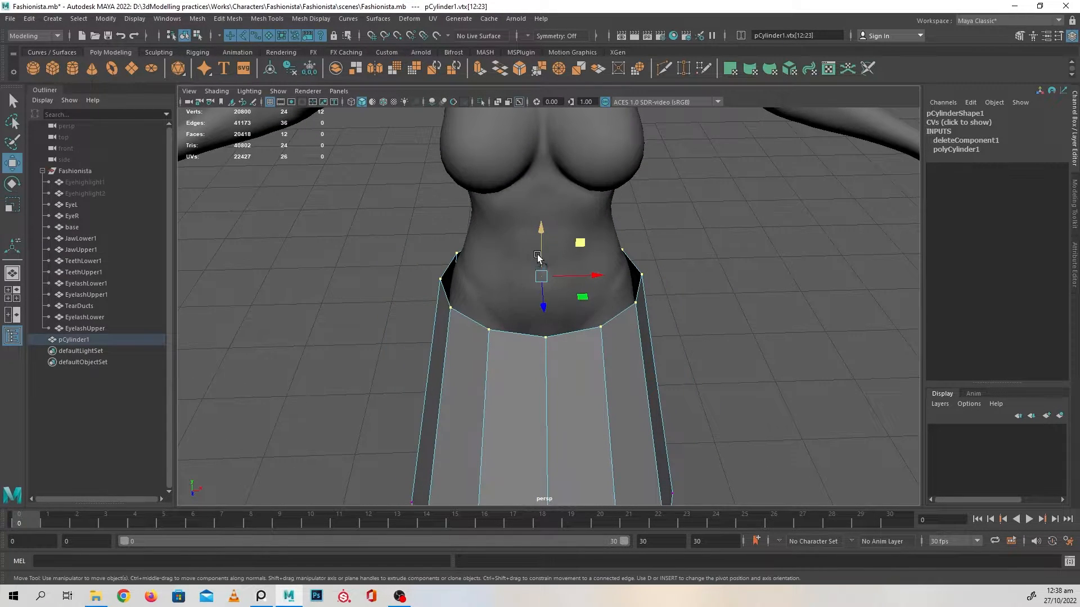
left_click_drag(539, 236, 545, 215)
left_click_drag(543, 284, 566, 299, "alt")
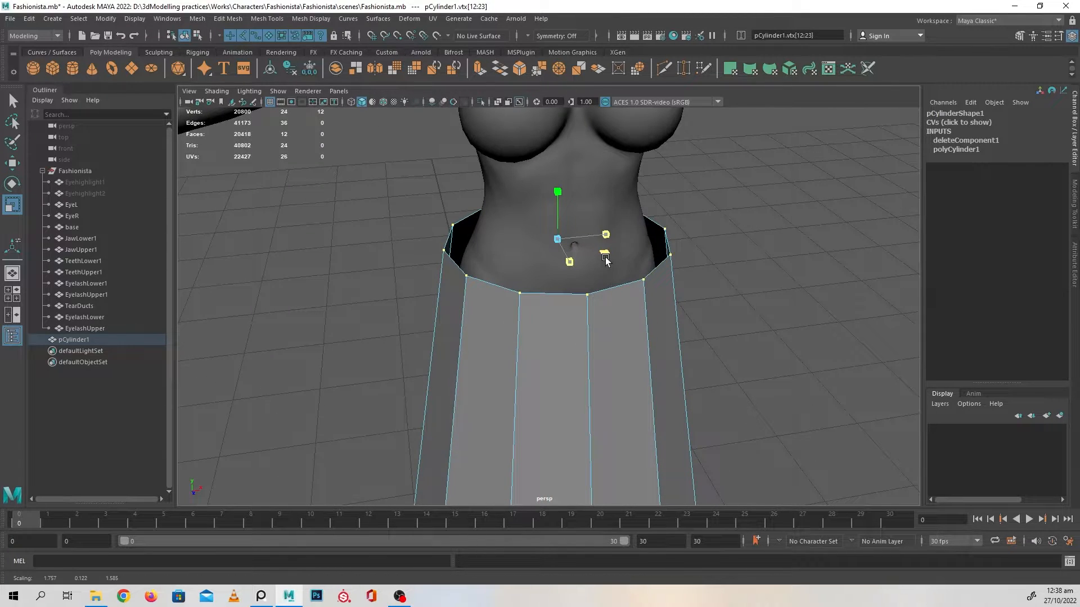
left_click_drag(606, 259, 602, 259)
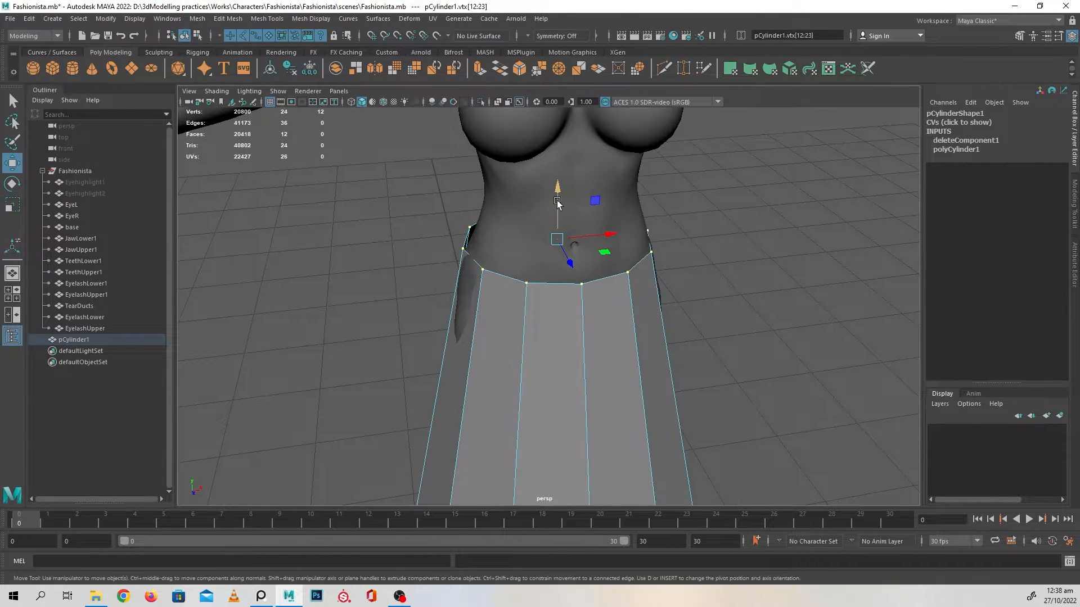
left_click_drag(557, 203, 557, 189)
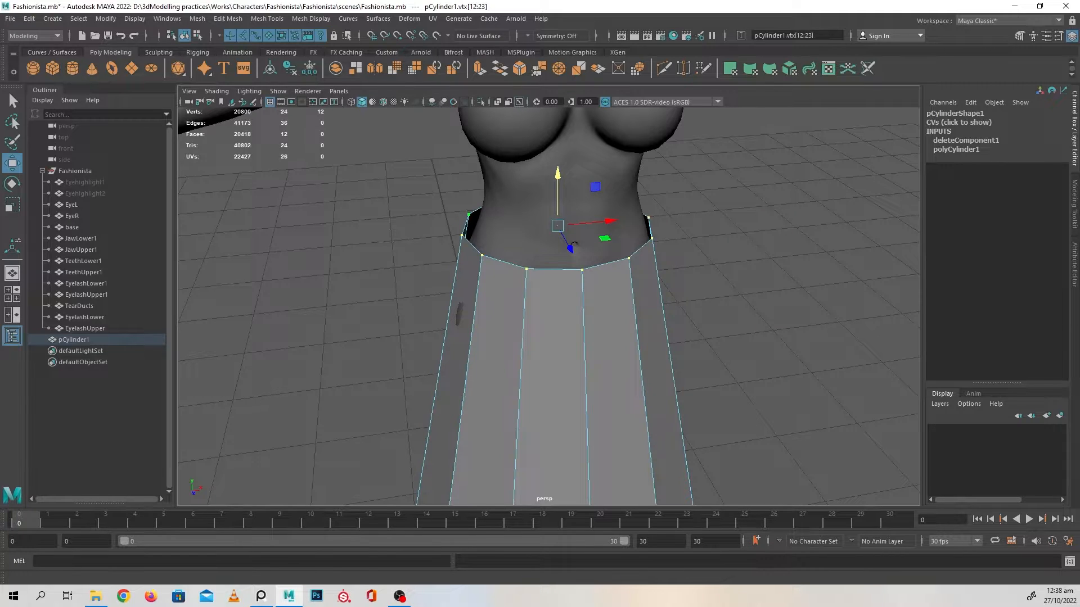
Select the cylinder's bottom ring of vertices and lower it towards the ankles to lengthen the skirt
left_click_drag(777, 305, 646, 277, "alt")
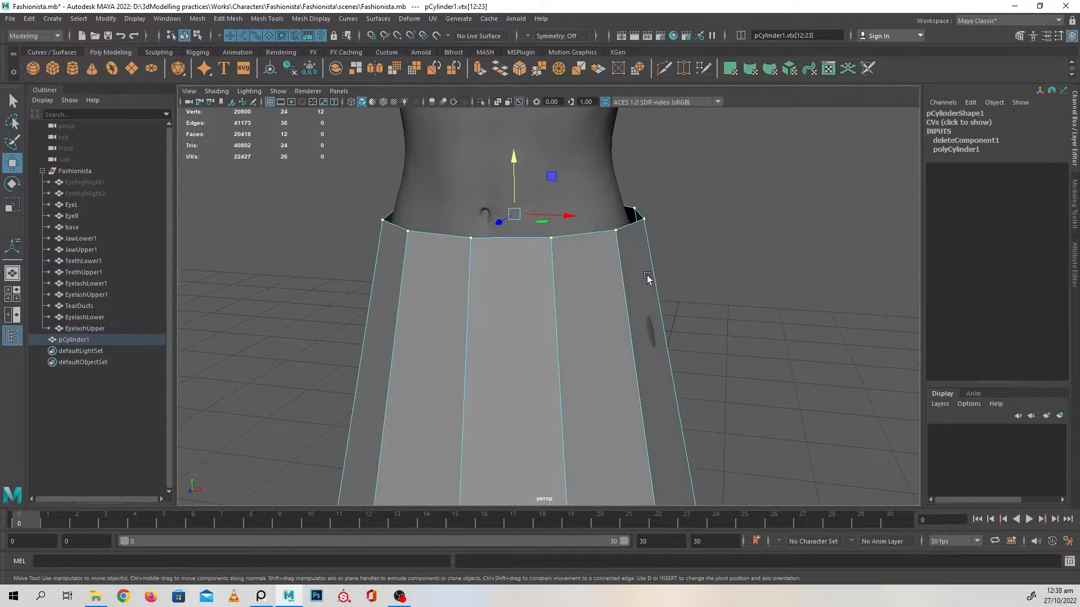
left_click_drag(490, 225, 651, 283, "alt")
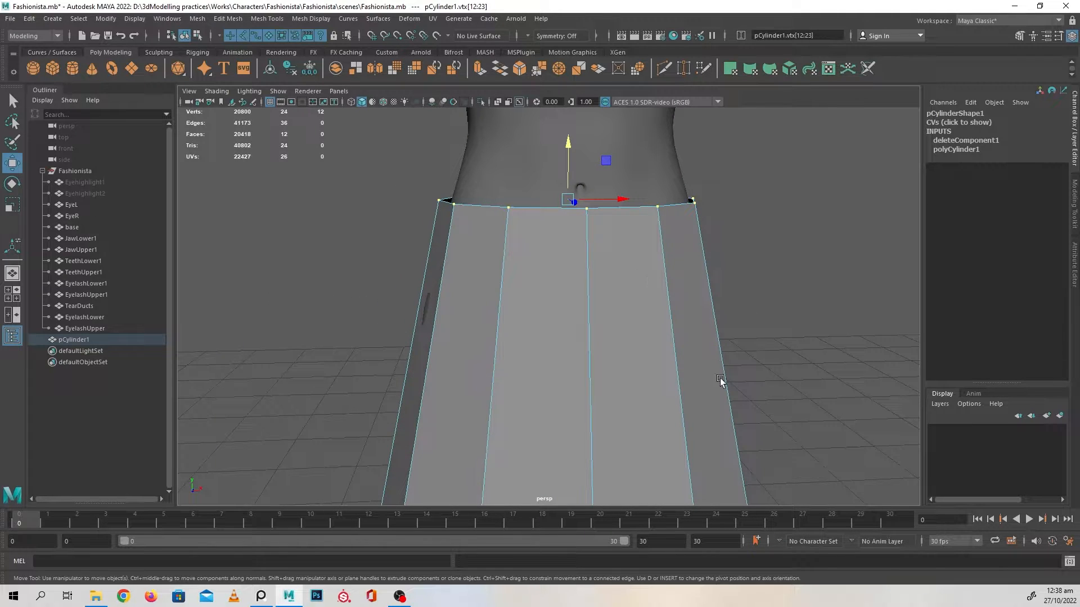
left_click_drag(721, 380, 692, 319, "alt")
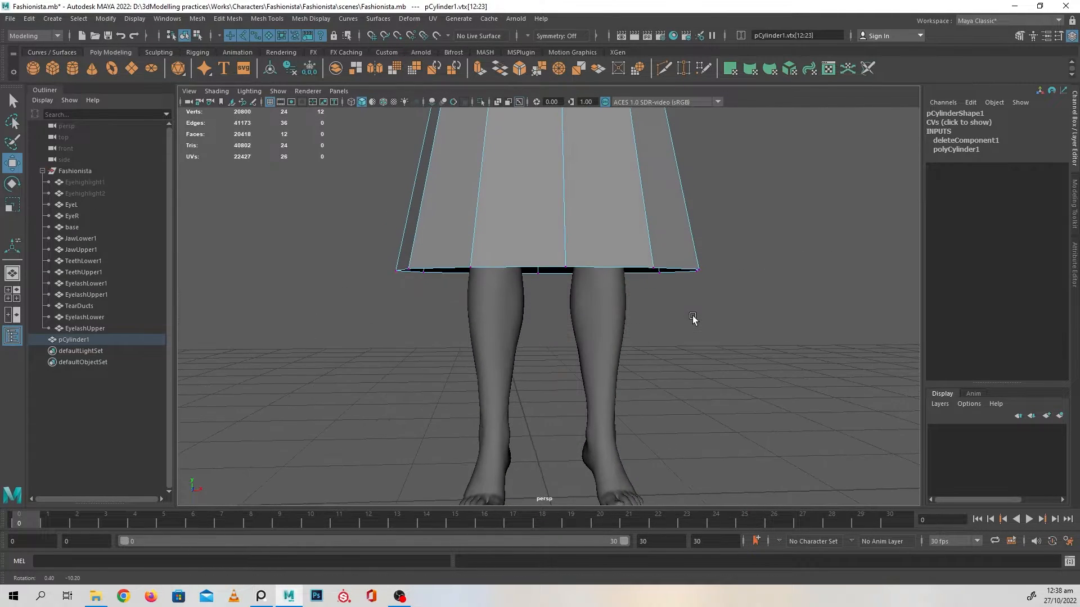
left_click_drag(756, 369, 550, 304, "alt")
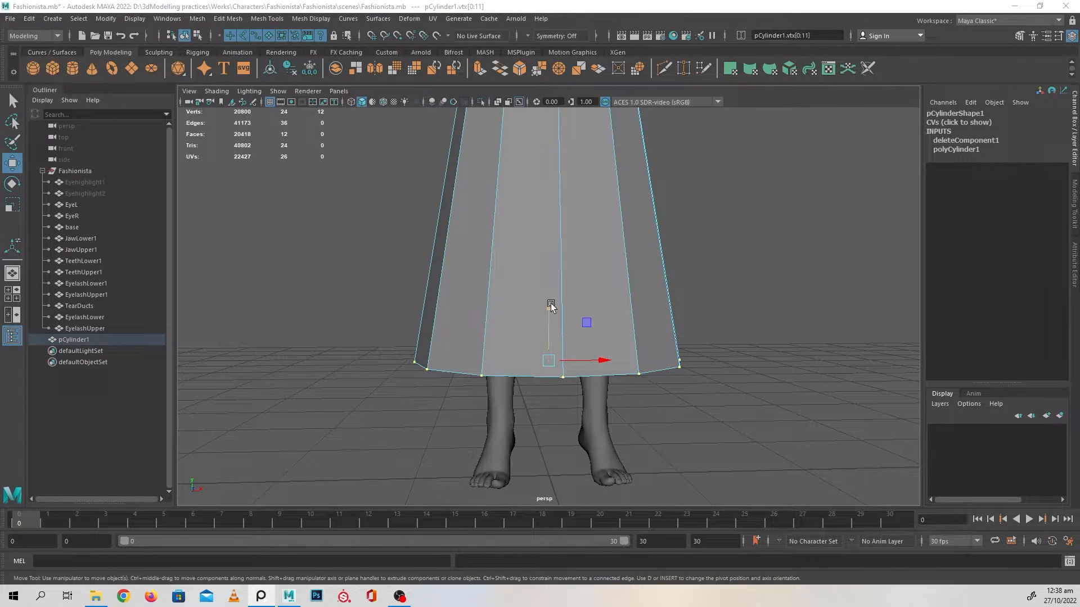
left_click_drag(551, 305, 580, 279)
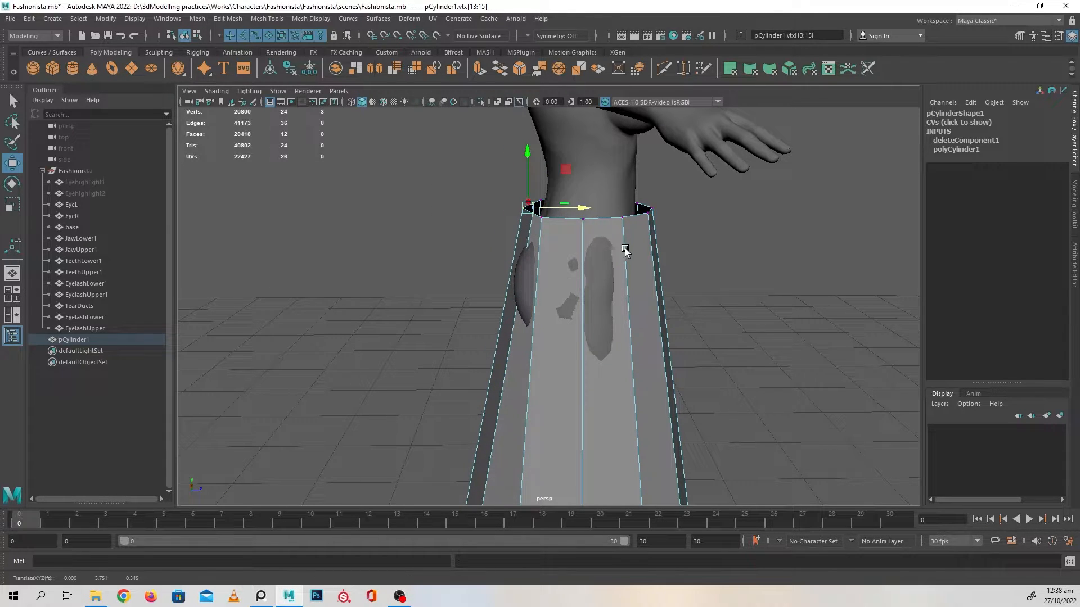
Adjust the depth of the three rear vertices on the skirt's waist ring to fit the body
left_click_drag(626, 248, 501, 260, "alt")
right_click_drag(501, 261, 528, 289, "alt")
left_click_drag(528, 289, 524, 257, "alt")
Insert a horizontal edge loop around the skirt just below its top edge to form a waistband
right_click_drag(528, 223, 533, 201)
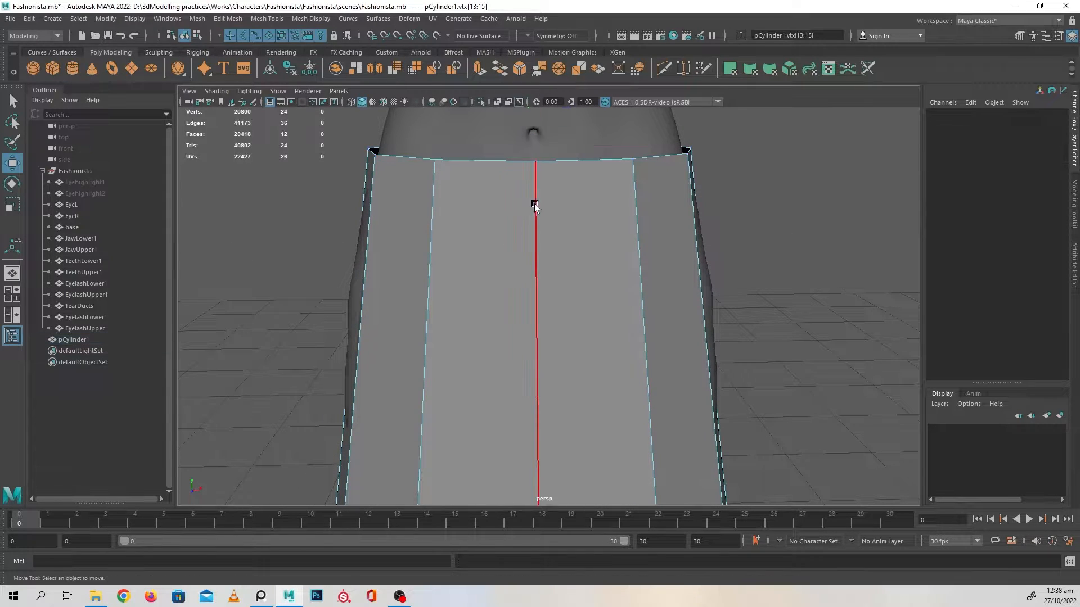
left_click(534, 205)
left_click_drag(684, 277, 584, 251, "alt")
right_click_drag(732, 175, 734, 254, "shift")
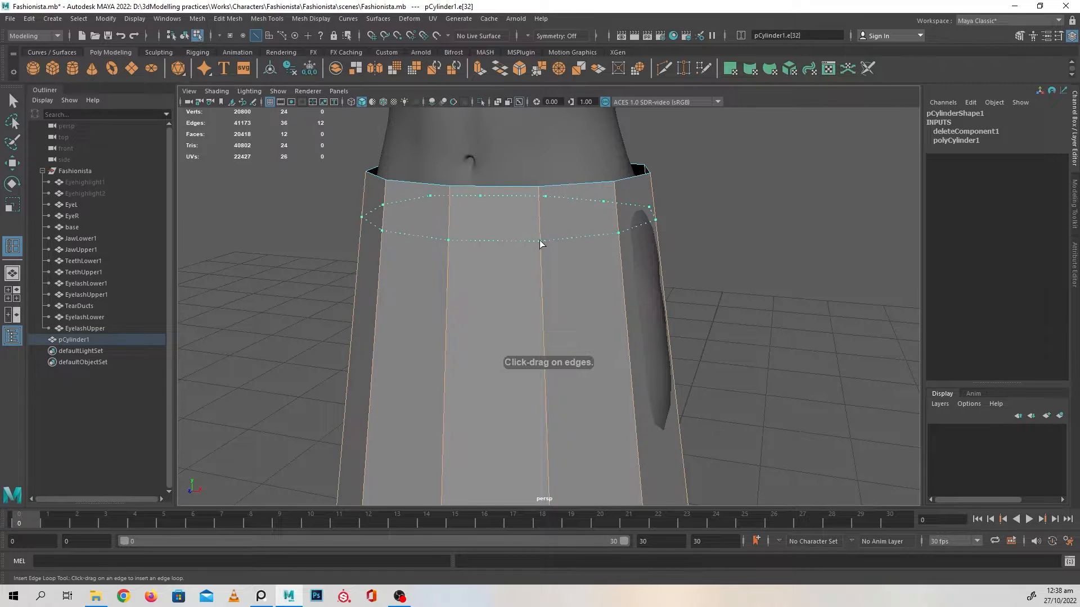
left_click_drag(539, 241, 545, 227)
left_click_drag(576, 308, 590, 285, "alt")
key("w")
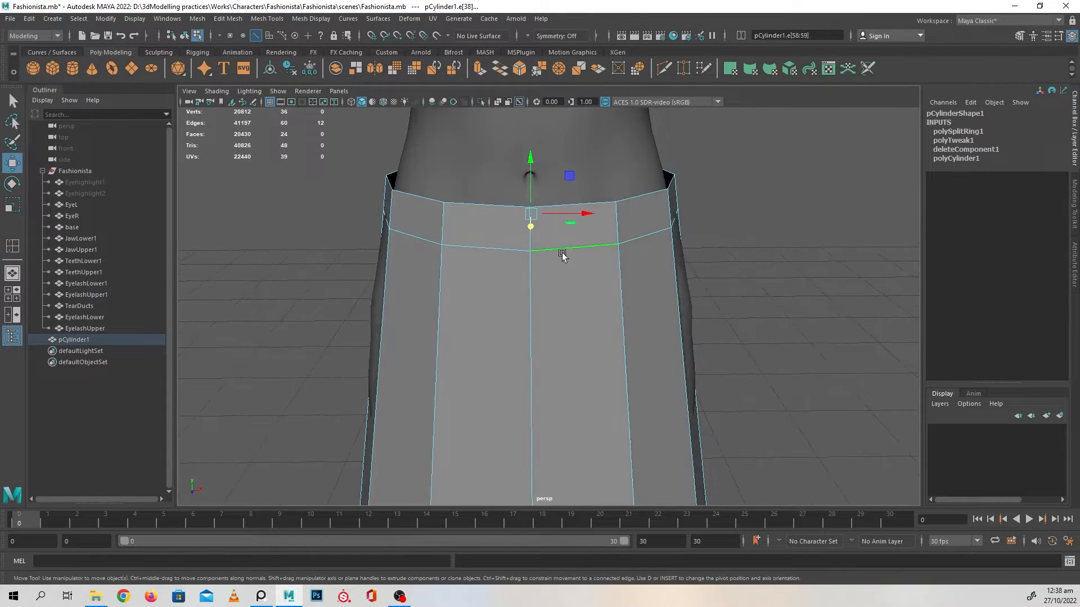
Select the new edge loop below the waist and scale it outward horizontally to widen the skirt at the hips
double_click(585, 248)
left_click_drag(584, 248, 572, 313, "alt")
key("r")
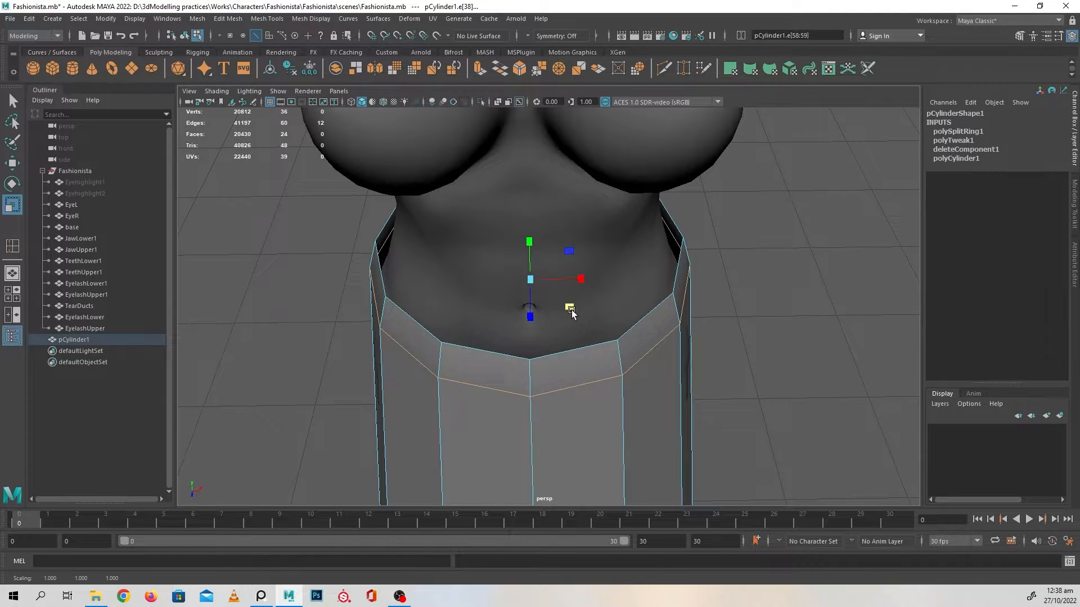
left_click_drag(517, 346, 571, 300, "alt")
right_click_drag(570, 300, 527, 302, "alt")
middle_click_drag(526, 302, 529, 231, "alt")
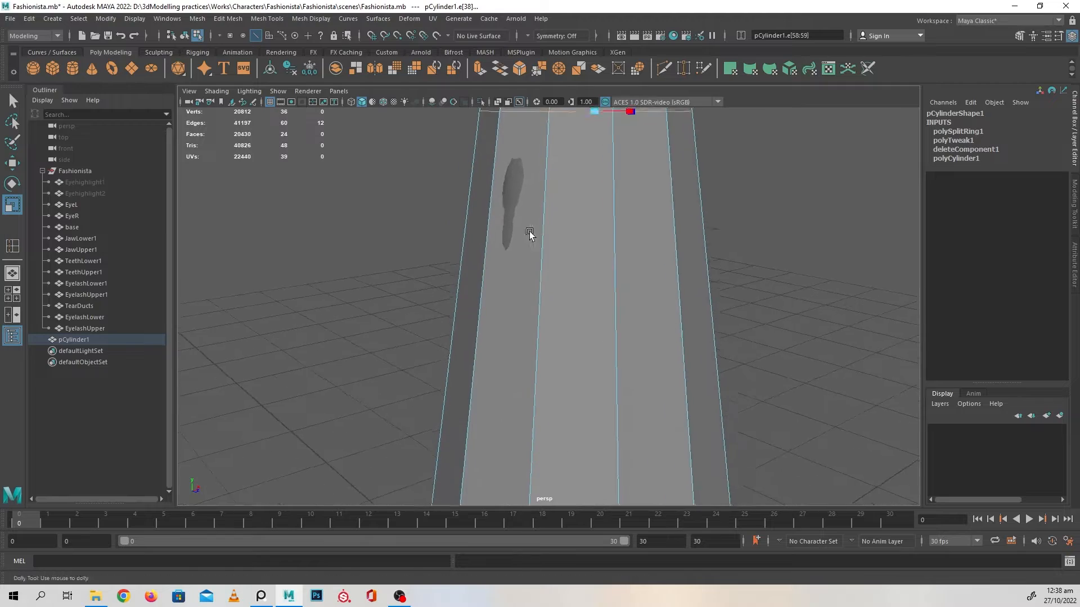
Examine the skirt's fit against the body around the hips, sides and hem
right_click_drag(529, 232, 453, 236, "alt")
left_click_drag(454, 237, 521, 253, "alt")
right_click_drag(520, 253, 498, 259, "alt")
left_click_drag(498, 259, 467, 271, "alt")
right_click_drag(466, 271, 514, 275, "alt")
left_click_drag(514, 275, 487, 277, "alt")
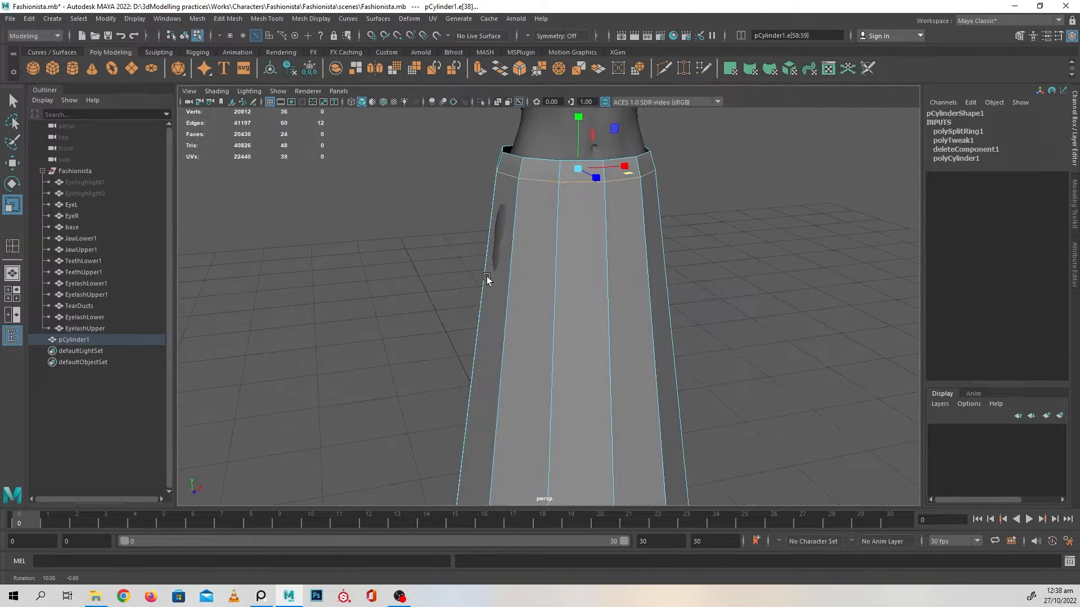
middle_click_drag(487, 278, 498, 219, "alt")
left_click_drag(497, 219, 578, 259, "alt")
right_click_drag(605, 273, 530, 254, "alt")
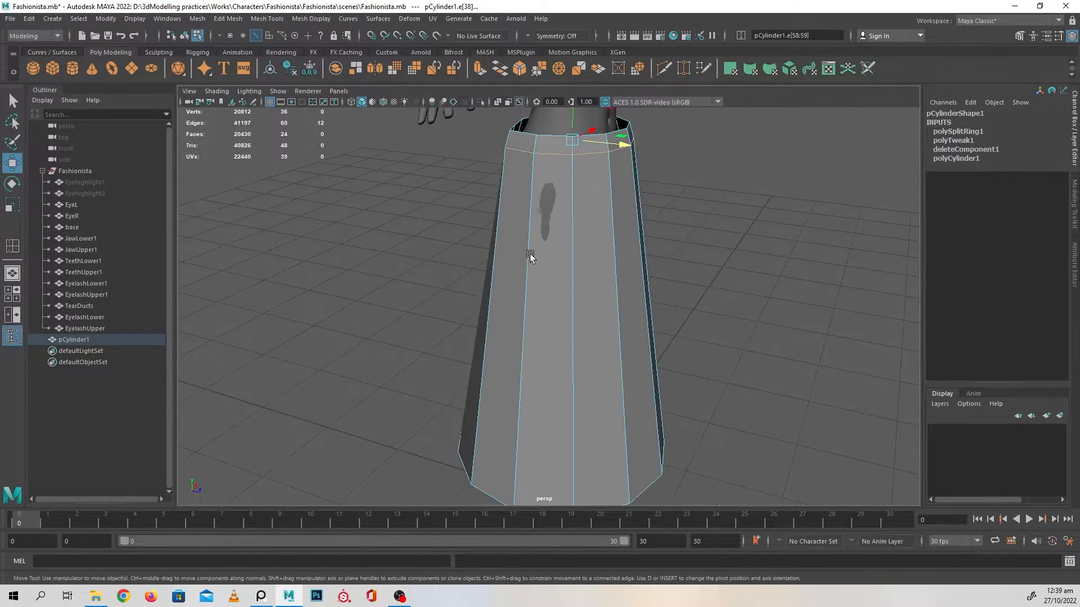
left_click_drag(530, 254, 519, 251, "alt")
left_click_drag(555, 220, 471, 284, "alt")
left_click_drag(518, 201, 571, 269, "alt")
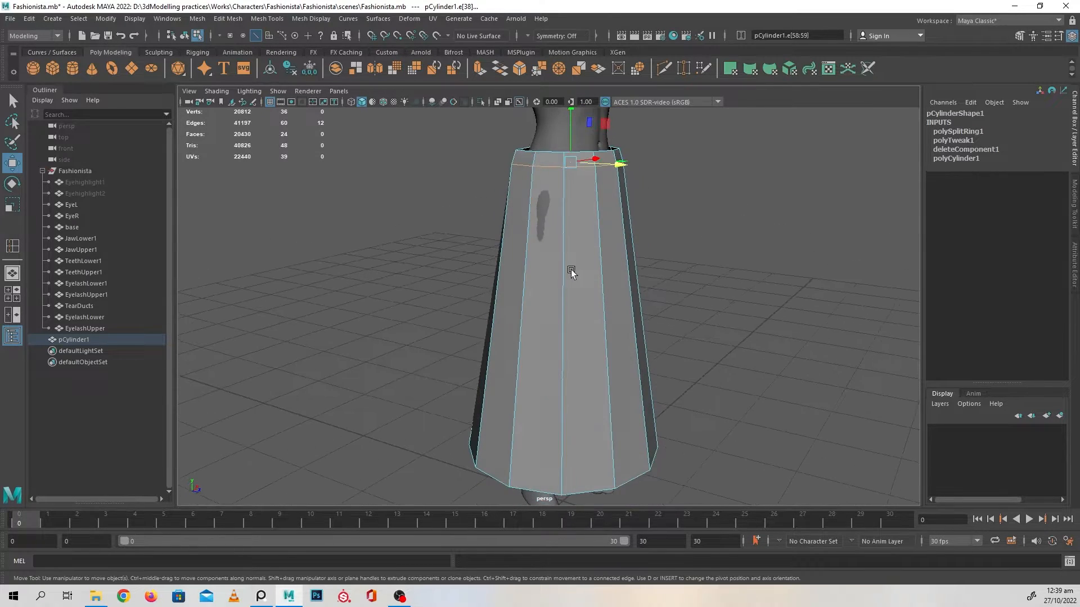
Delete the long face below the waistband on the character's right side to open the skirt there
right_click_drag(550, 180, 650, 184)
double_click(546, 205)
left_click(562, 322)
right_click_drag(582, 200, 661, 170)
left_click(530, 302)
key("Delete")
left_click(775, 284)
left_click_drag(770, 297, 594, 215, "alt")
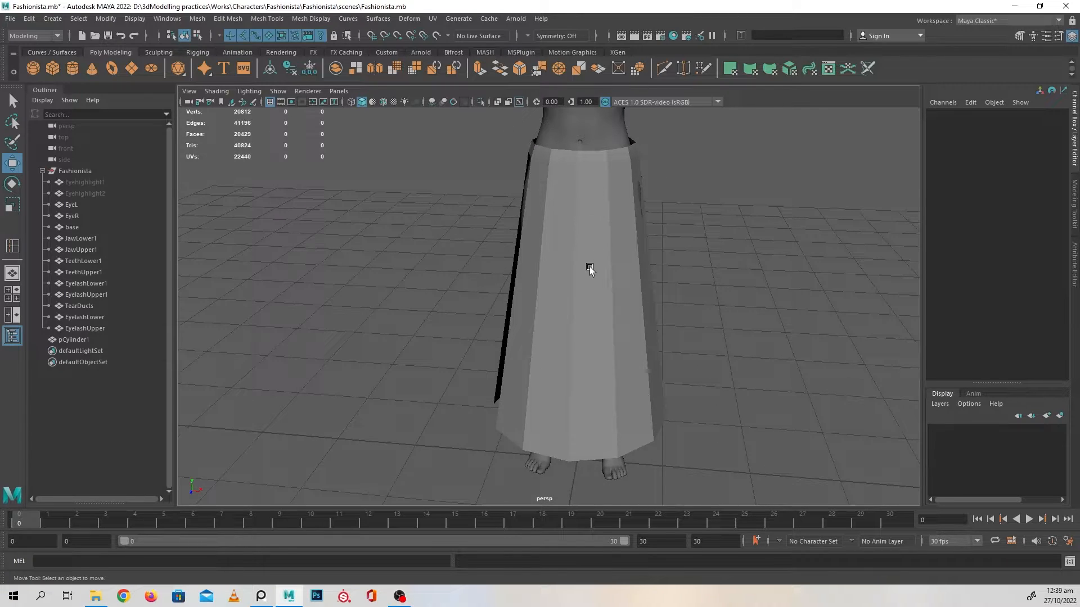
Select the whole skirt object and delete its construction history
left_click_drag(589, 269, 601, 321, "alt")
left_click(611, 360)
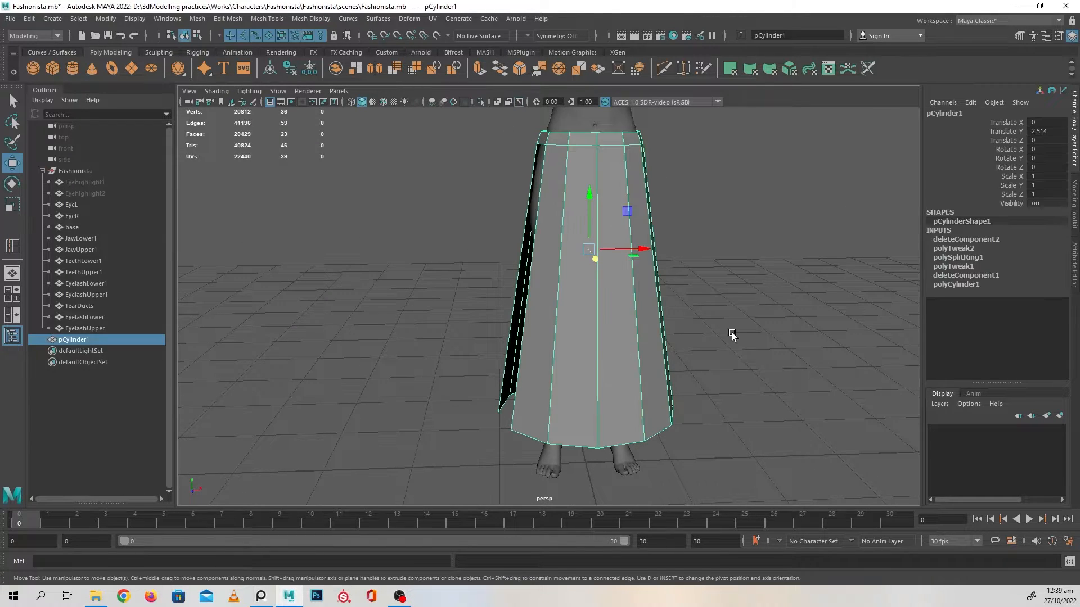
left_click(291, 70)
scroll(564, 234, "up", 1)
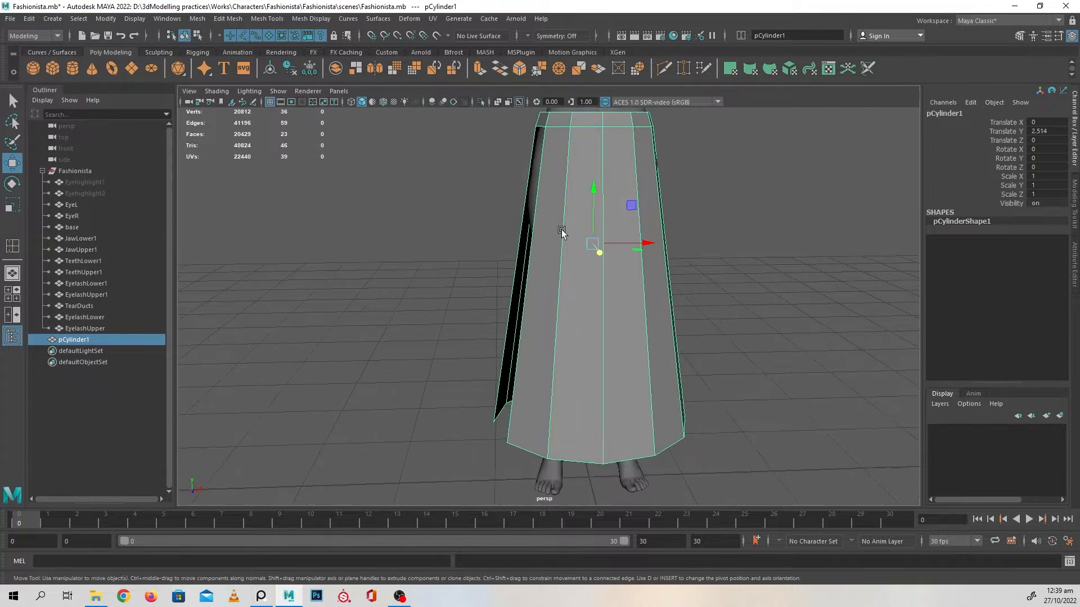
Insert a vertical edge through the middle of the waistband face directly above the side opening
left_click_drag(564, 234, 605, 239, "alt")
middle_click_drag(754, 252, 722, 328, "alt")
scroll(682, 331, "up", 4)
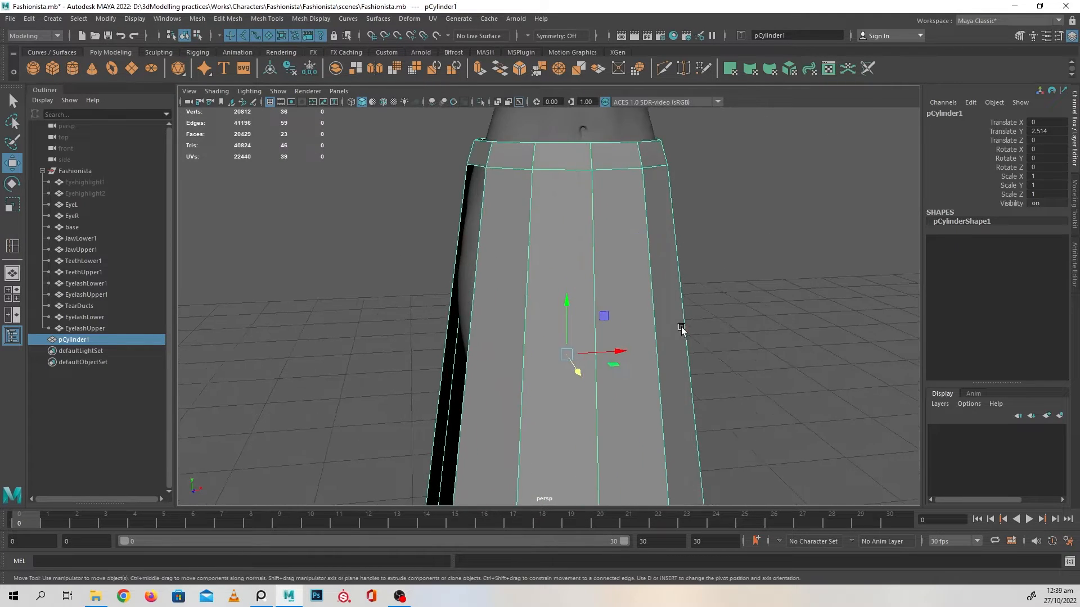
left_click_drag(602, 335, 736, 377, "alt")
scroll(731, 360, "up", 3)
scroll(697, 337, "up", 3)
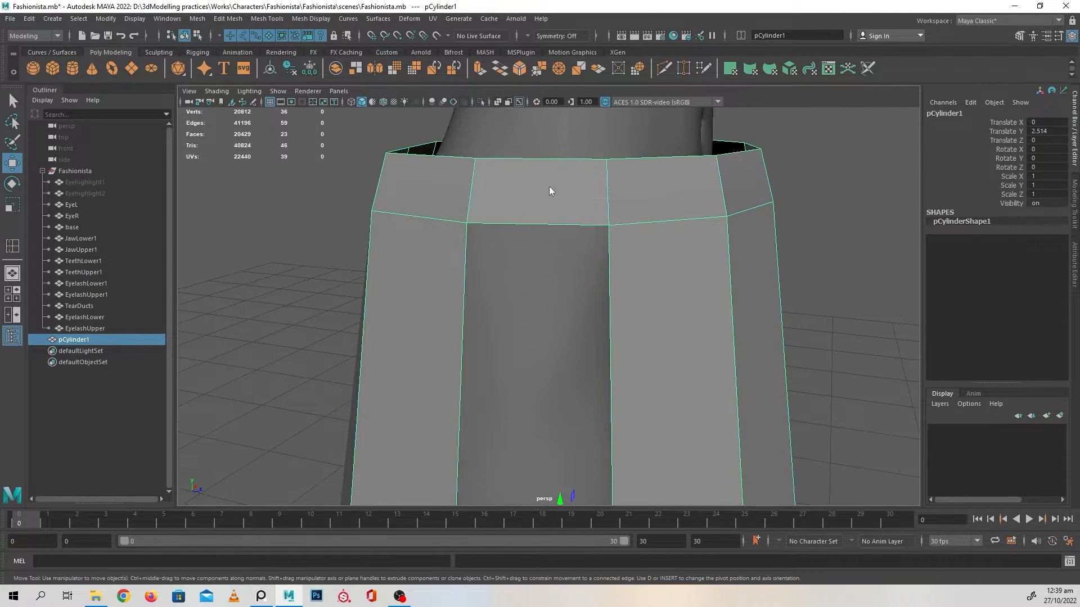
right_click_drag(549, 186, 550, 160)
left_click(547, 224)
right_click_drag(676, 194, 678, 231, "shift")
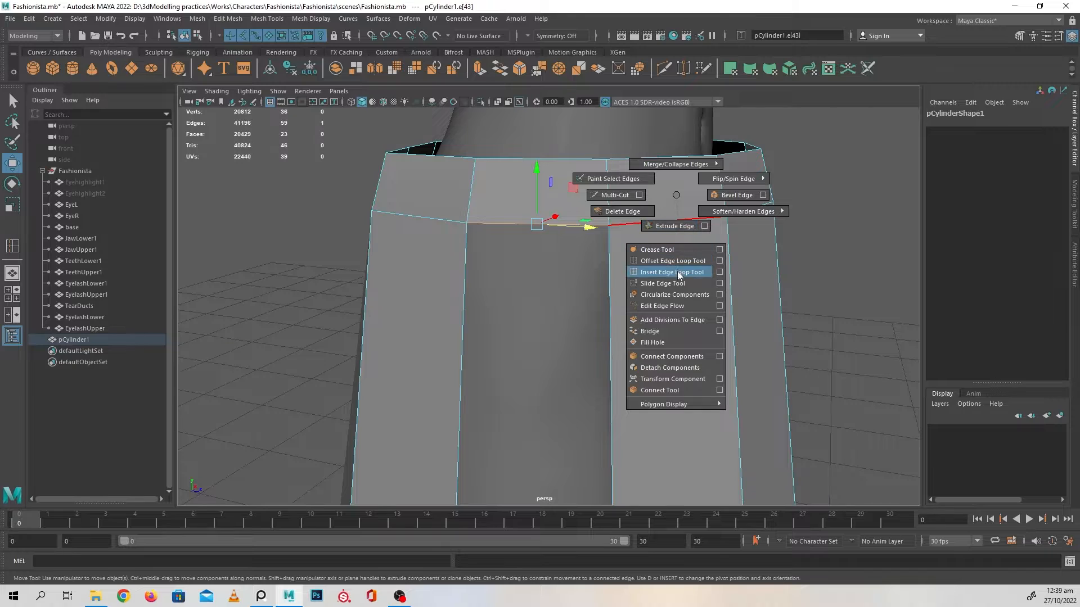
right_click_drag(678, 274, 678, 274, "shift")
left_click(538, 225)
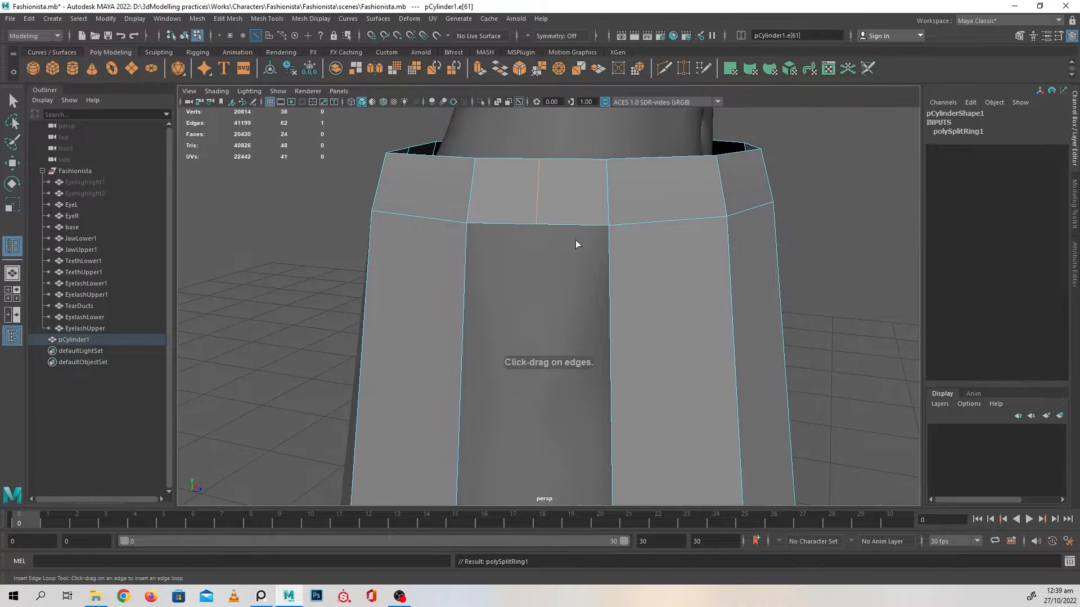
left_click_drag(575, 241, 593, 281, "alt")
Shape the side opening's upper edge into a peak by lowering its two corner vertices below the middle vertex
scroll(593, 253, "up", 2)
key("w")
right_click_drag(537, 154, 495, 156)
left_click(521, 194)
middle_click_drag(556, 214, 557, 239, "alt")
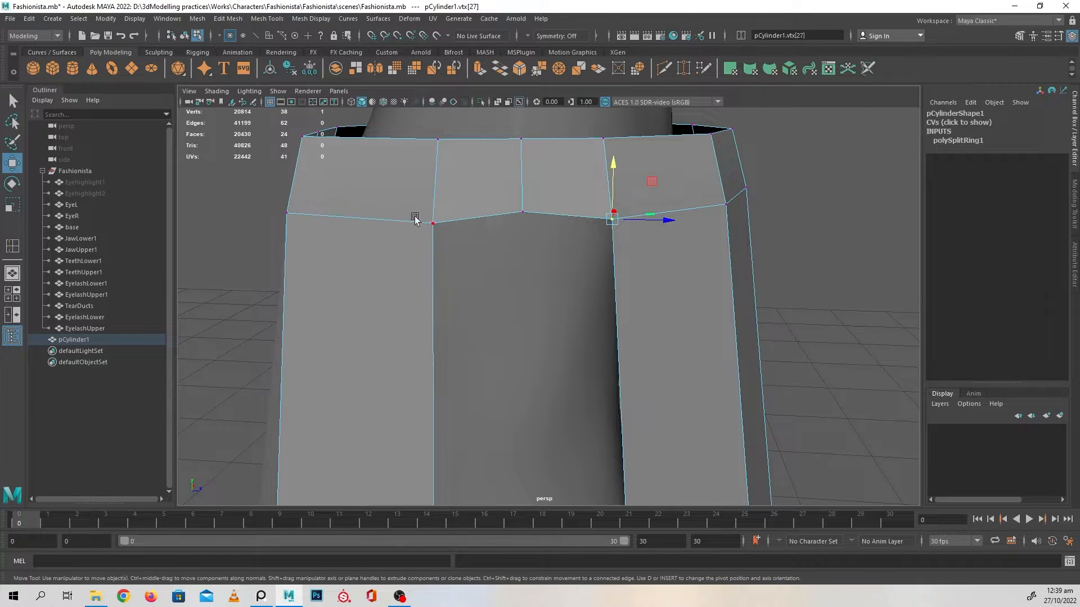
middle_click_drag(525, 161, 521, 190)
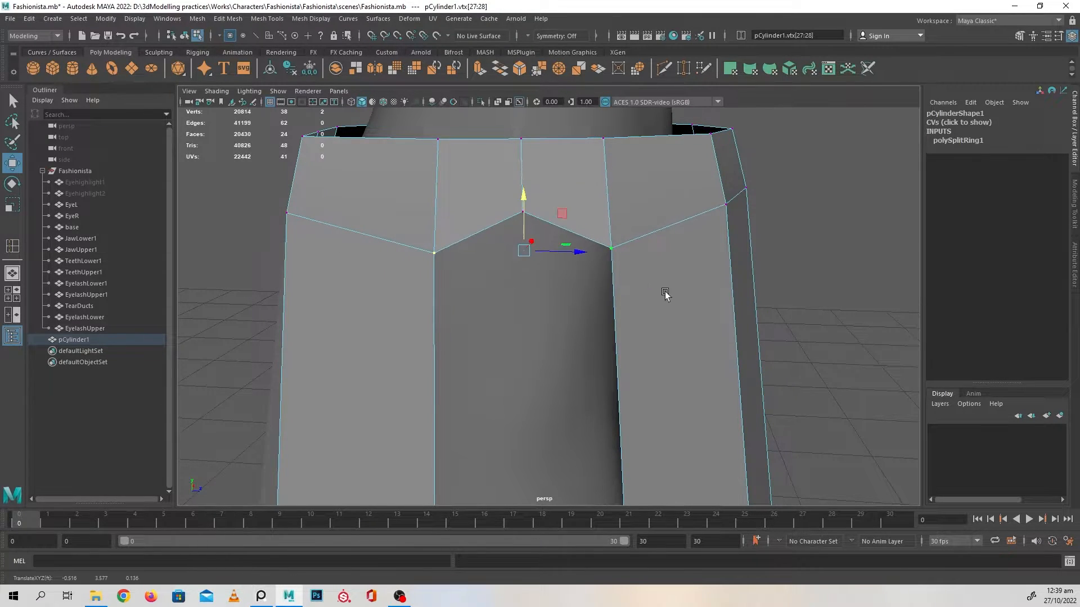
left_click_drag(665, 292, 602, 284, "alt")
Lower the waistband's lower-edge vertex in front of the side opening to ease the slope from its corner
left_click(531, 223)
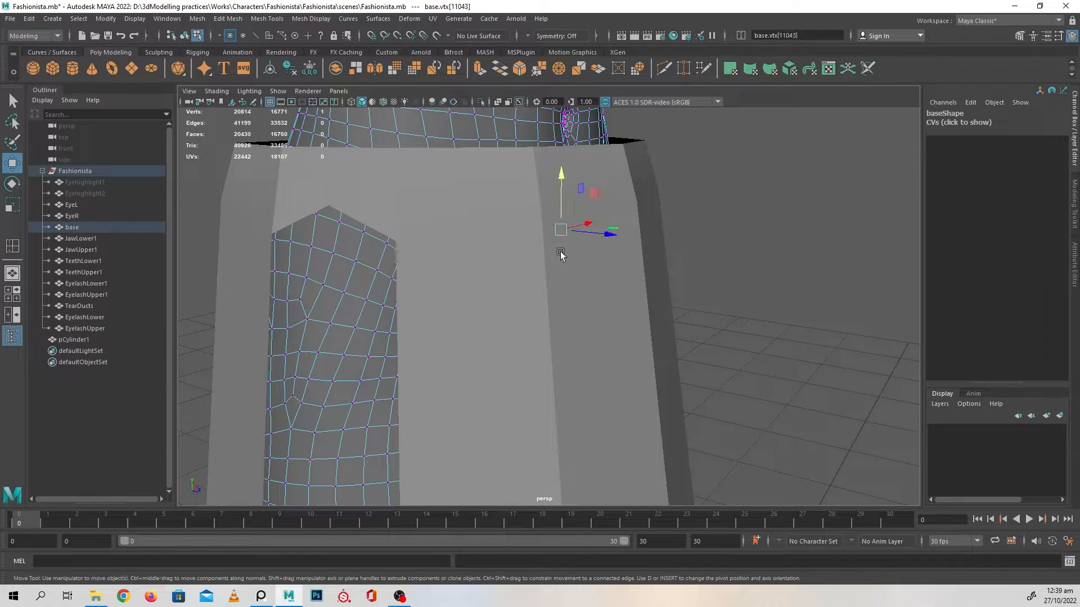
mouse_move(511, 201)
right_mouse_down()
mouse_move(535, 179)
mouse_move(518, 192)
right_mouse_up()
left_click(495, 264)
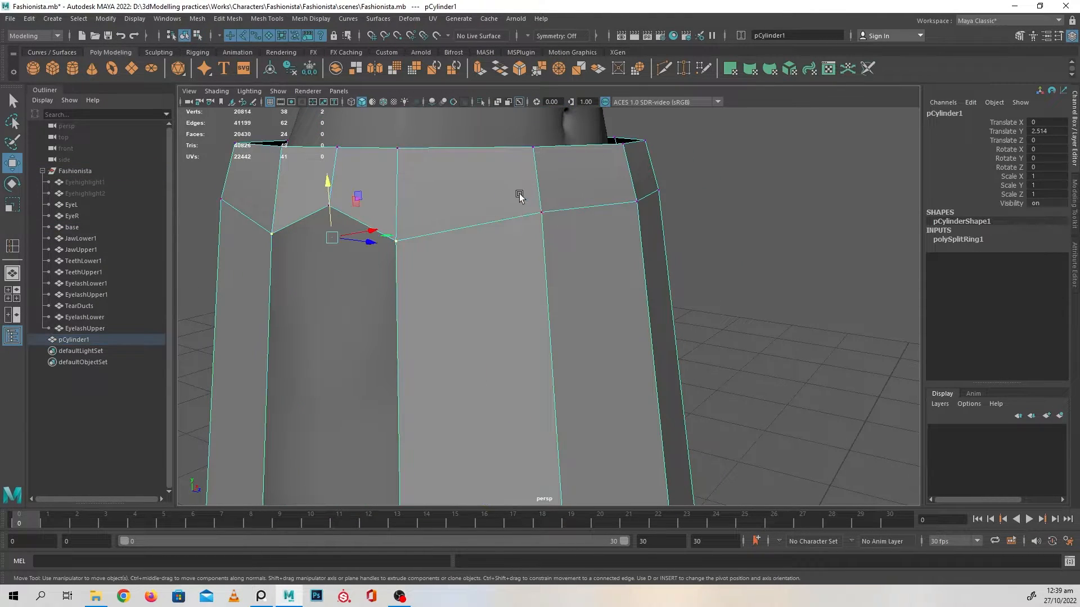
left_click(541, 212)
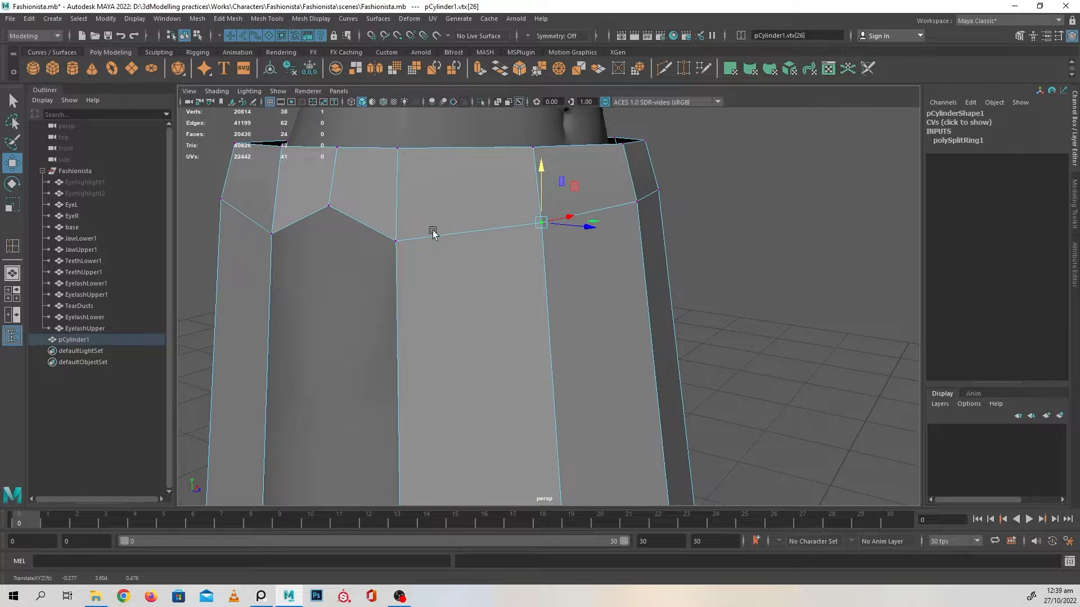
left_click_drag(433, 233, 460, 236, "alt")
Lower the waistband's lower-edge vertex just behind the side opening to follow the slope from its rear corner
left_click(503, 195)
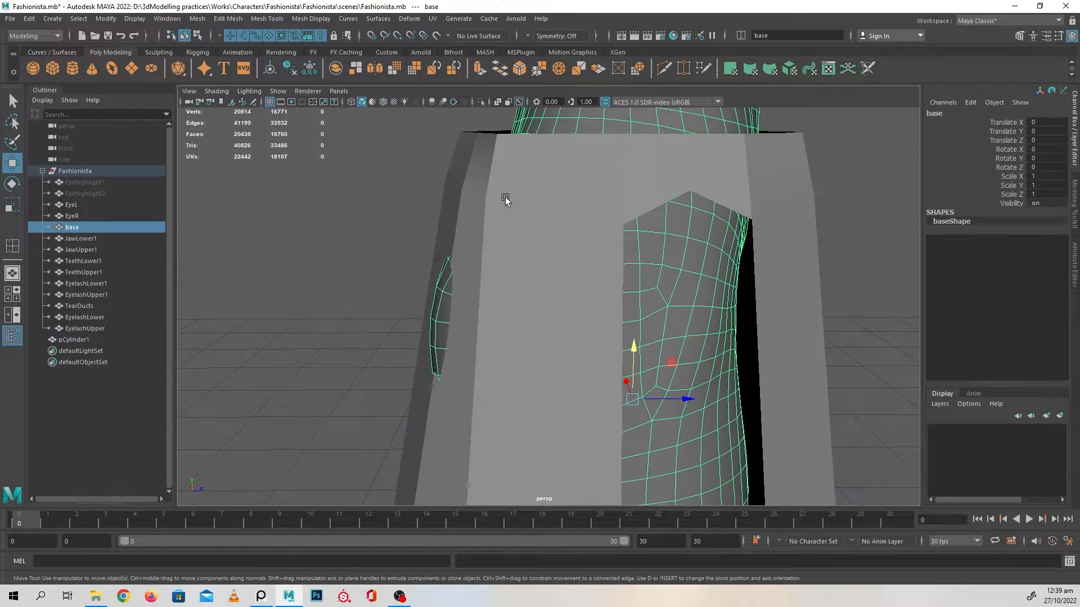
left_click(517, 213)
right_click_drag(528, 180, 468, 177)
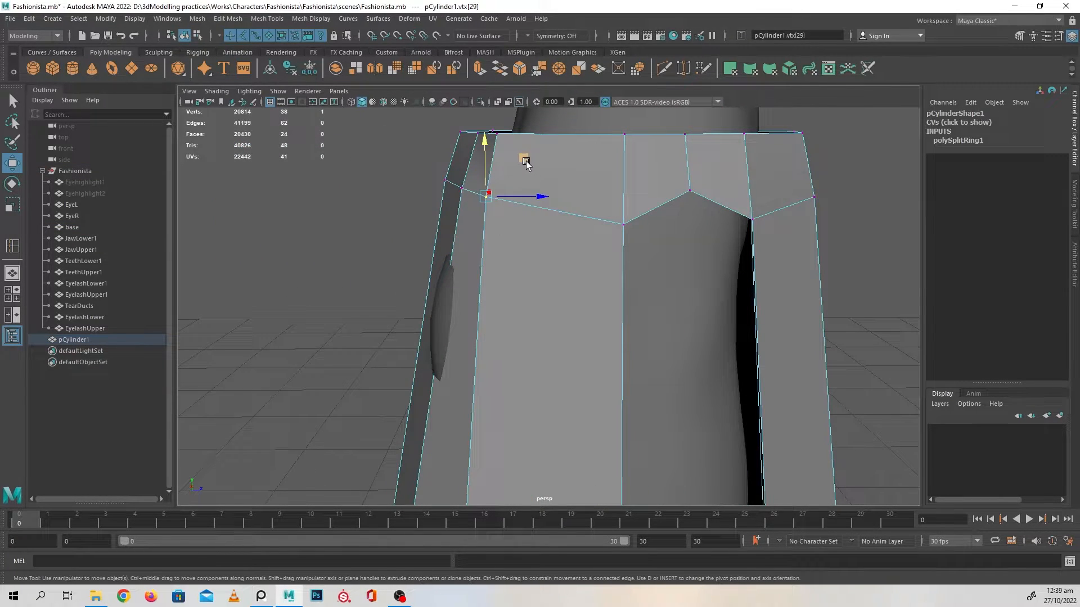
left_click_drag(483, 145, 485, 154)
left_click_drag(522, 235, 624, 252, "alt")
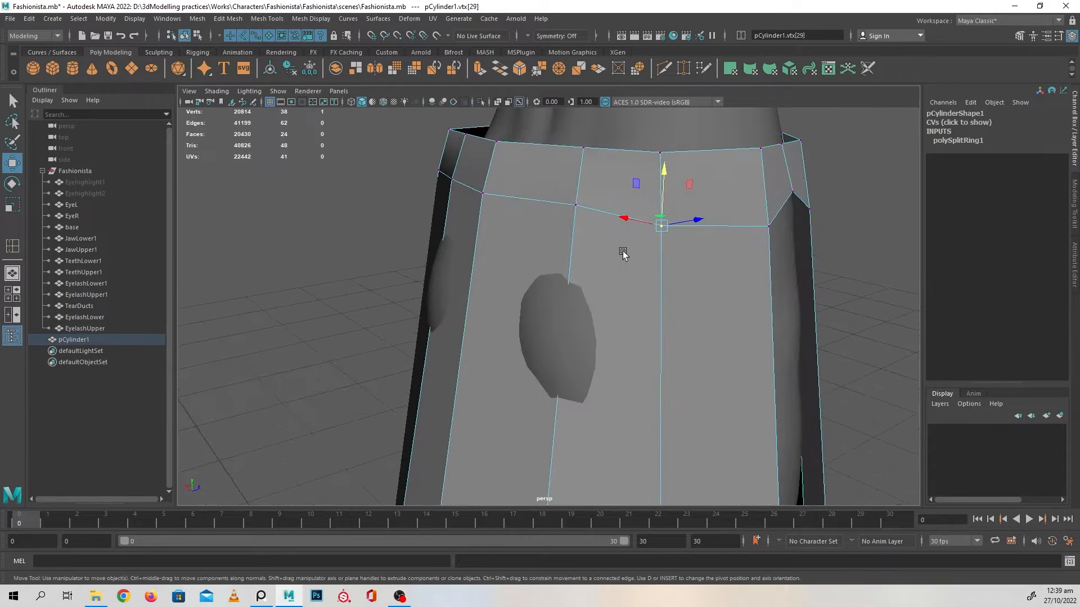
Lower the next lower-edge waistband vertex towards the skirt's back to smooth the curve
left_click(558, 206)
left_click(598, 219)
right_click_drag(594, 194, 574, 208)
left_click_drag(581, 227, 549, 169, "alt")
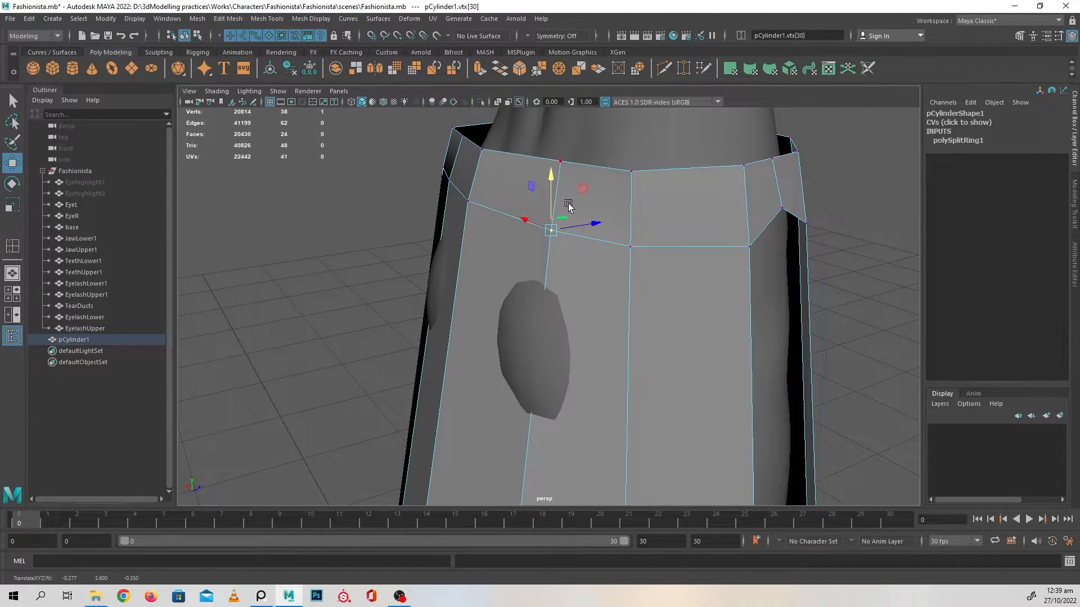
Pull the paired upper and lower waistband vertices around the skirt's back outward to round the waistline
left_click_drag(593, 223, 526, 245)
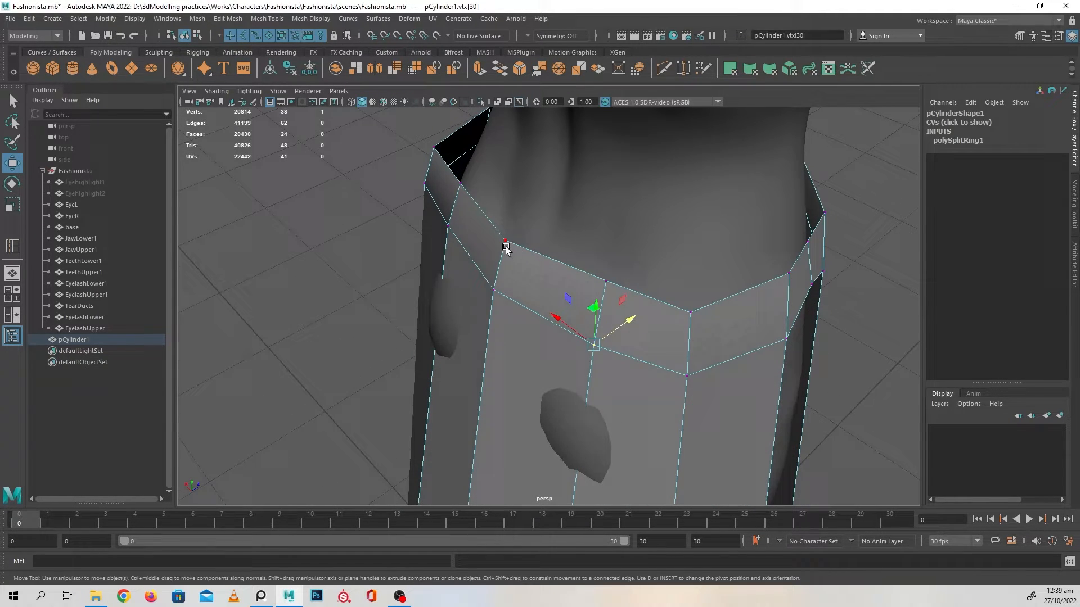
left_click(494, 287, "shift")
left_click_drag(519, 311, 473, 306, "alt")
left_click_drag(484, 209, 533, 286)
left_click_drag(540, 332, 492, 381, "alt")
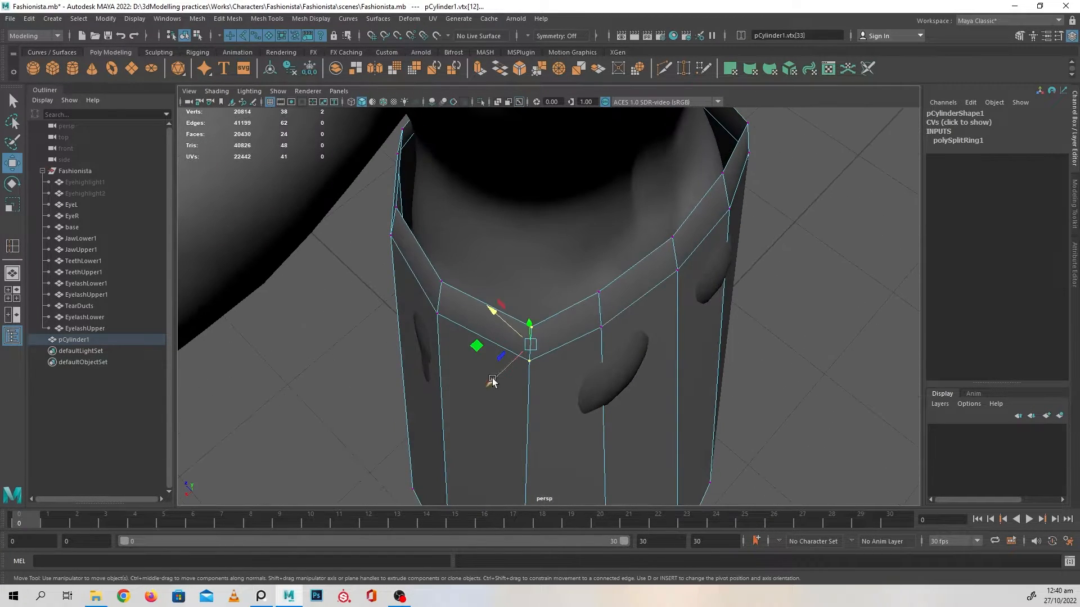
middle_click_drag(474, 347, 472, 333)
left_click_drag(635, 355, 484, 347, "alt")
middle_click_drag(669, 366, 601, 319, "alt")
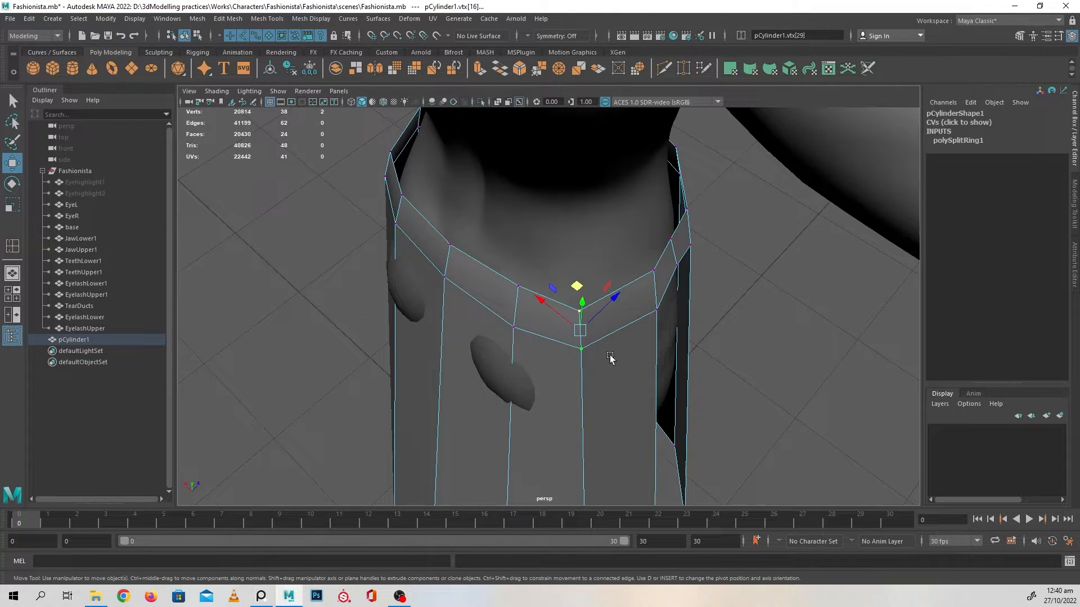
left_click_drag(719, 328, 590, 297, "alt")
Examine the skirt's waistband and hem from the front and sides for an even silhouette
right_click_drag(681, 301, 523, 258, "alt")
left_click_drag(522, 258, 593, 304, "alt")
right_click_drag(622, 309, 567, 308, "alt")
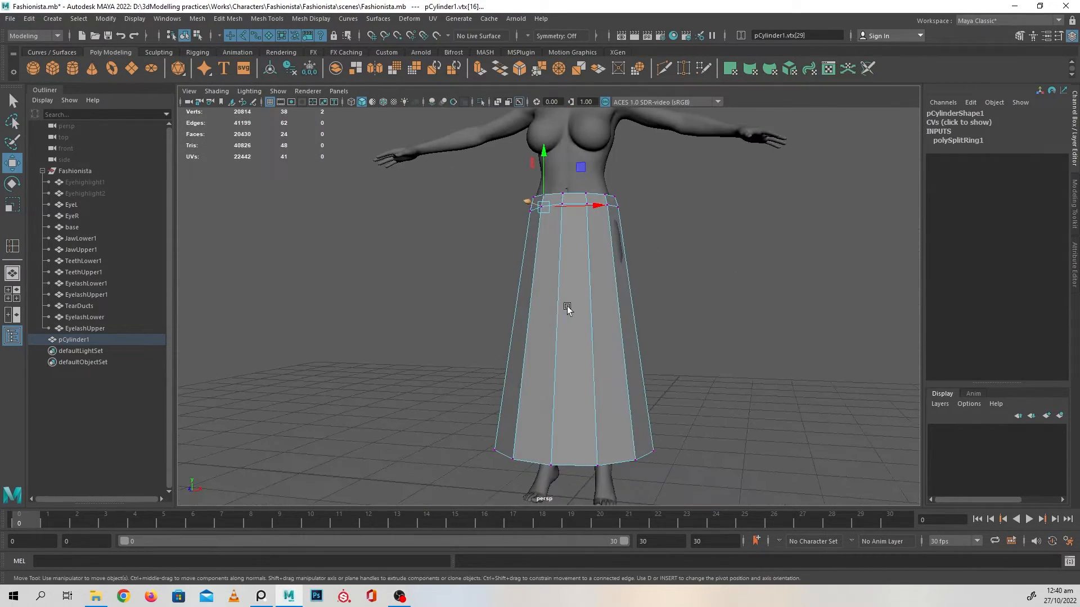
middle_click_drag(570, 310, 574, 262, "alt")
left_click_drag(575, 344, 578, 298, "alt")
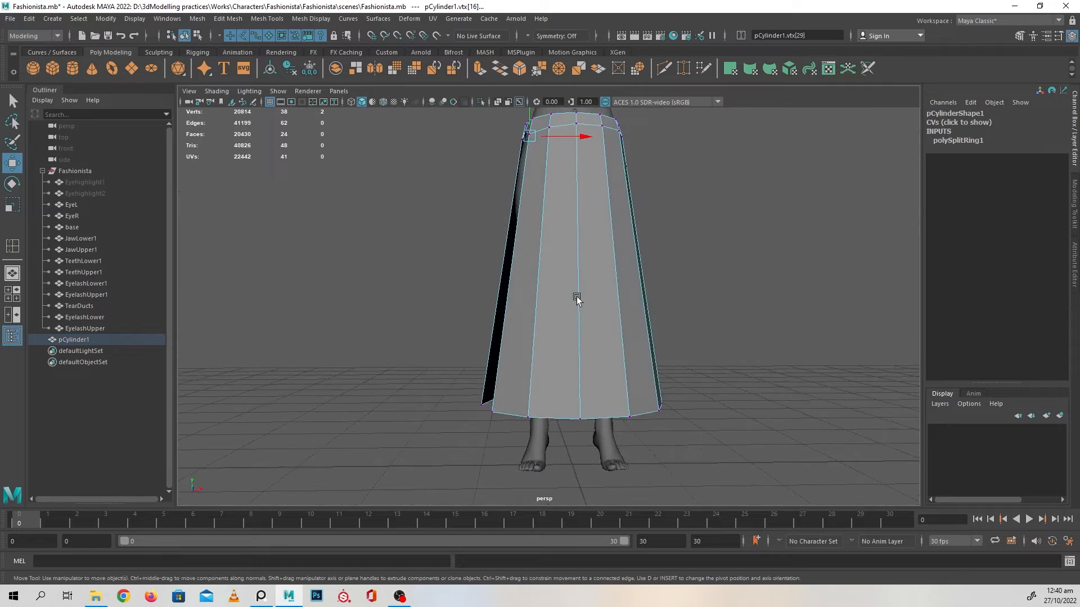
right_click_drag(578, 298, 589, 306, "alt")
middle_click_drag(590, 307, 590, 342, "alt")
left_click_drag(590, 342, 606, 356, "alt")
right_click_drag(606, 357, 628, 371, "alt")
middle_click_drag(628, 392, 624, 346, "alt")
mouse_move(624, 345)
left_mouse_down("alt")
mouse_move(623, 304)
mouse_move(608, 337)
left_mouse_up("alt")
middle_click_drag(603, 270, 598, 326, "alt")
left_click_drag(599, 327, 552, 334, "alt")
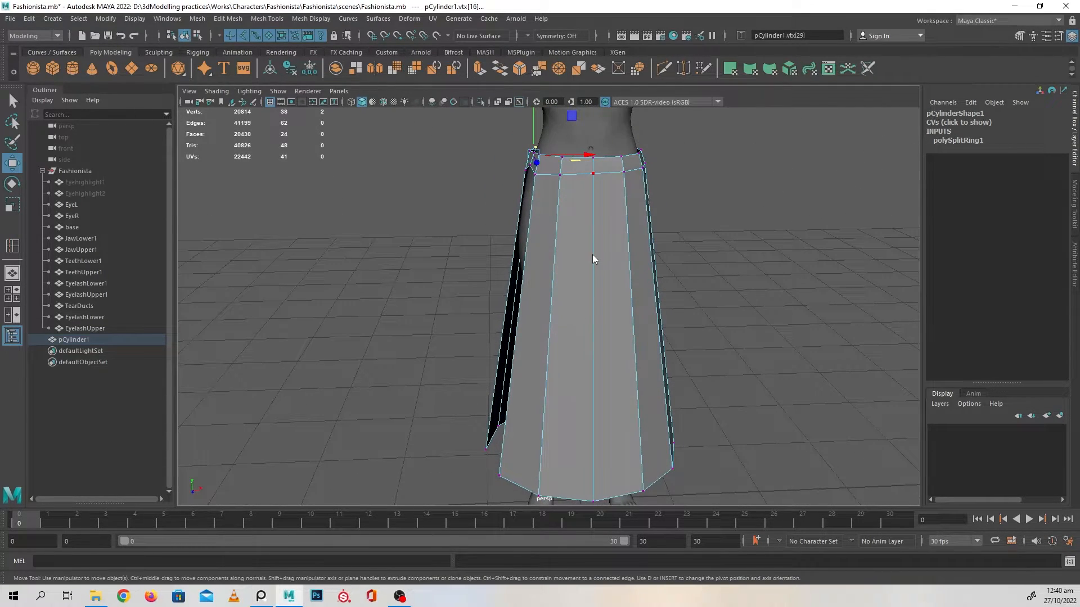
Return to object mode, deselect the skirt and examine its side opening and overall fit on the body
right_click_drag(592, 254, 639, 227)
left_click(742, 214)
left_click(602, 296)
right_click_drag(697, 327, 669, 329, "alt")
left_click_drag(671, 328, 754, 323, "alt")
left_click(732, 328)
right_click_drag(714, 271, 716, 297, "alt")
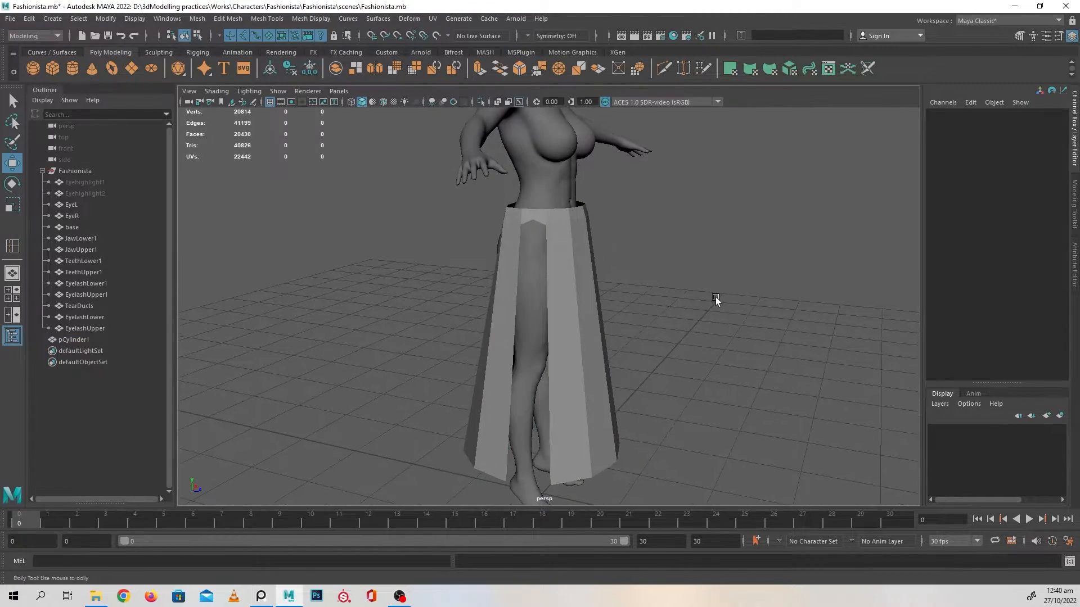
left_click_drag(715, 297, 660, 314, "alt")
middle_click_drag(678, 326, 686, 201, "alt")
right_click_drag(687, 201, 699, 282, "alt")
left_click_drag(703, 281, 664, 281, "alt")
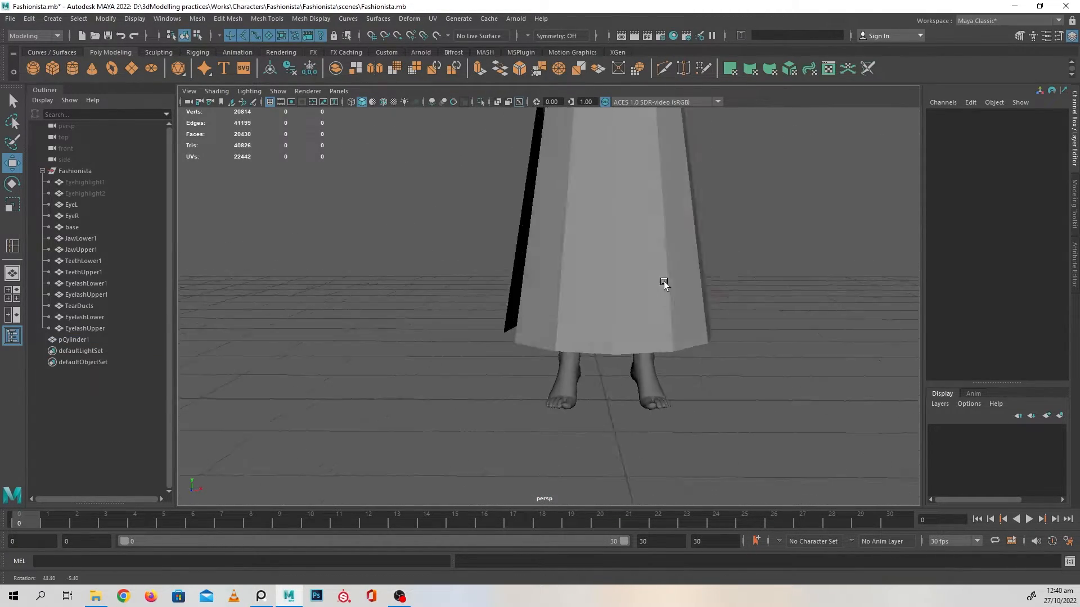
left_click_drag(765, 279, 677, 277, "alt")
middle_click_drag(624, 178, 602, 306, "alt")
left_click_drag(680, 307, 583, 308, "alt")
Select the skirt and inspect its shape in unsmoothed display from the side opening, back and front
left_click(585, 309)
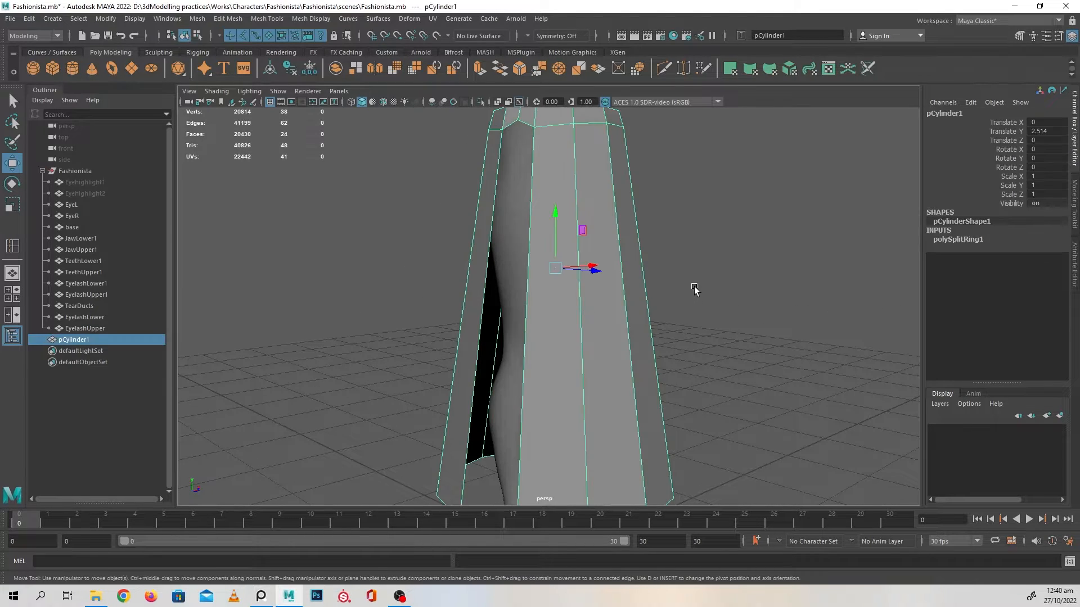
left_click_drag(694, 289, 704, 291, "alt")
left_click(761, 325)
left_click_drag(761, 325, 605, 237, "alt")
left_click(628, 255)
key("1")
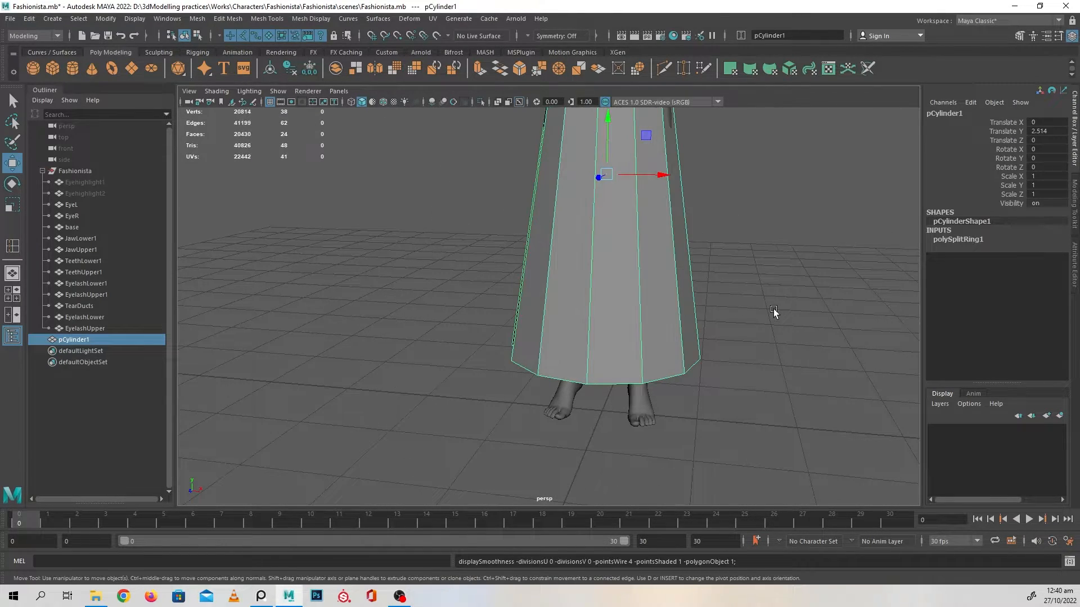
left_click(761, 234)
right_click_drag(761, 234, 711, 358, "alt")
left_click_drag(710, 359, 581, 356, "alt")
left_click(581, 357)
right_click_drag(581, 356, 698, 395, "alt")
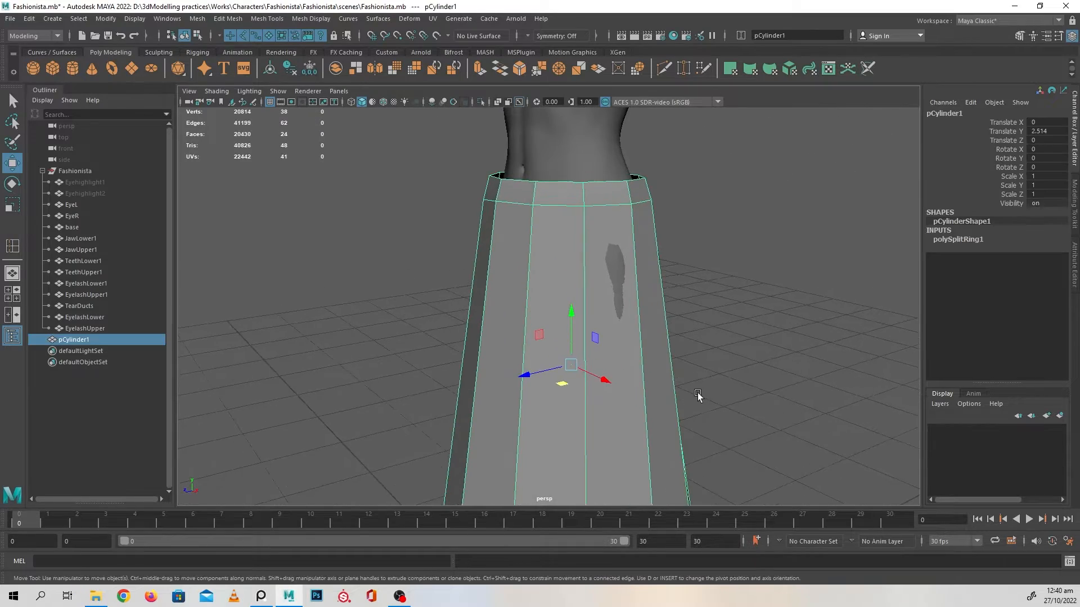
left_click_drag(698, 395, 617, 376, "alt")
middle_click_drag(617, 376, 569, 313, "alt")
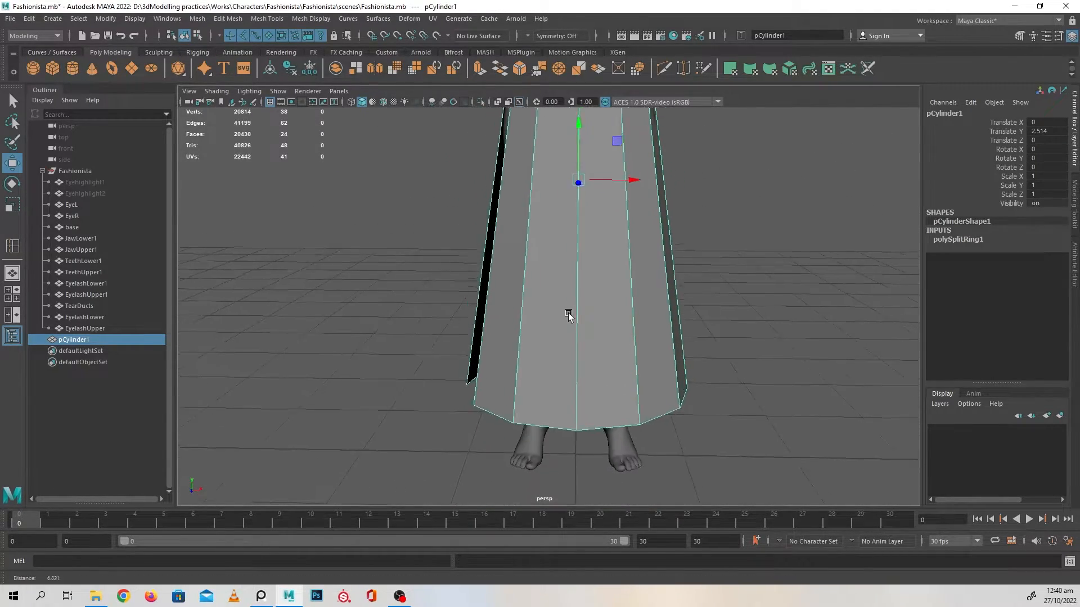
left_click_drag(569, 314, 585, 289, "alt")
middle_click_drag(585, 289, 591, 360, "alt")
Insert a horizontal edge loop around the skirt below the waistband, at the height of the buttocks
right_click(546, 260)
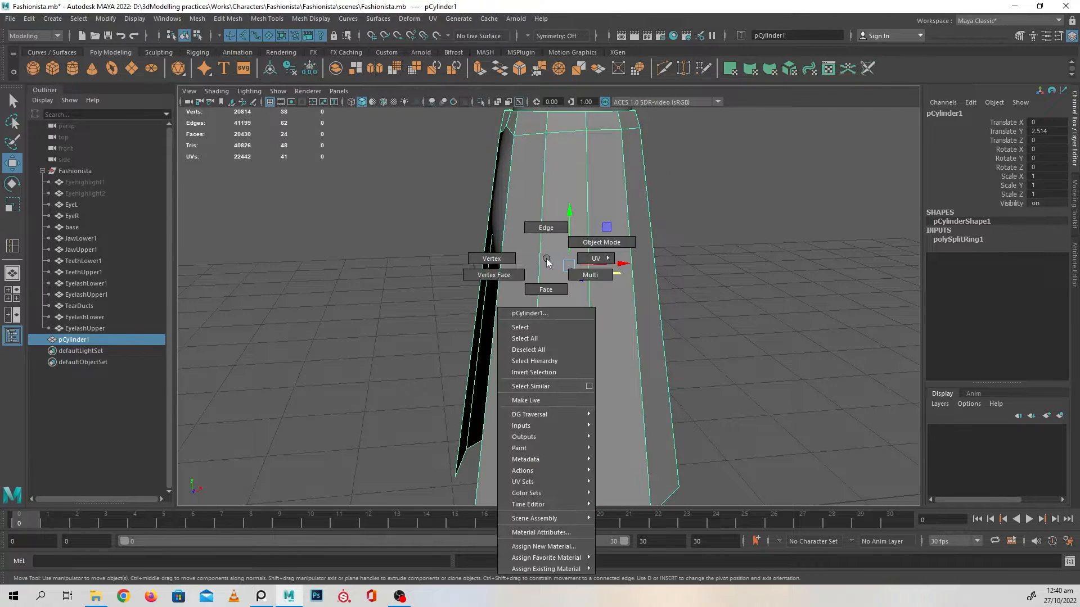
left_click(546, 226)
double_click(544, 255)
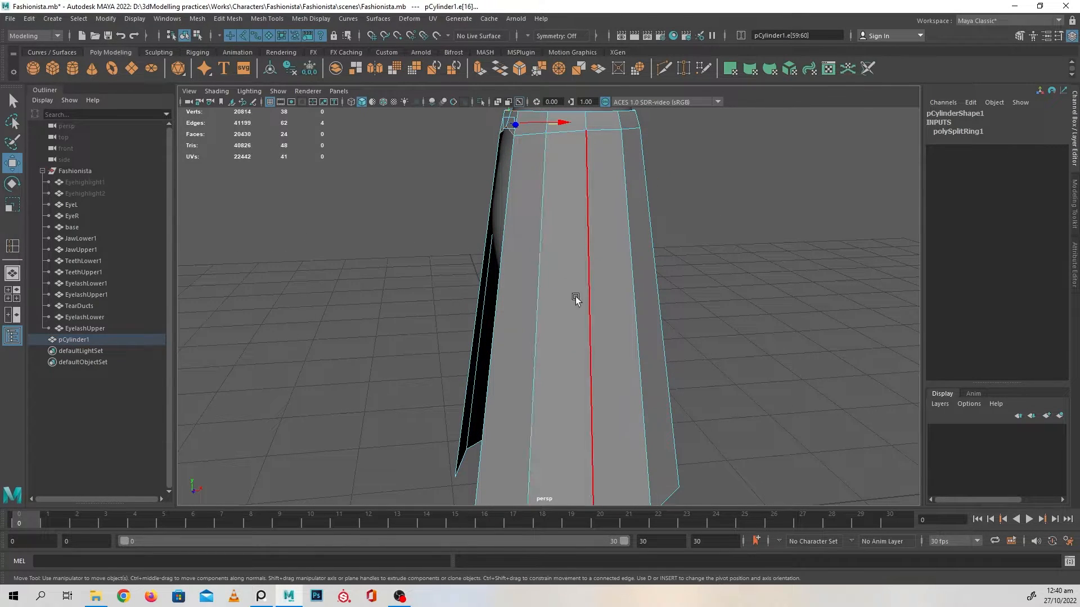
left_click_drag(575, 296, 860, 333, "alt")
middle_click_drag(560, 206, 583, 358, "alt")
right_click_drag(583, 359, 612, 367, "alt")
right_click_drag(528, 267, 532, 213)
left_click(533, 264)
right_click_drag(563, 269, 560, 347, "shift")
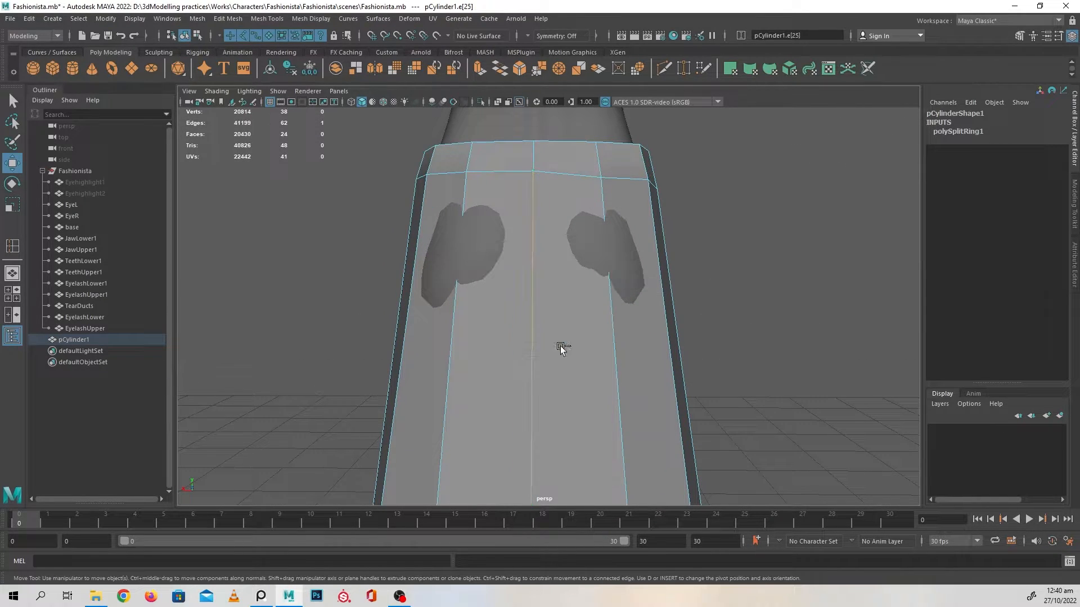
left_click_drag(532, 251, 535, 251)
left_click_drag(534, 250, 490, 309, "alt")
left_click_drag(567, 300, 608, 321, "alt")
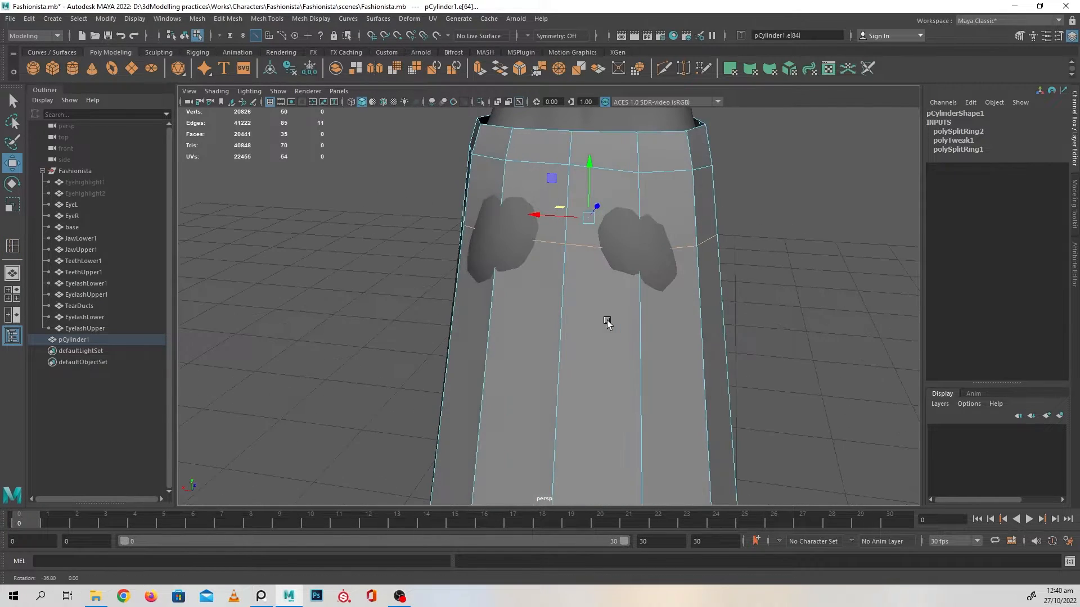
Enable Object X symmetry and pull the new loop's paired back vertices outward to cover the buttocks
left_click(529, 35)
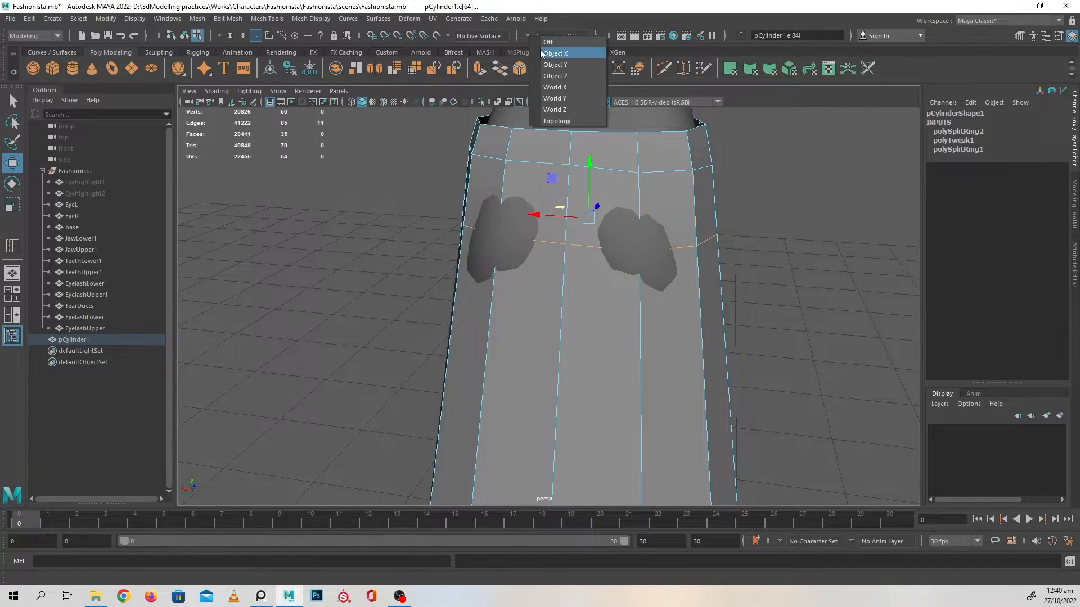
left_click(555, 53)
right_click_drag(788, 201, 735, 202)
left_click(631, 262)
left_click(509, 245, "shift")
mouse_move(509, 245)
left_mouse_down("alt")
mouse_move(549, 289)
mouse_move(513, 243)
mouse_move(502, 247)
left_mouse_up("alt")
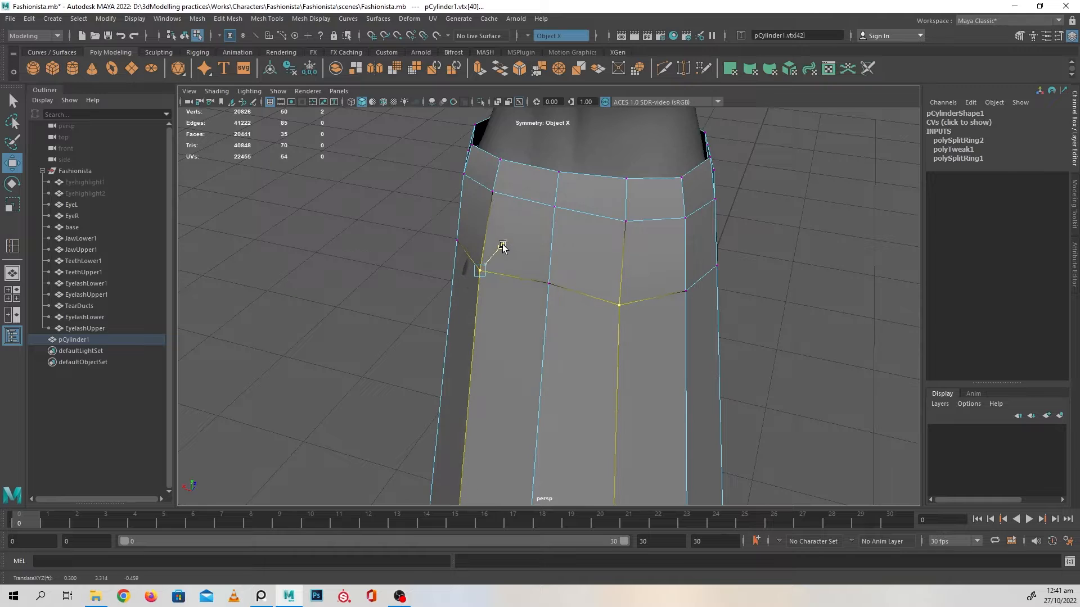
left_click_drag(537, 279, 596, 272)
left_click_drag(511, 256, 501, 258)
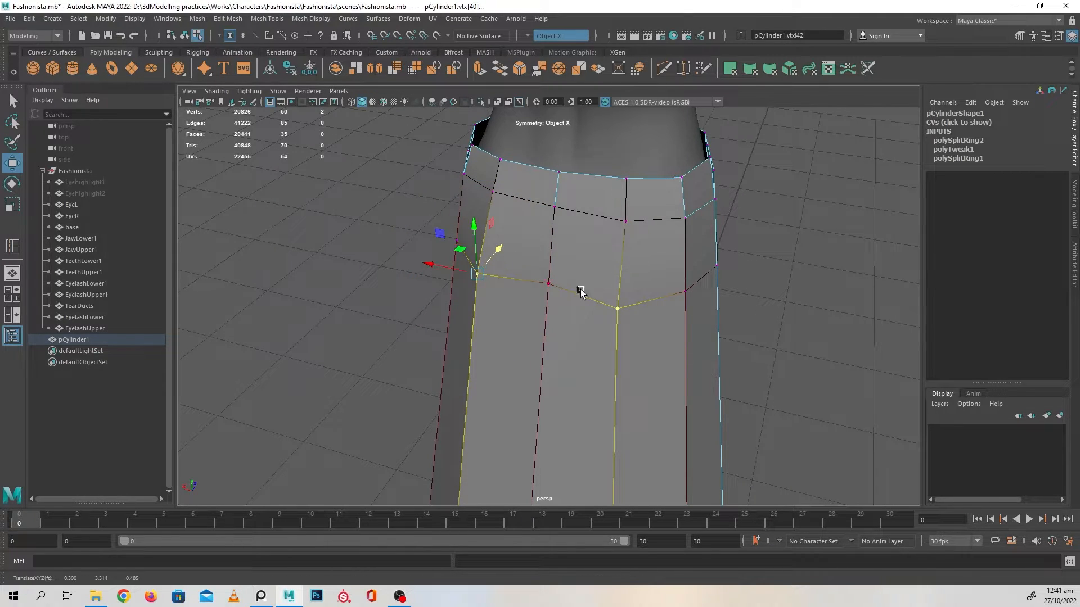
left_click_drag(581, 292, 542, 302, "alt")
right_click_drag(485, 267, 541, 251)
Preview the skirt smoothed in object mode and restore the unsmoothed display
left_click(796, 429)
left_click_drag(795, 429, 602, 366, "alt")
left_click(600, 332)
key("3")
key("1")
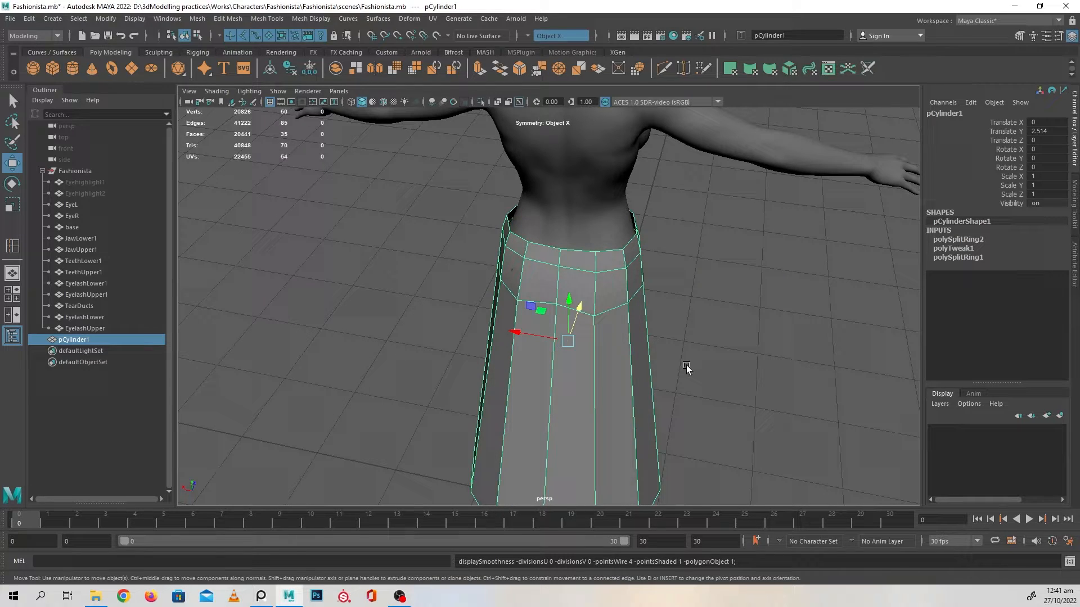
left_click(816, 338)
left_click_drag(742, 417, 806, 394, "alt")
left_click(629, 312)
left_click_drag(624, 309, 357, 298, "alt")
Insert a horizontal edge loop through the middle of the waistband
left_click_drag(537, 250, 499, 268, "alt")
scroll(499, 267, "up", 3)
left_click_drag(539, 298, 533, 309, "alt")
scroll(523, 292, "up", 2)
right_click_drag(498, 228, 498, 293)
left_click(440, 216)
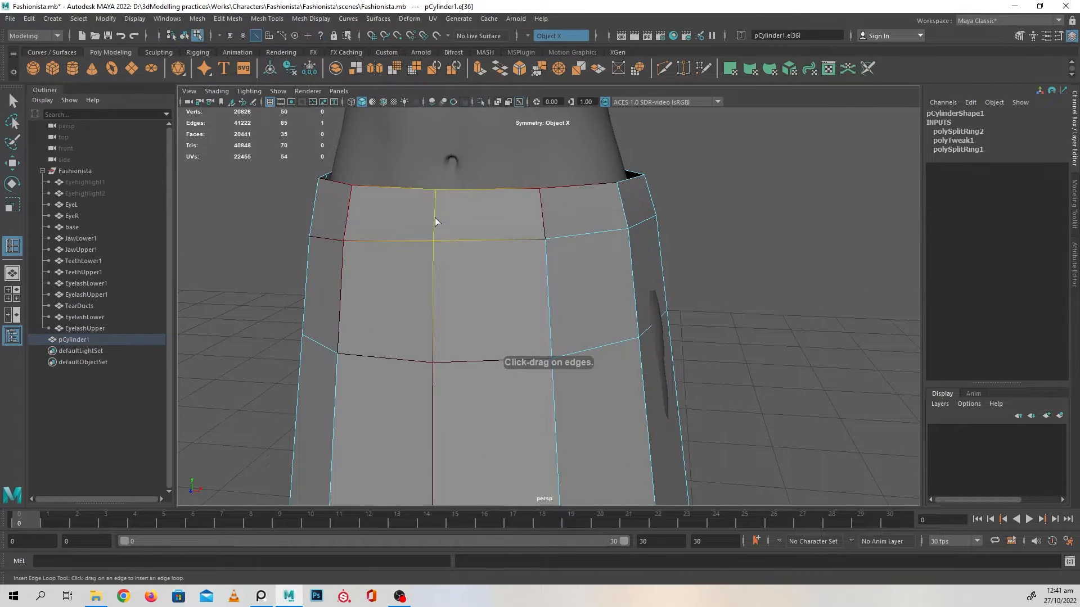
left_click_drag(437, 221, 435, 214)
Scale the waistband's top edge loop slightly inward horizontally to taper it towards the waist
middle_click_drag(485, 240, 503, 270, "alt")
scroll(503, 268, "up", 3)
key("w")
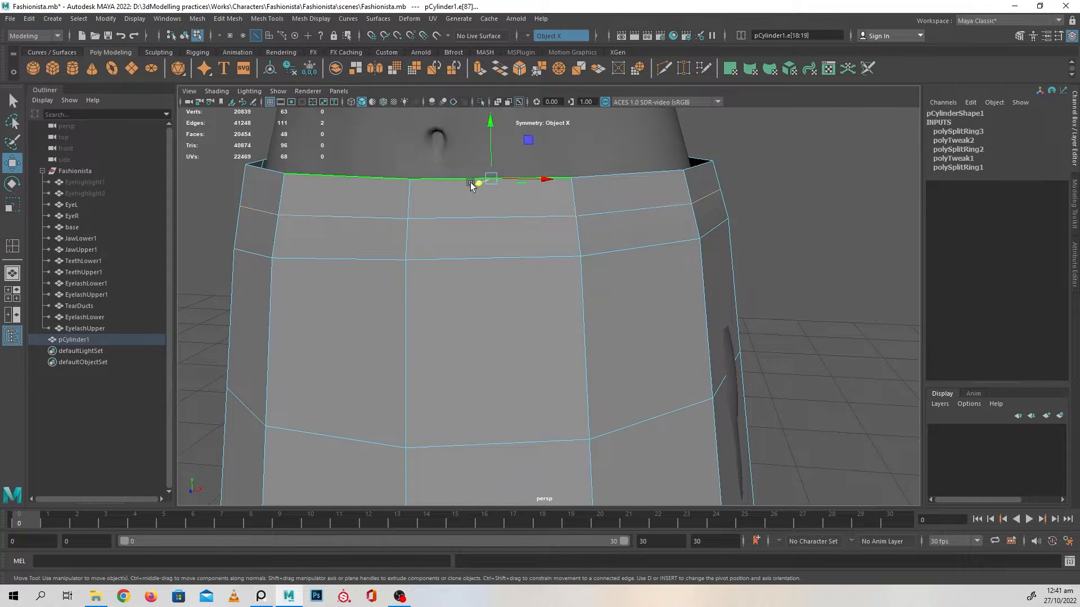
double_click(382, 181)
left_click_drag(474, 216, 554, 238, "alt")
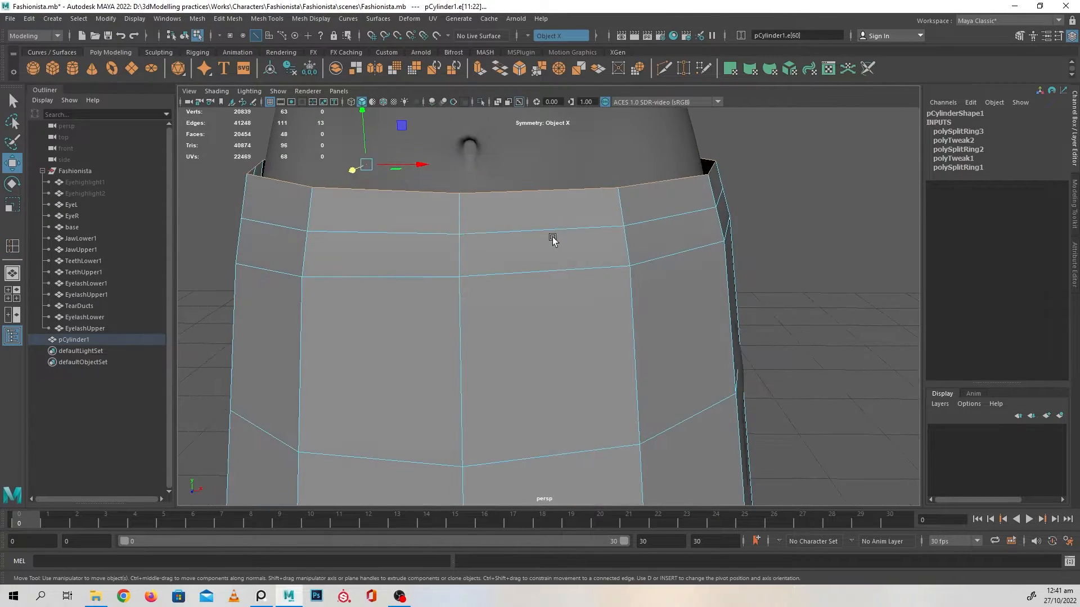
key("r")
left_click_drag(433, 175, 386, 193, "alt")
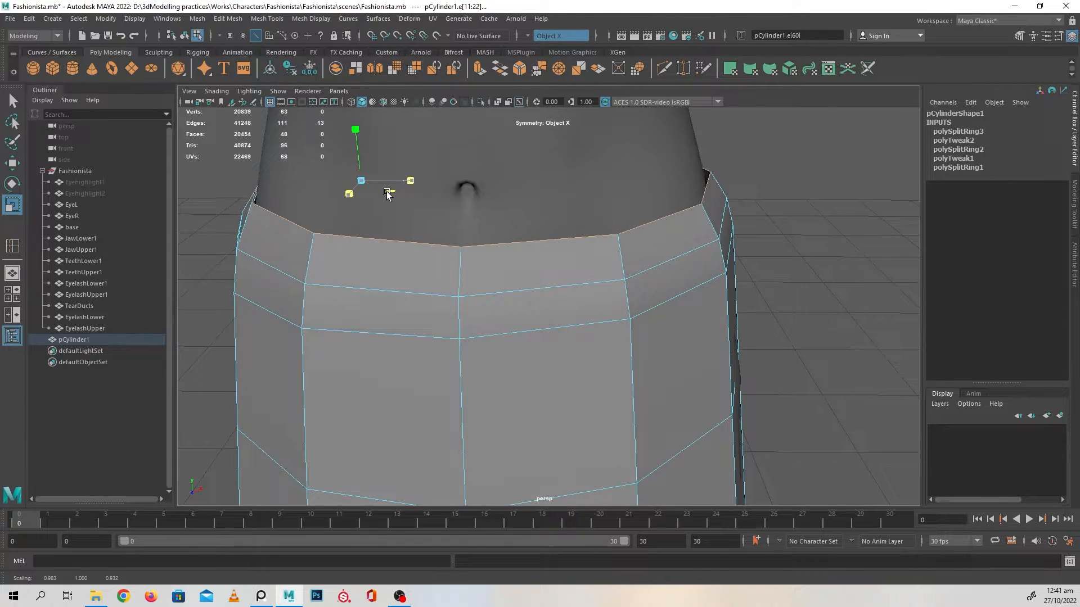
left_click_drag(387, 193, 387, 194)
key("w")
right_click_drag(579, 248, 647, 201)
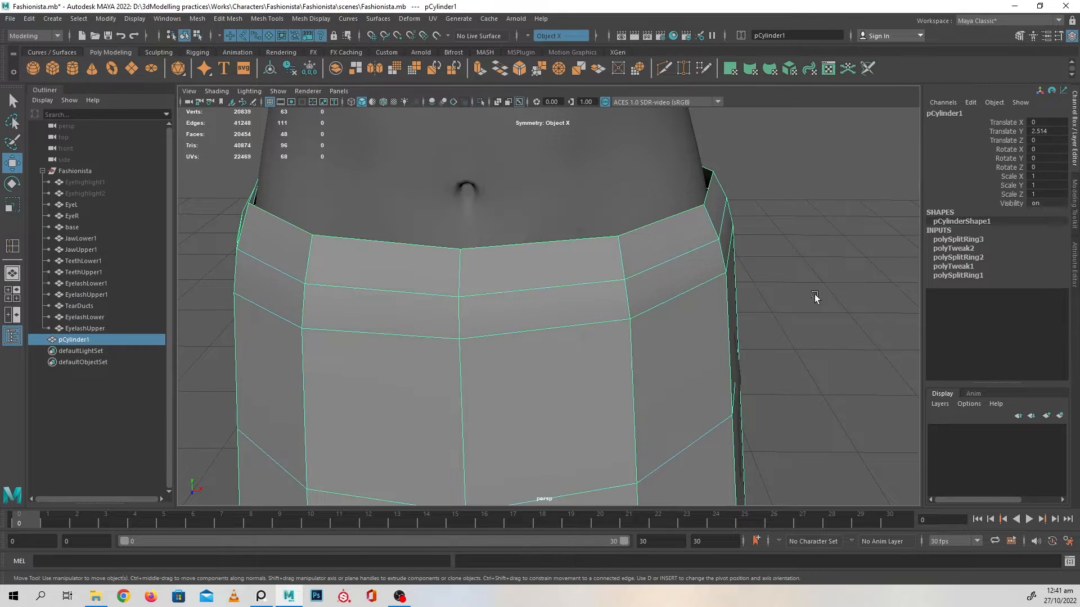
Delete the skirt's construction history and deselect it
left_click(814, 295)
right_click_drag(809, 295, 619, 316, "alt")
middle_click_drag(619, 315, 669, 292, "alt")
right_click_drag(669, 292, 707, 319, "alt")
left_click(642, 310)
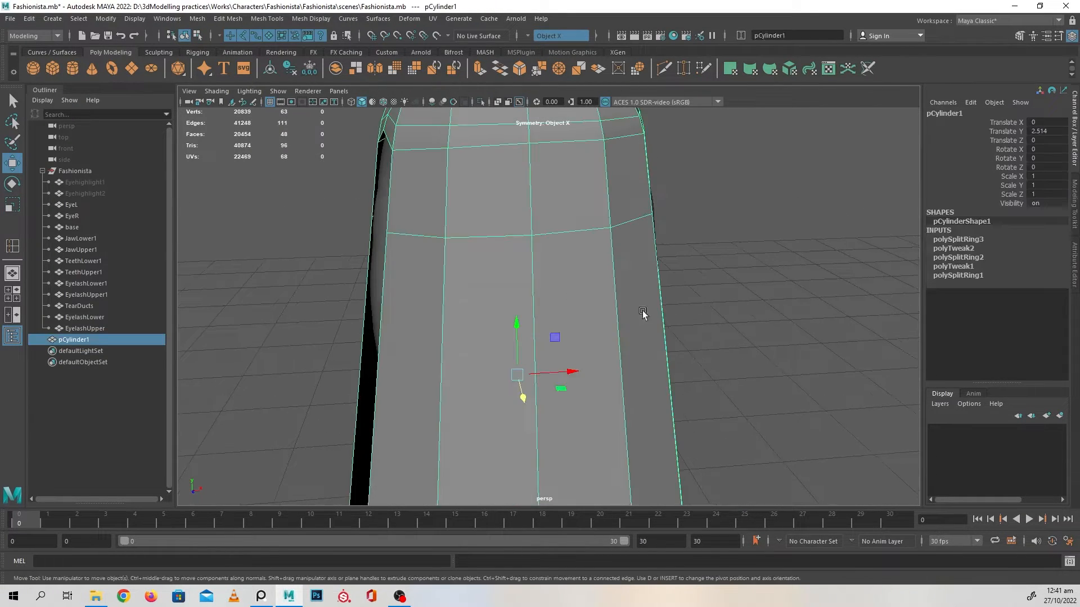
right_click_drag(642, 310, 573, 301, "alt")
left_click_drag(573, 302, 605, 299, "alt")
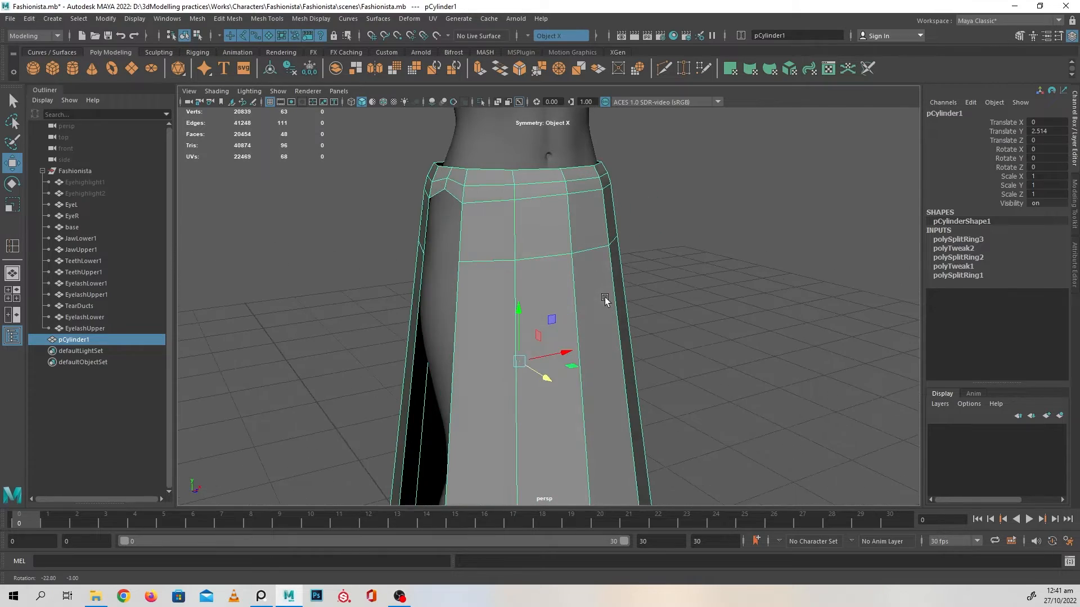
key("alt+shift+d")
left_click(744, 310)
Examine the deselected skirt around its tapered waistband, side opening and back for fit against the body
right_click_drag(744, 311, 648, 311, "alt")
left_click_drag(648, 311, 669, 340, "alt")
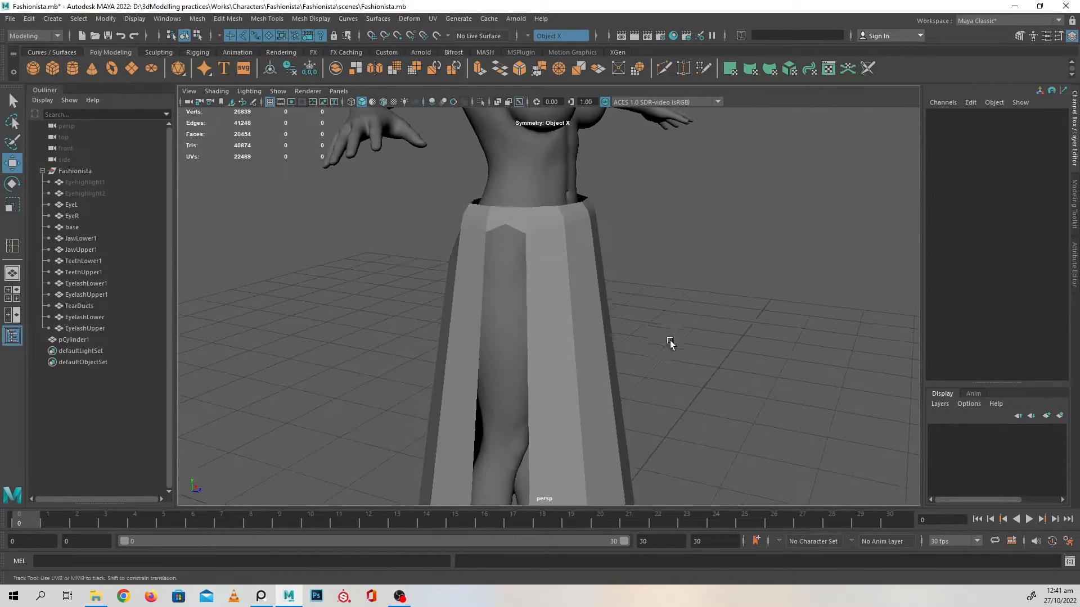
right_click_drag(670, 340, 677, 405, "alt")
middle_click_drag(677, 405, 668, 301, "alt")
left_click_drag(668, 302, 647, 312, "alt")
left_click(646, 388)
right_click_drag(646, 390, 636, 320, "alt")
left_click_drag(636, 321, 600, 301, "alt")
right_click_drag(600, 301, 559, 339, "alt")
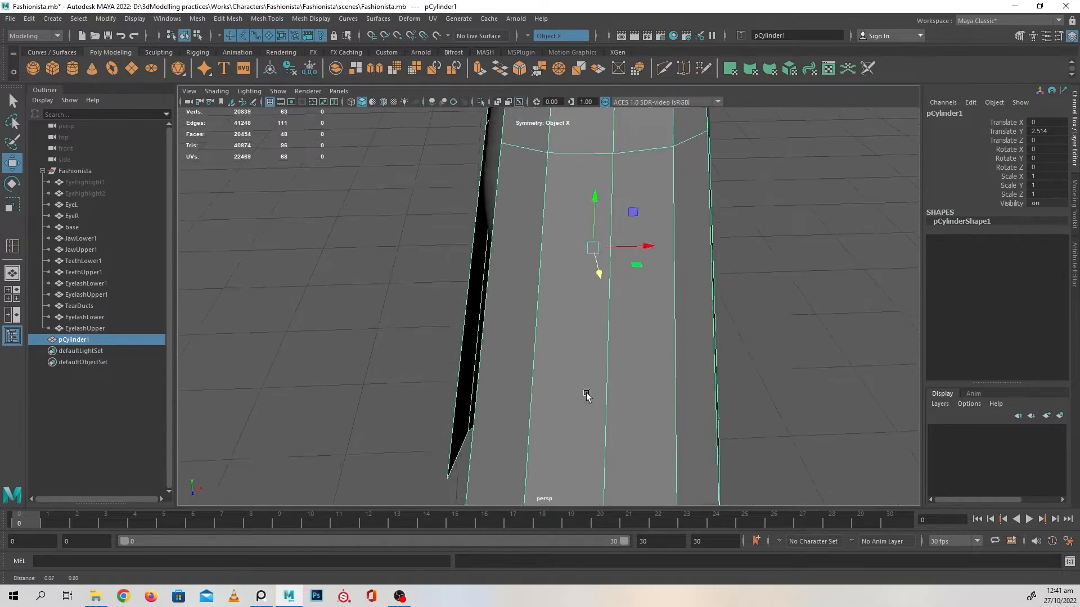
left_click_drag(559, 340, 569, 227, "alt")
Insert another horizontal edge loop around the skirt, a short distance below the loop at buttock height
key("F10")
left_click(585, 258)
right_click(599, 221, "shift")
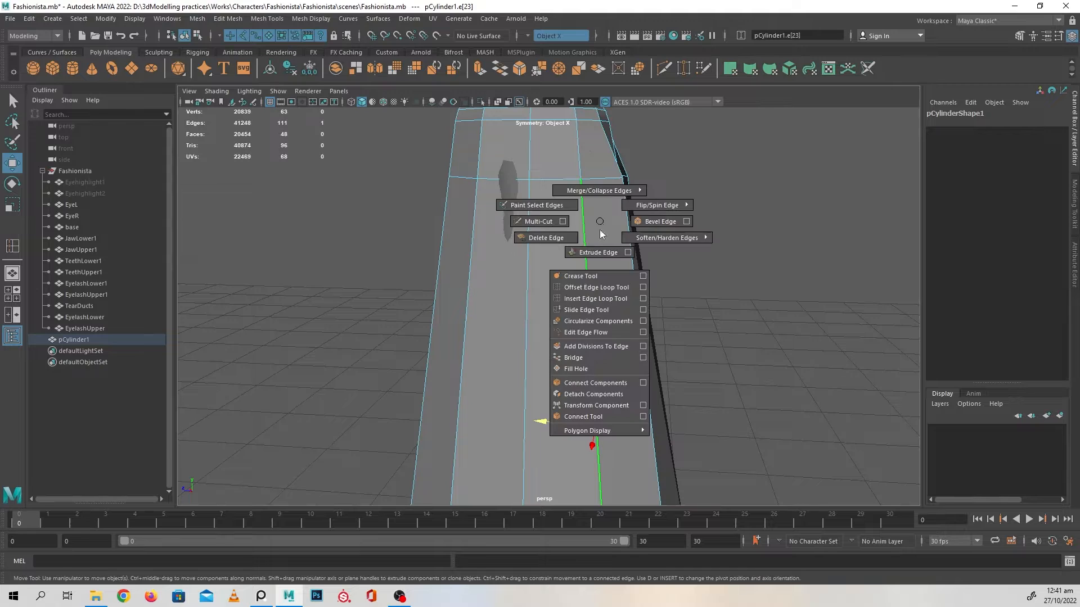
left_click(595, 297)
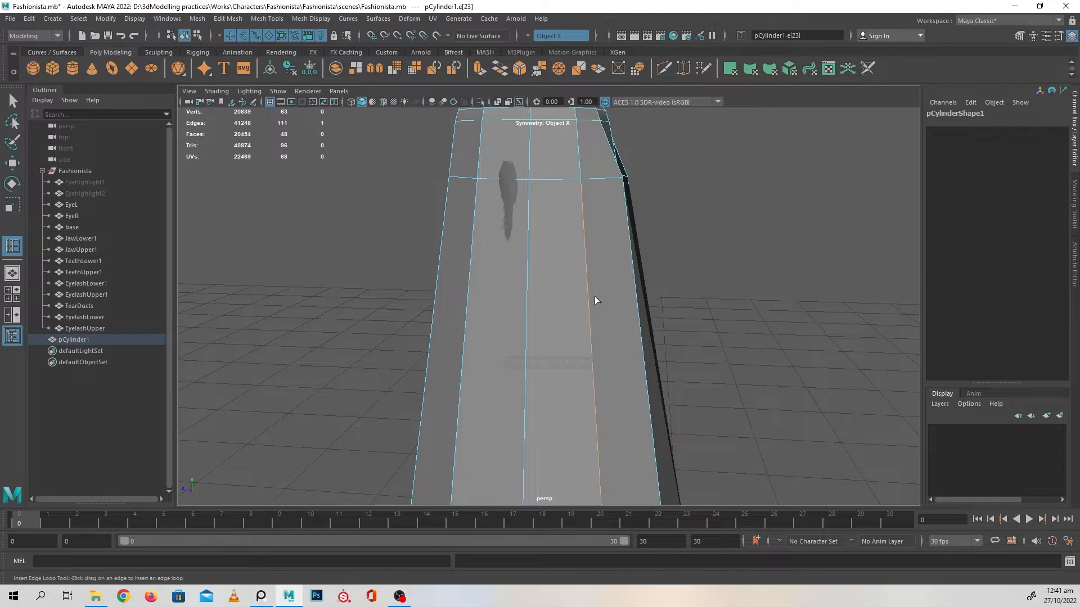
left_click(586, 246)
left_click_drag(586, 245, 561, 305, "alt")
key("w")
left_click_drag(495, 285, 567, 277, "alt")
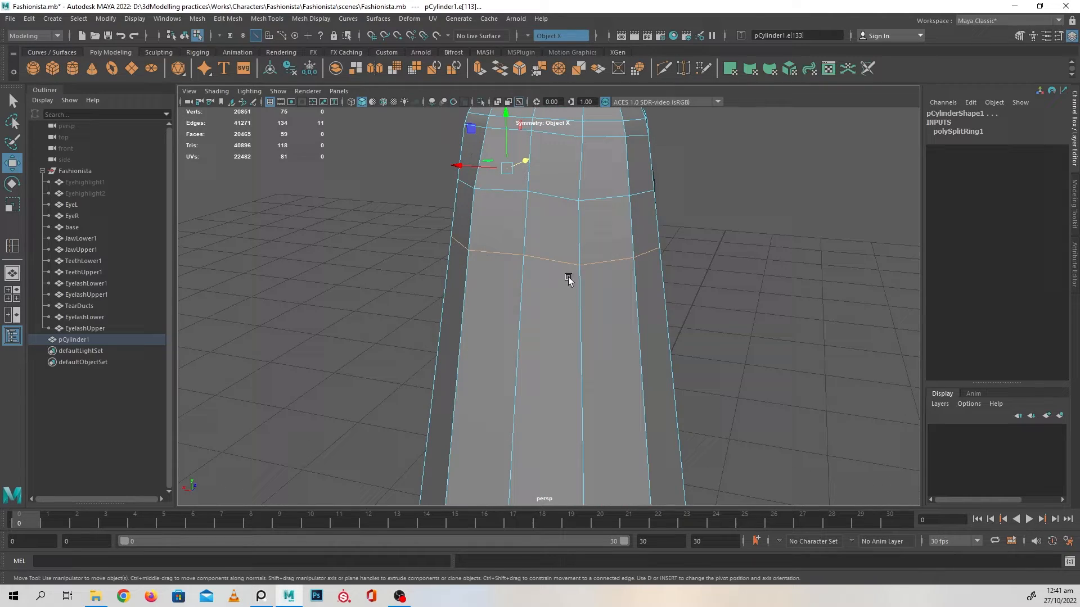
Activate the Grab sculpting tool on the skirt and adjust its brush size for shaping the hip area
left_click(160, 51)
left_click(100, 52)
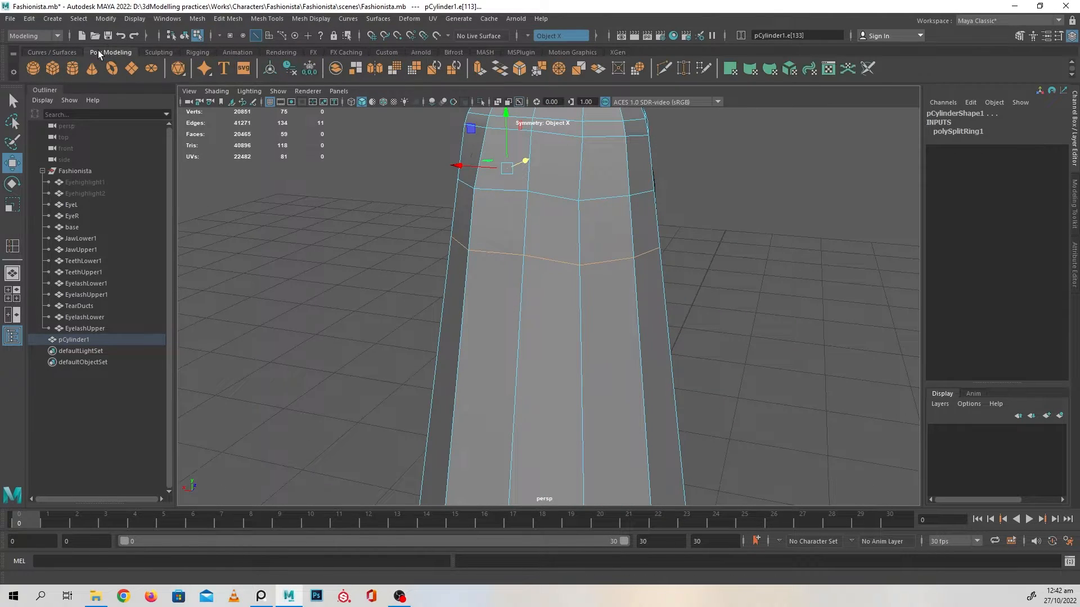
left_click(55, 51)
left_click(110, 54)
left_click(157, 54)
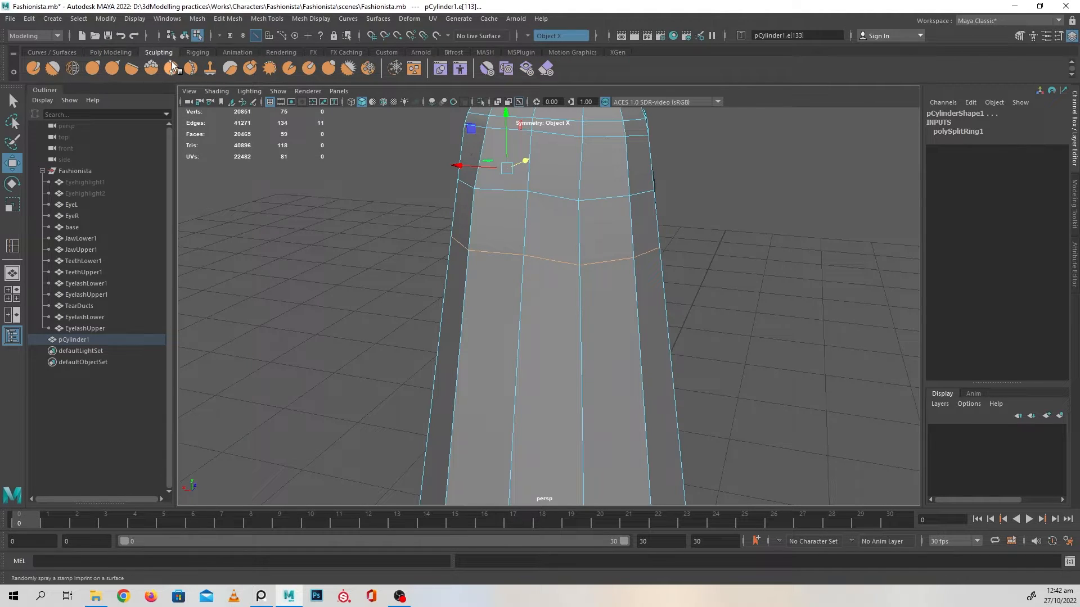
left_click(92, 67)
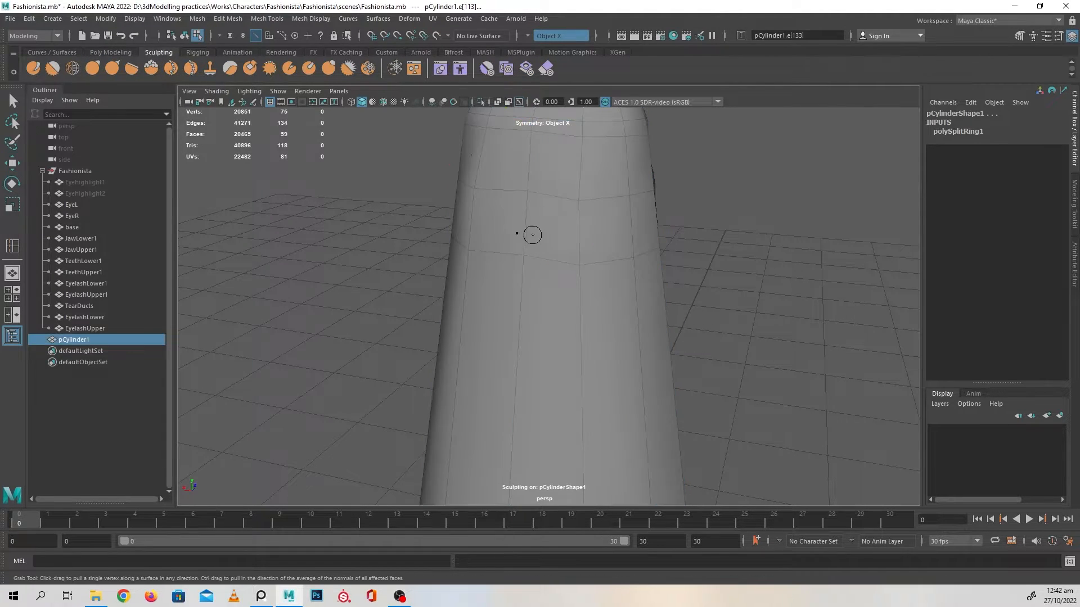
key("b")
left_click_drag(526, 265, 593, 260)
left_click_drag(474, 274, 432, 287, "alt")
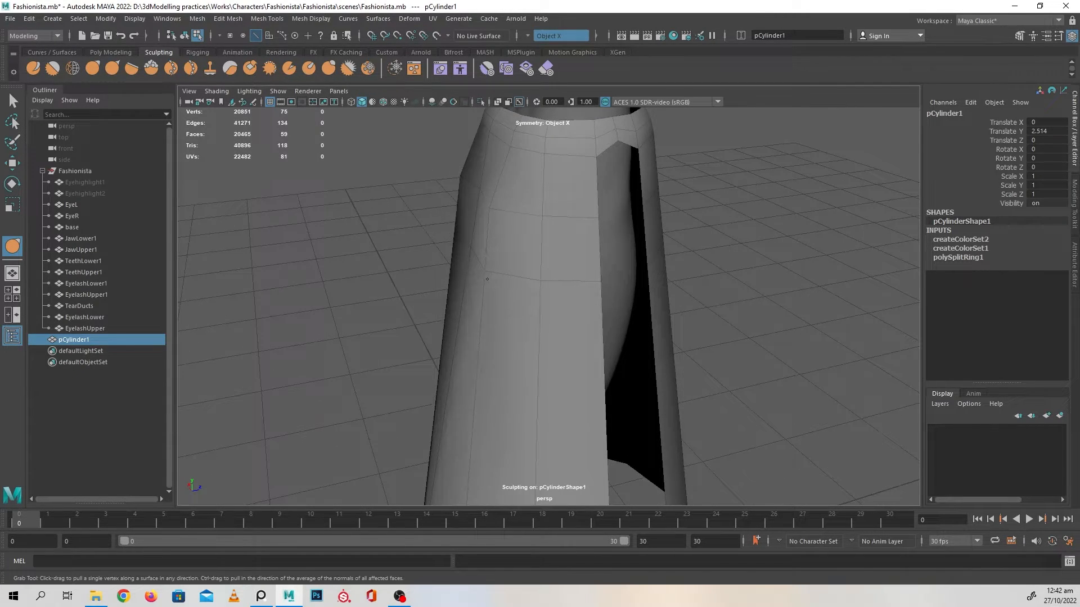
Undo the last grab stroke and reshape the skirt's hip area around the back and sides with the Grab tool
key("ctrl+z")
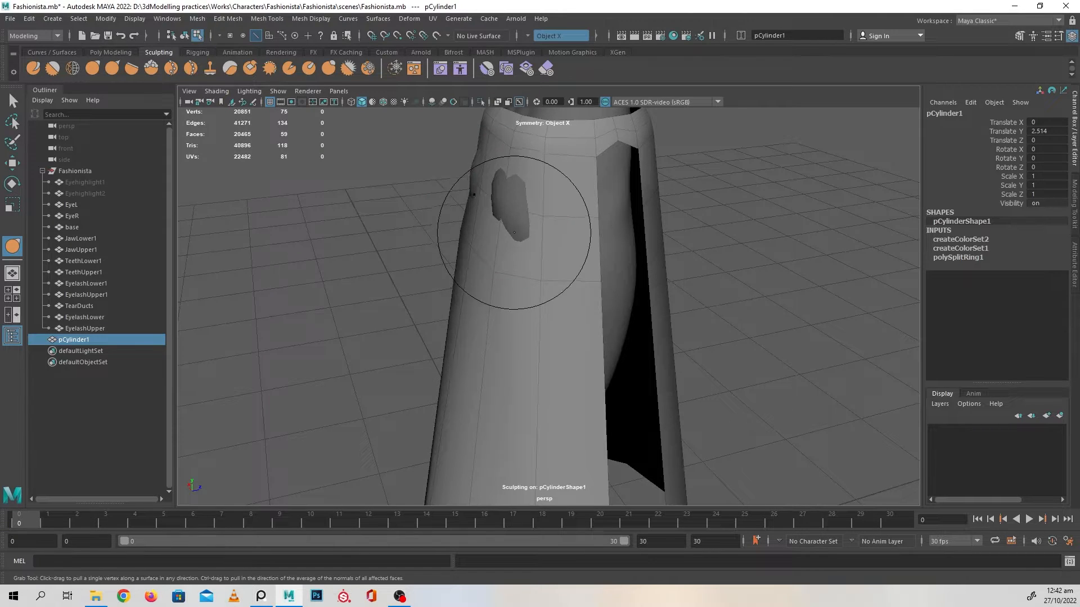
mouse_move(514, 234)
left_mouse_down("alt")
mouse_move(483, 214)
mouse_move(609, 250)
left_mouse_up("alt")
left_click_drag(533, 277, 495, 312, "alt")
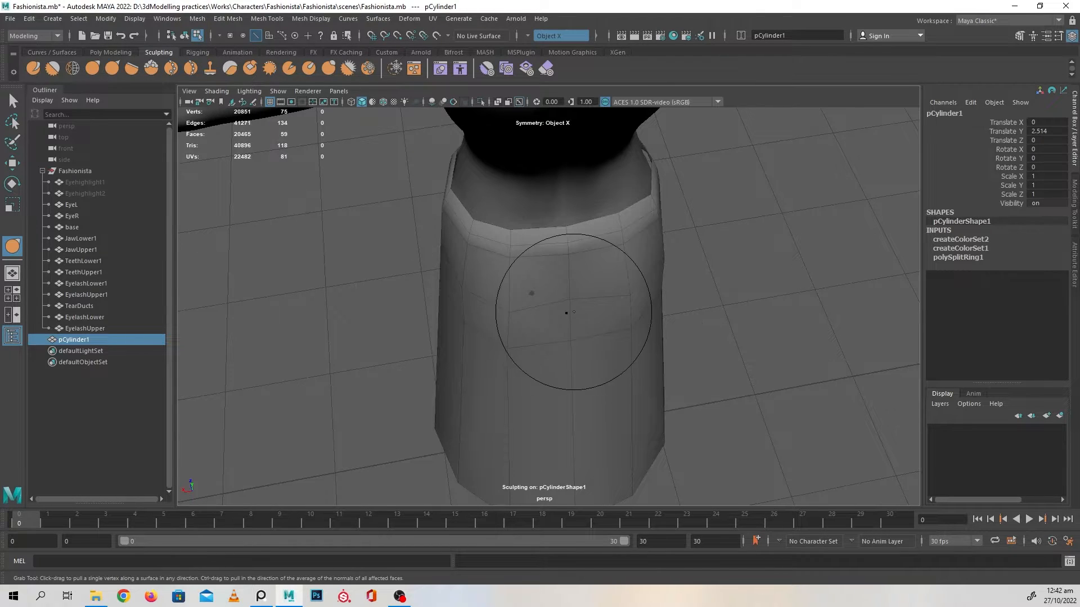
left_click_drag(565, 322, 630, 290, "alt")
left_click_drag(608, 248, 625, 222, "alt")
left_click_drag(557, 248, 503, 270, "alt")
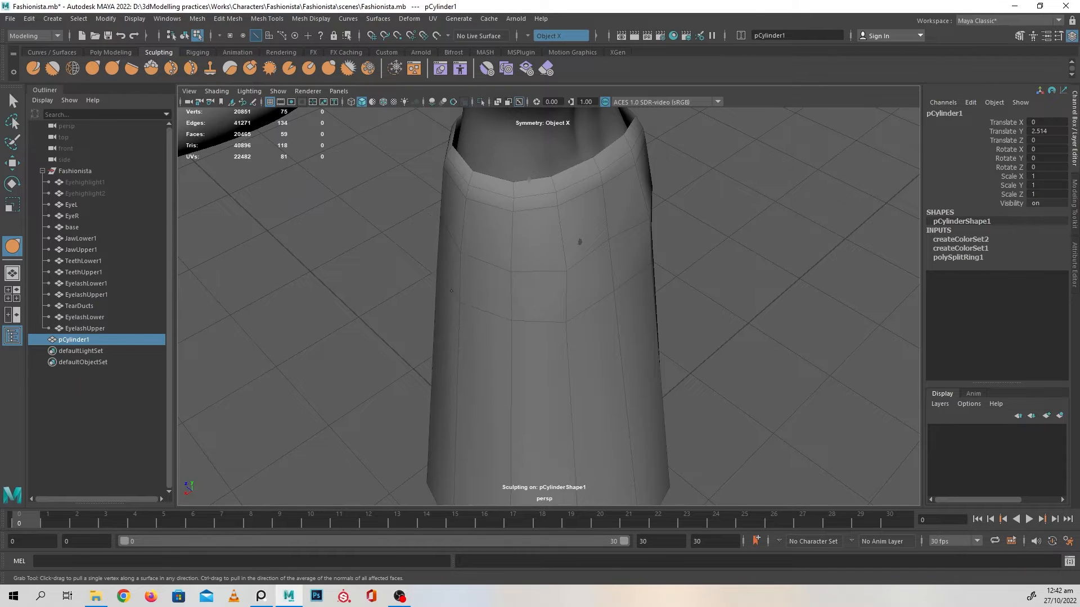
left_click_drag(524, 314, 476, 302, "alt")
left_click_drag(569, 311, 623, 316, "alt")
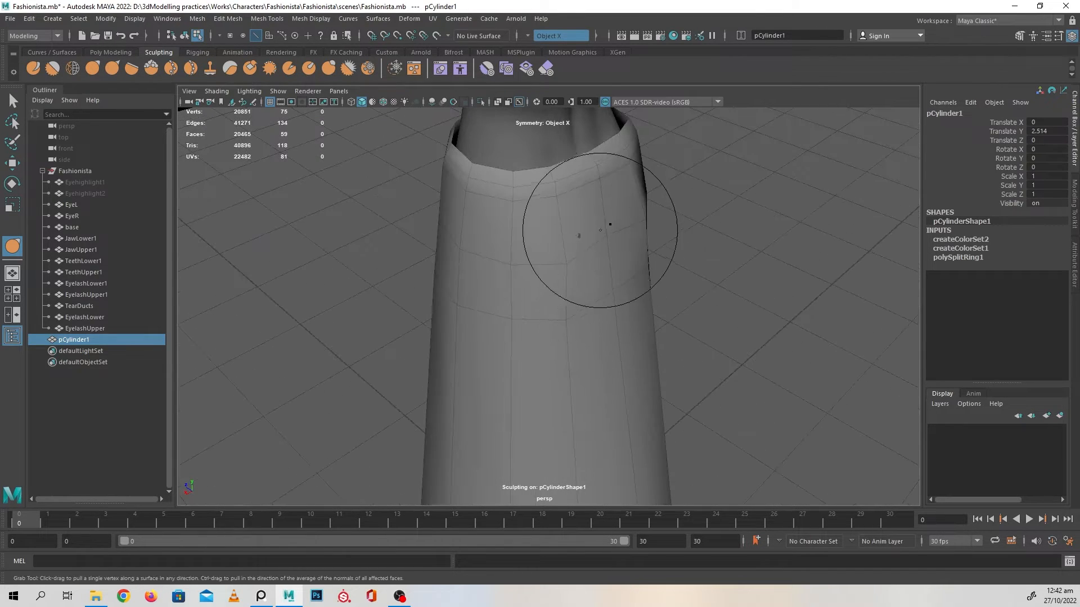
left_click_drag(597, 224, 571, 294, "alt")
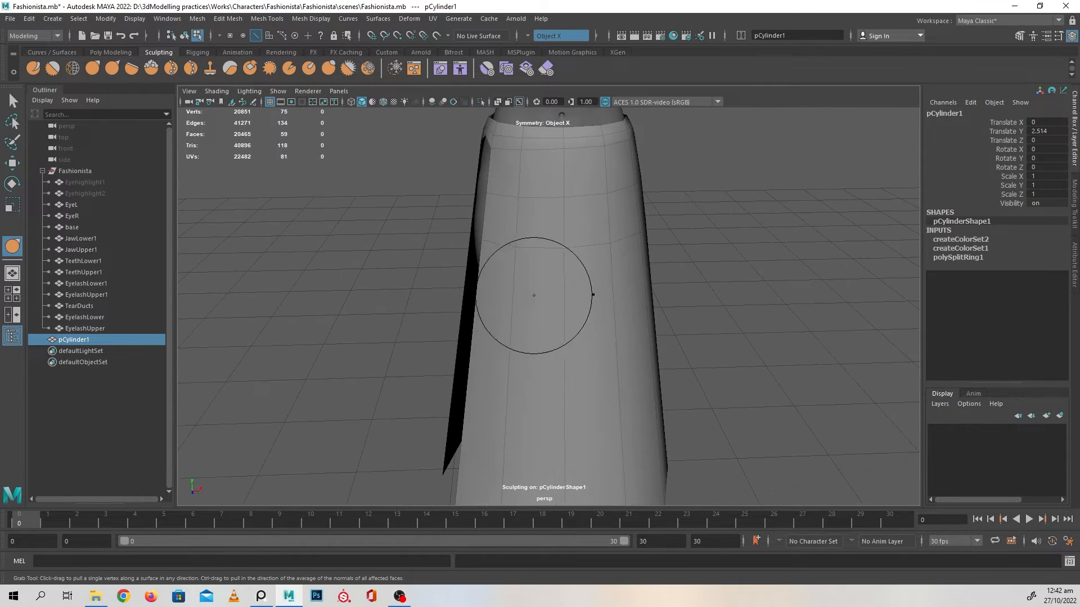
Examine the sculpted hip area, front panels and side opening of the skirt with sculpting switched off
right_click_drag(574, 309, 613, 322, "alt")
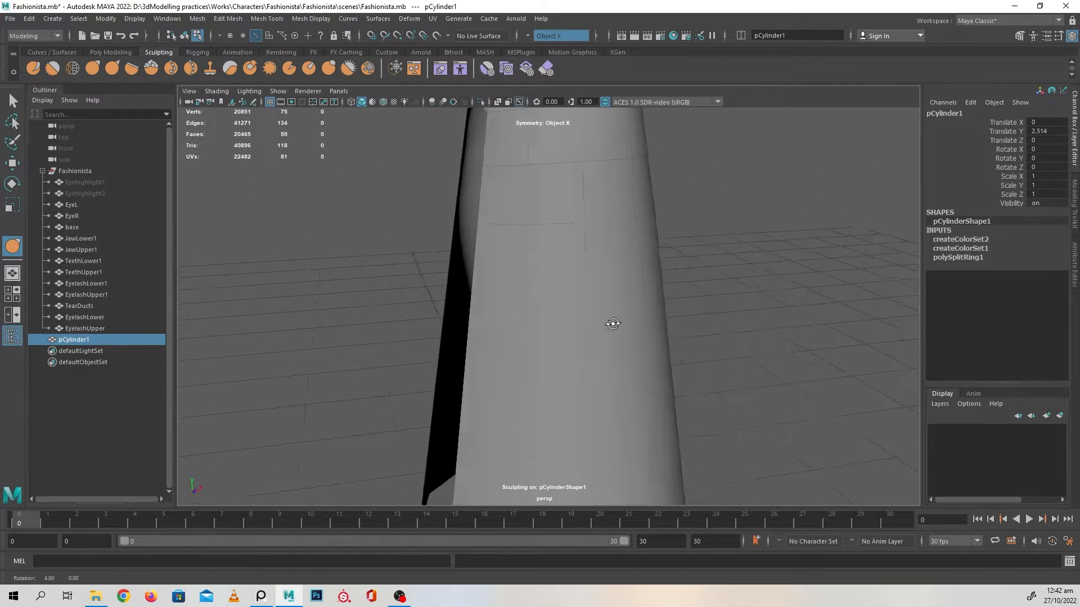
middle_click_drag(596, 241, 560, 350, "alt")
right_click_drag(553, 306, 622, 323, "alt")
middle_click_drag(601, 332, 597, 275, "alt")
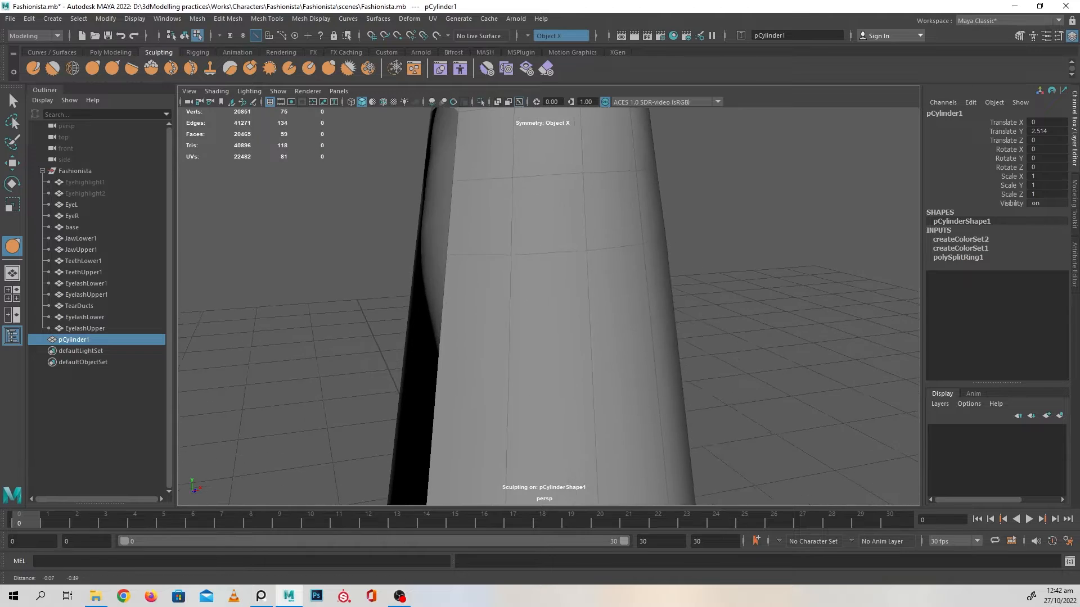
mouse_move(597, 275)
left_mouse_down("alt")
mouse_move(500, 293)
mouse_move(641, 318)
mouse_move(599, 307)
mouse_move(602, 345)
left_mouse_up("alt")
key("w")
middle_click_drag(602, 345, 609, 387, "alt")
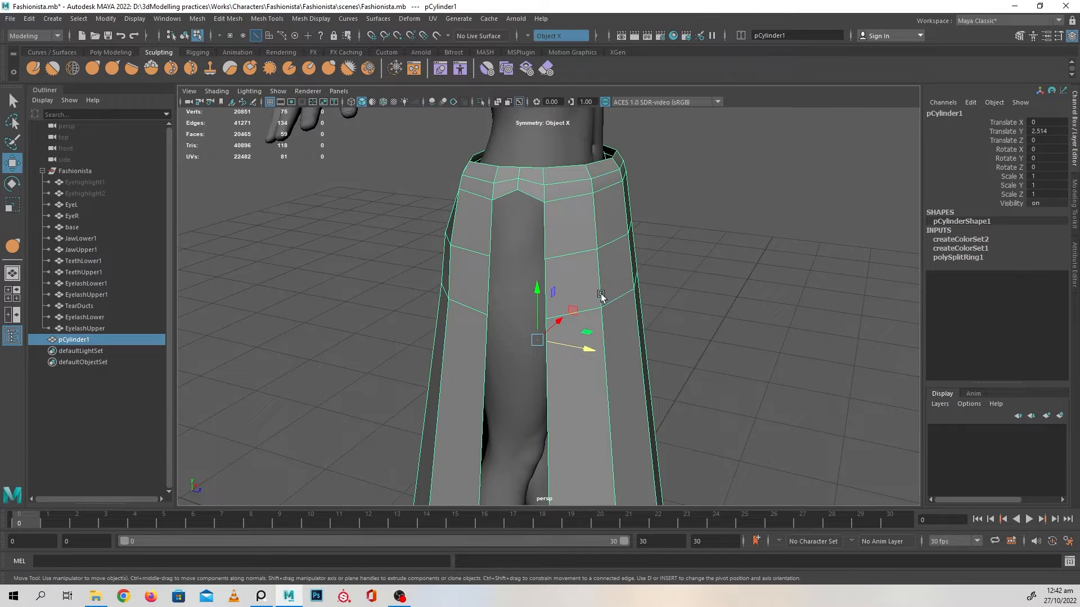
middle_click_drag(608, 361, 596, 261, "alt")
left_click_drag(596, 260, 531, 332, "alt")
middle_click_drag(533, 360, 544, 311, "alt")
left_click_drag(544, 311, 570, 333, "alt")
right_click_drag(518, 265, 518, 236)
Insert four horizontal edge loops around the skirt, spaced roughly evenly between the hip loops and the hem
double_click(518, 261)
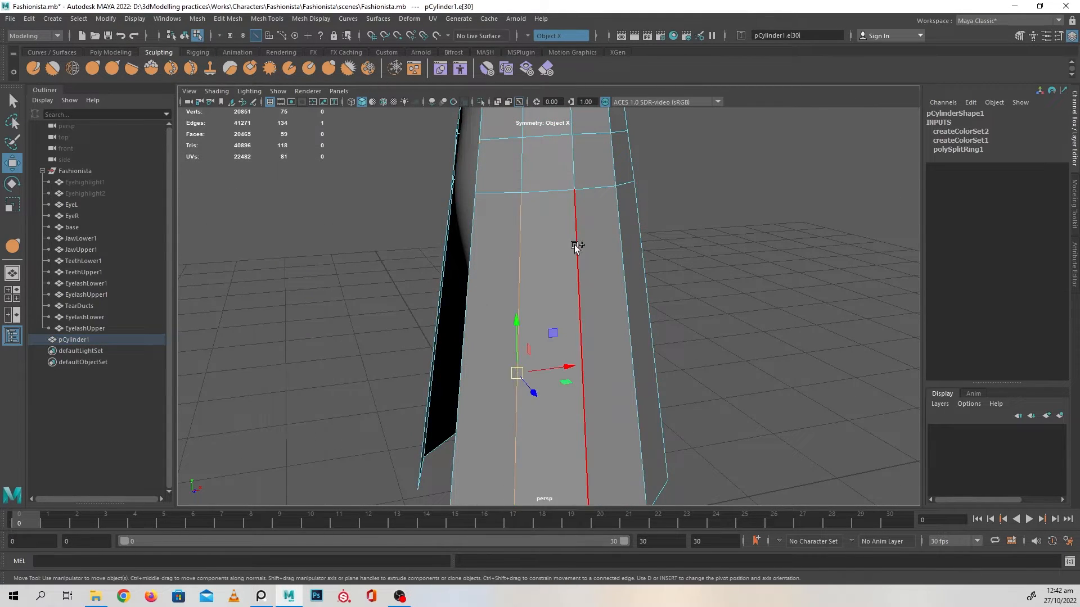
right_click(571, 225, "shift")
left_click(567, 302)
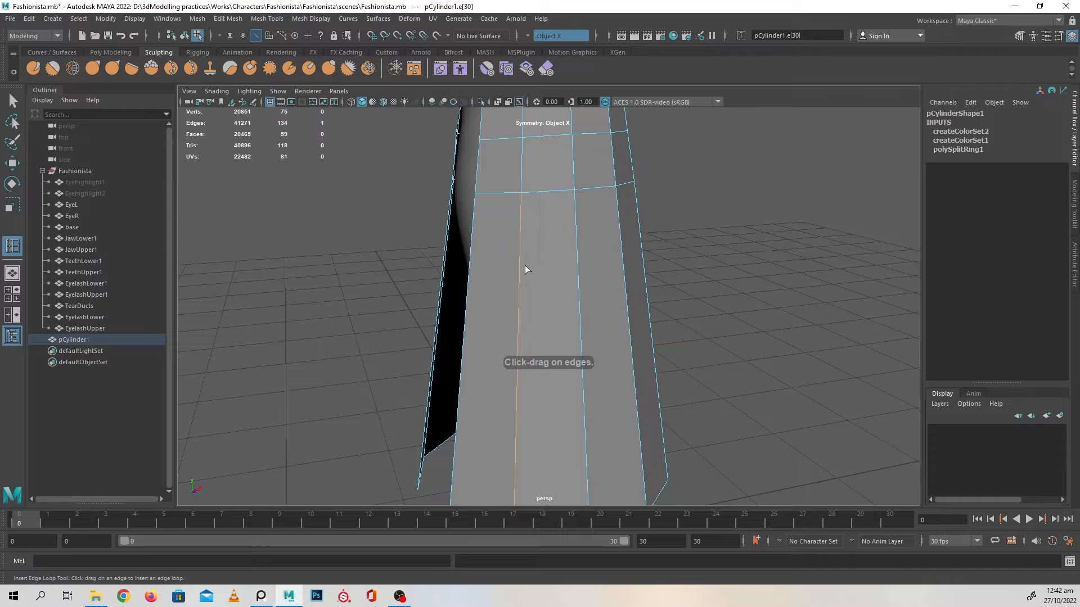
left_click_drag(521, 255, 520, 253)
left_click_drag(522, 319, 519, 320)
middle_click_drag(519, 321, 518, 274, "alt")
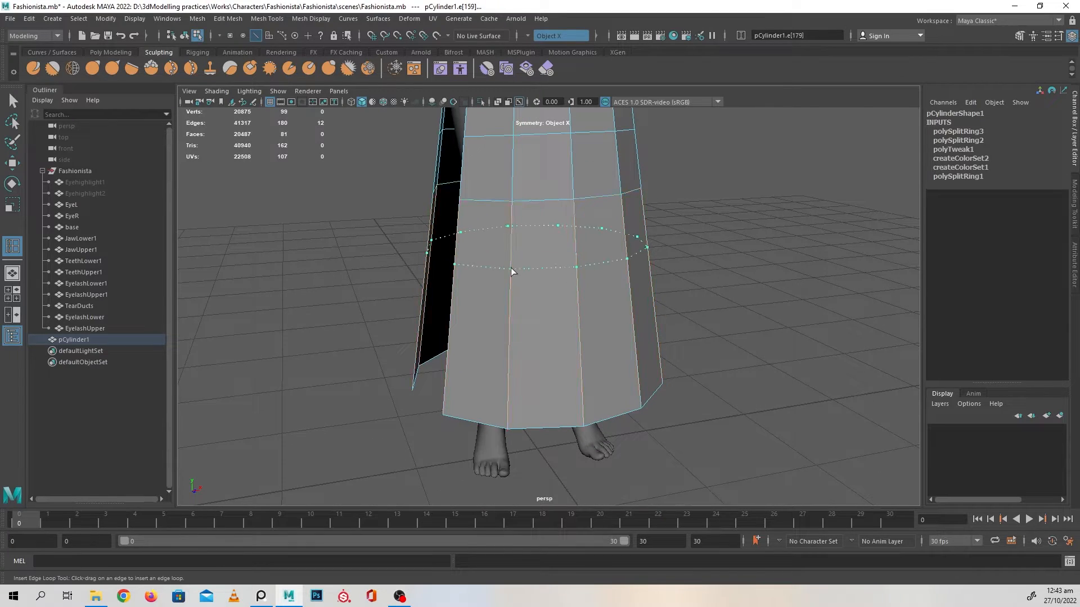
left_click_drag(512, 268, 511, 267)
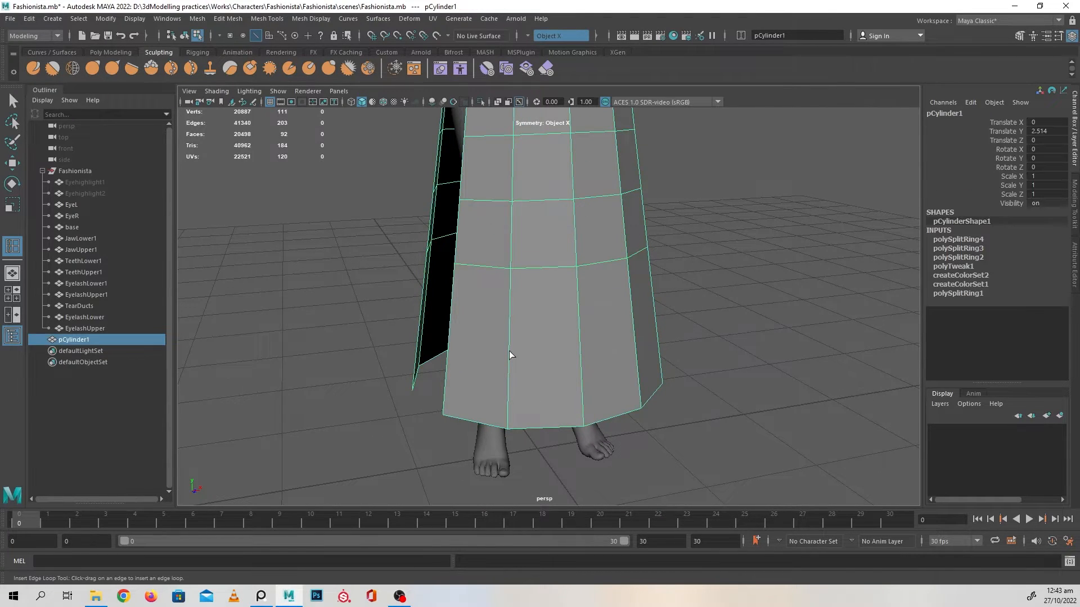
left_click_drag(508, 351, 510, 348)
left_click_drag(510, 348, 593, 291, "alt")
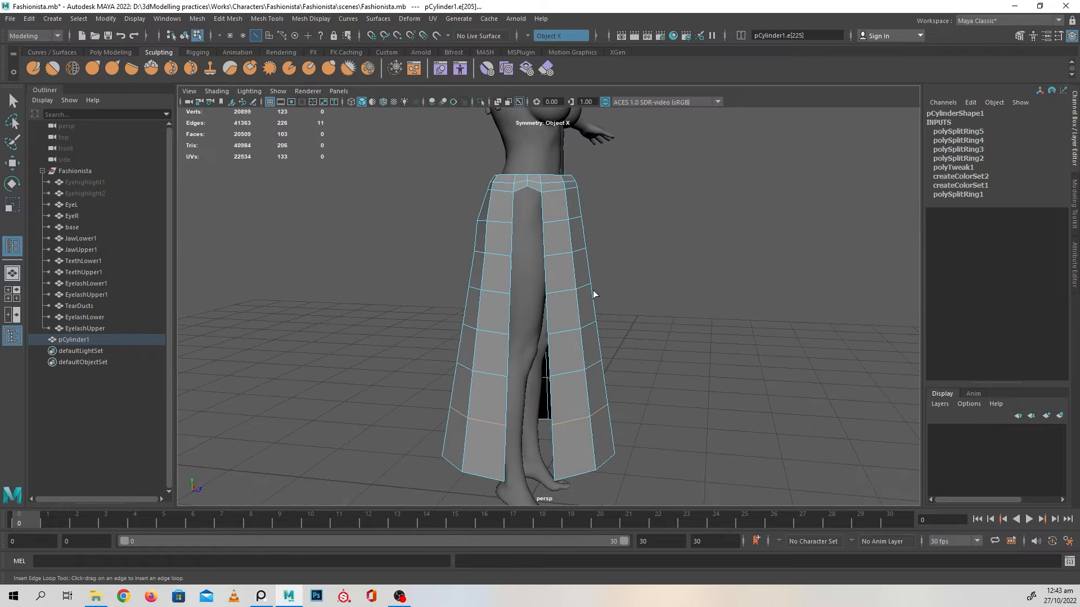
Clear the construction history of the whole skirt object and deselect it
left_click_drag(679, 371, 626, 345, "alt")
key("w")
scroll(659, 357, "up", 6)
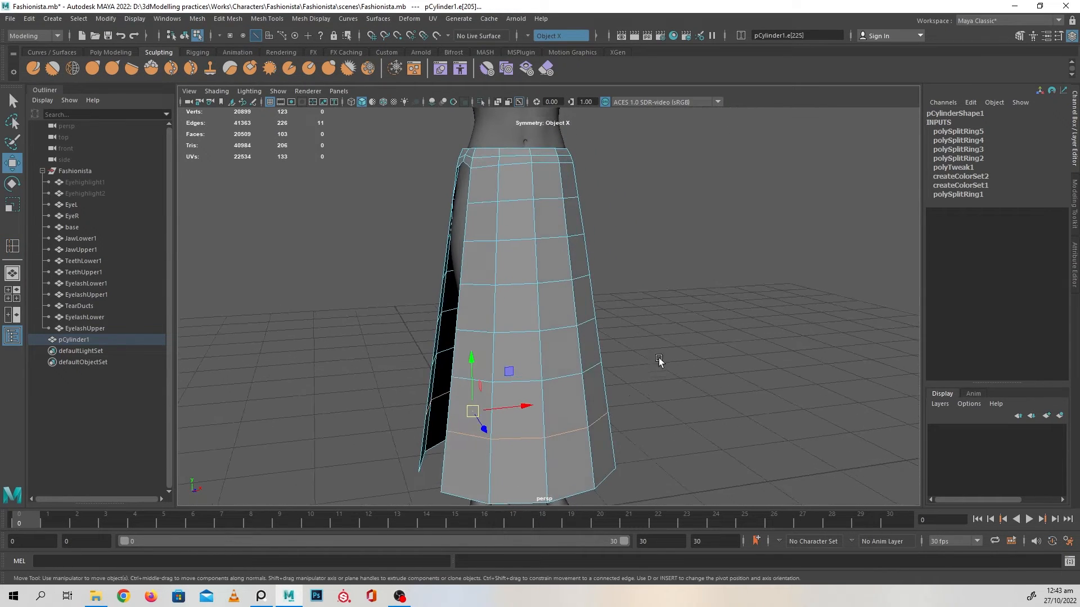
left_click(108, 51)
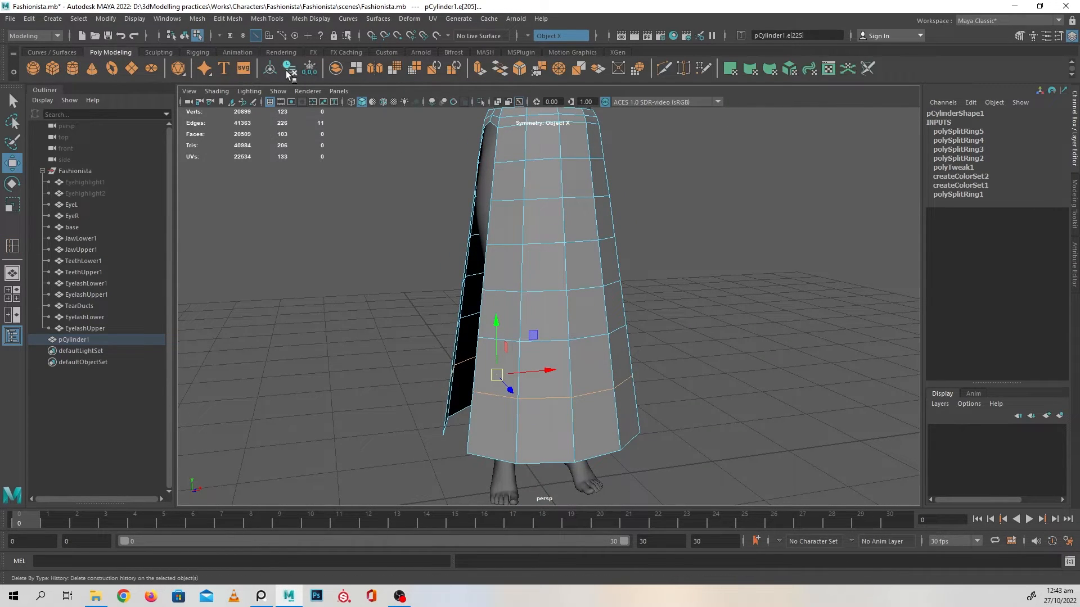
right_click_drag(579, 212, 695, 157)
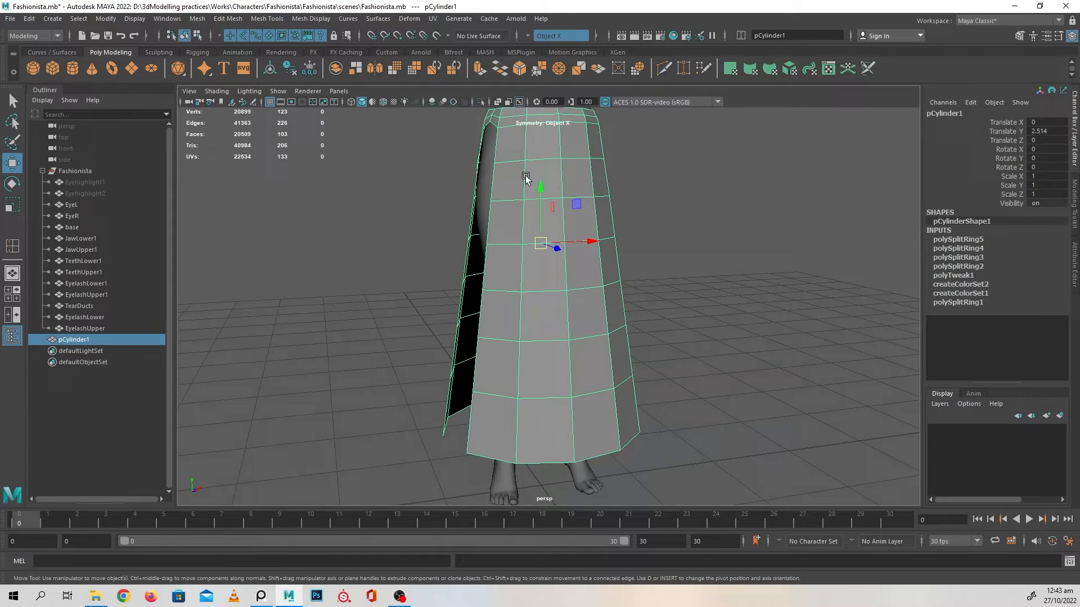
left_click(283, 66)
left_click_drag(710, 235, 647, 304, "alt")
left_click(713, 274)
scroll(653, 277, "down", 3)
scroll(602, 286, "down", 2)
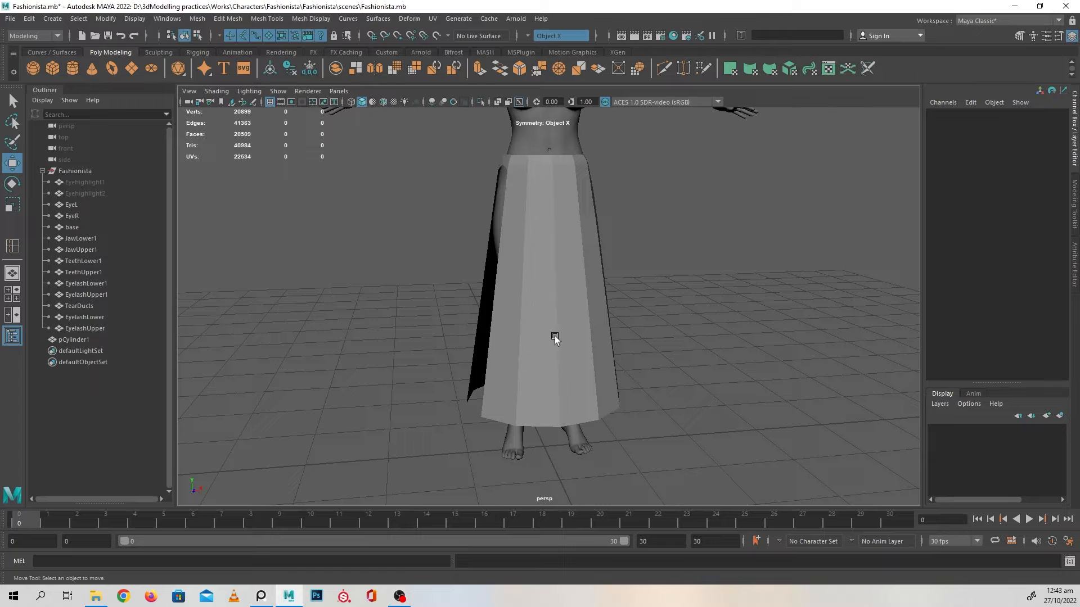
Insert vertical edge loops down the middle of the skirt's wide front and side panels
scroll(482, 253, "up", 2)
left_click(482, 253)
scroll(528, 323, "up", 2)
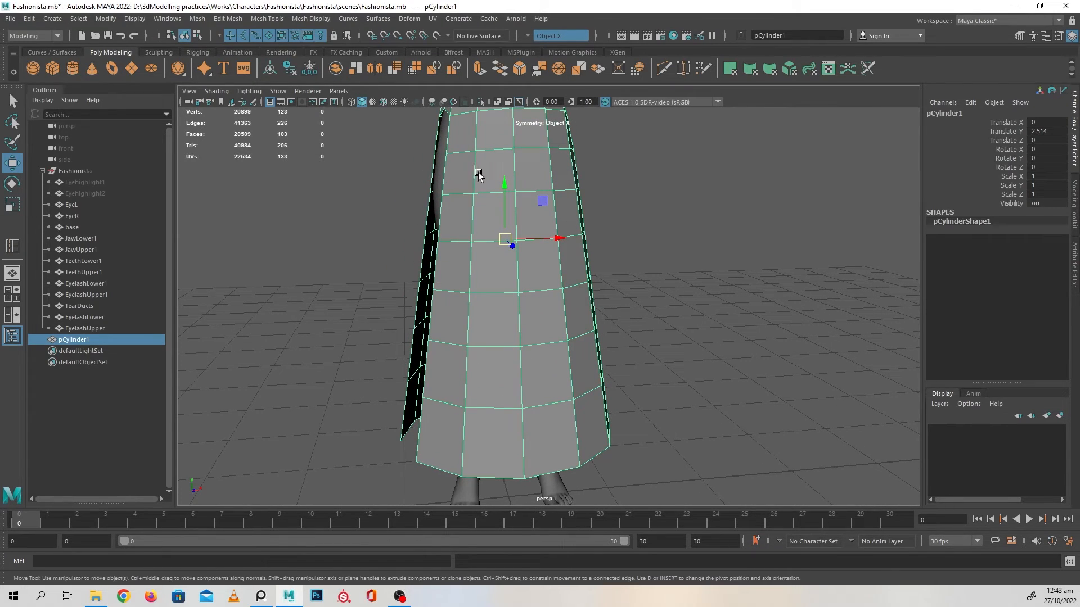
right_click_drag(478, 175, 482, 138)
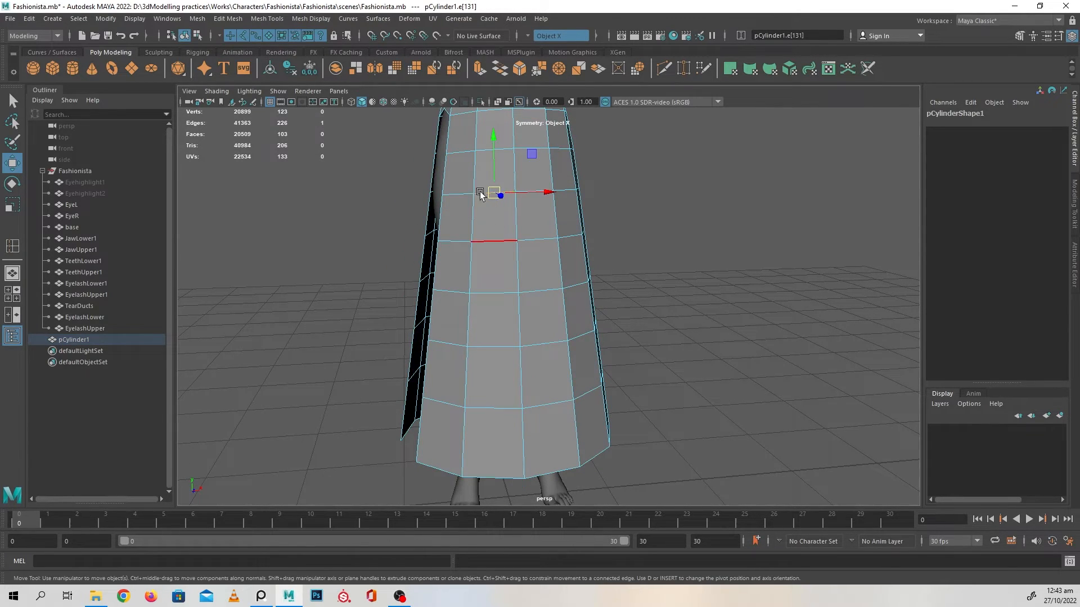
right_click(547, 250, "shift")
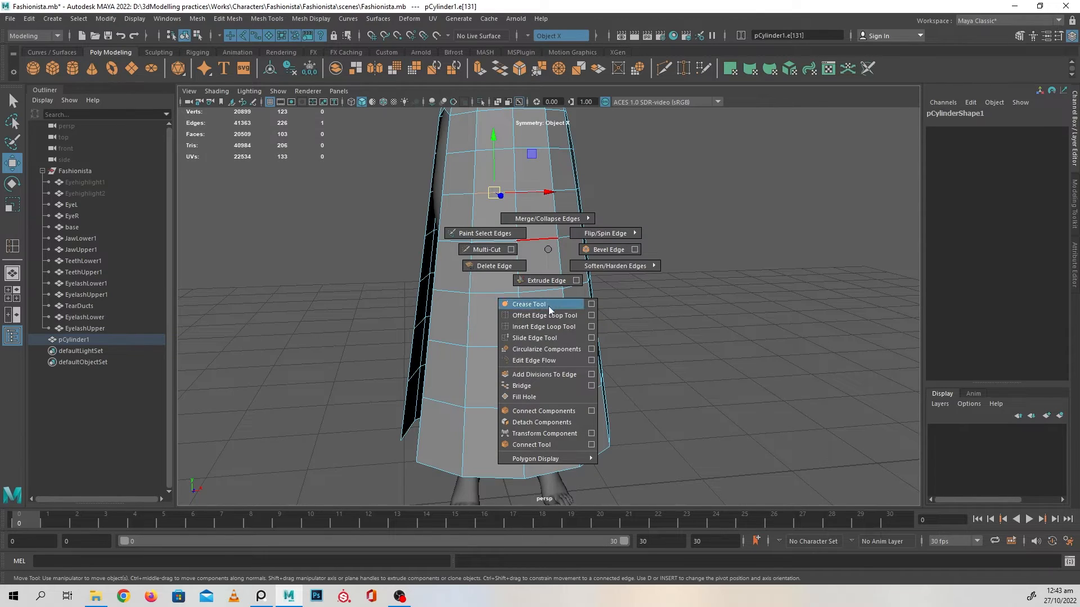
left_click(548, 327)
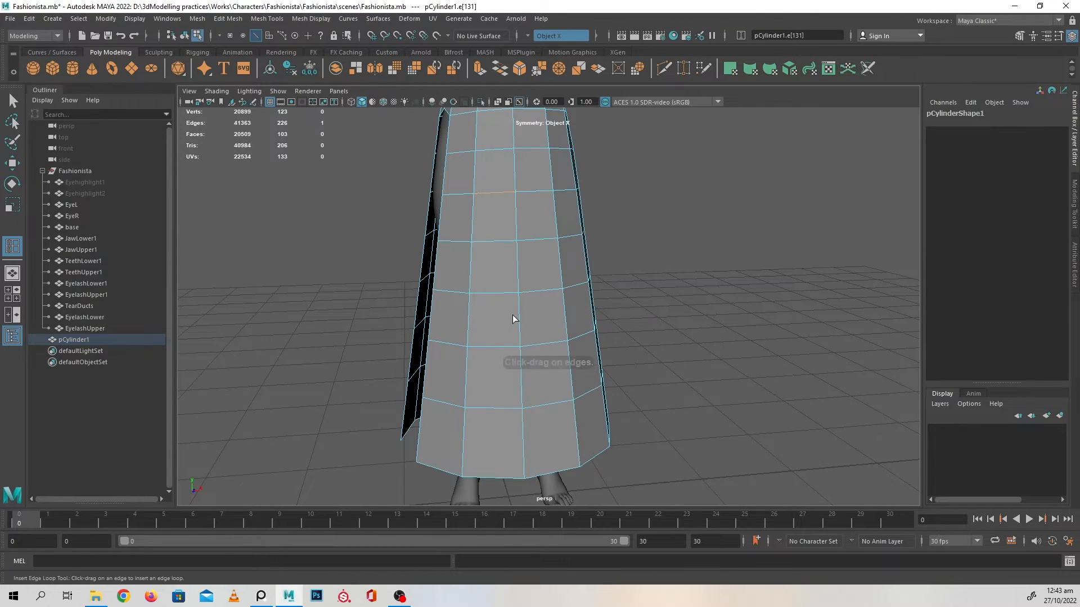
left_click(495, 294)
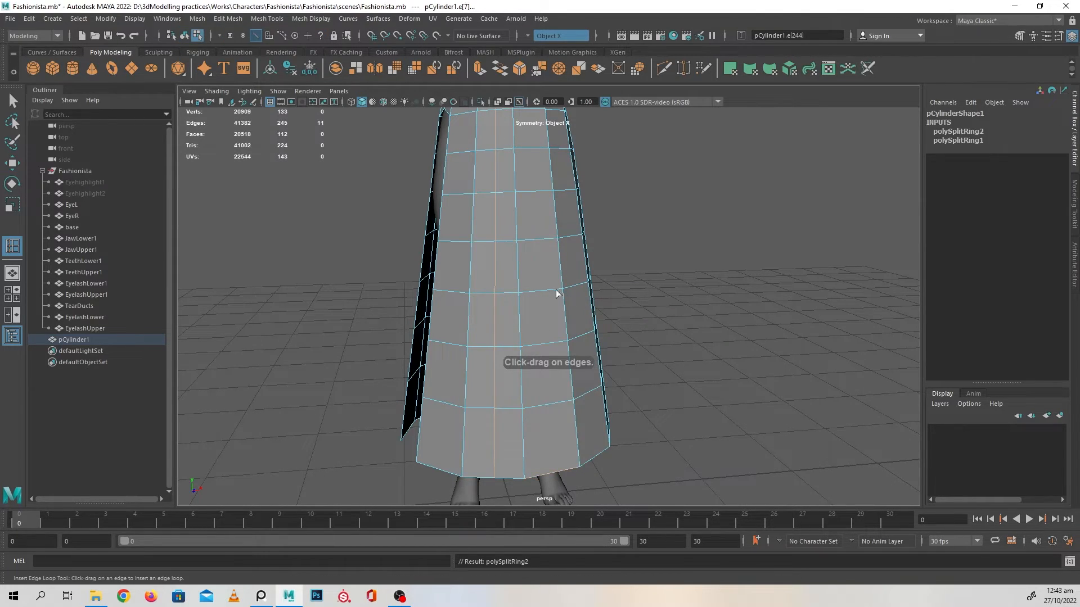
left_click(543, 295)
left_click_drag(543, 295, 533, 369, "alt")
left_click(486, 327)
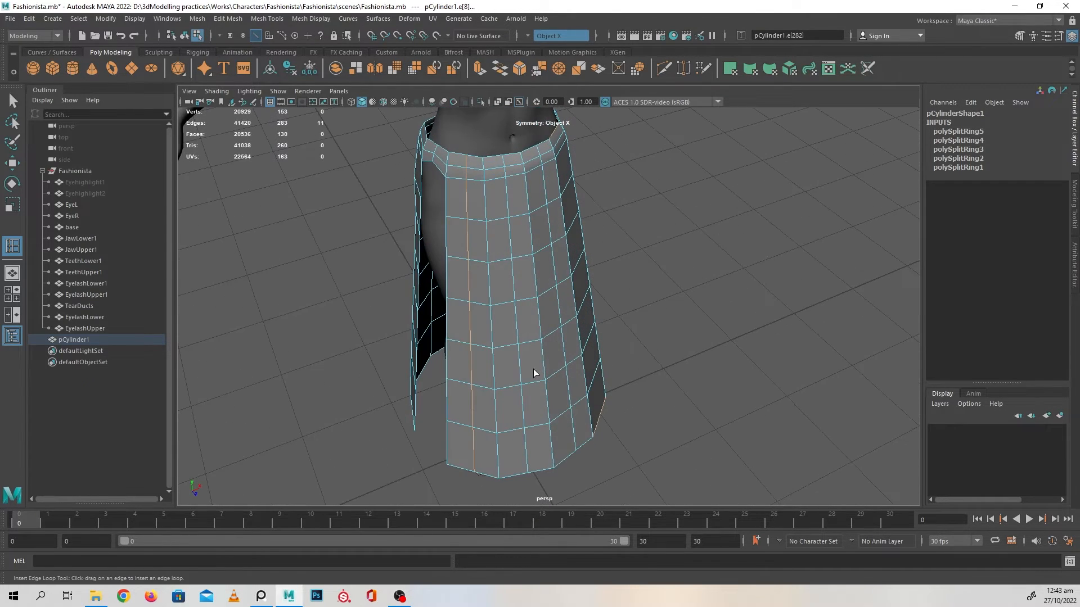
key("w")
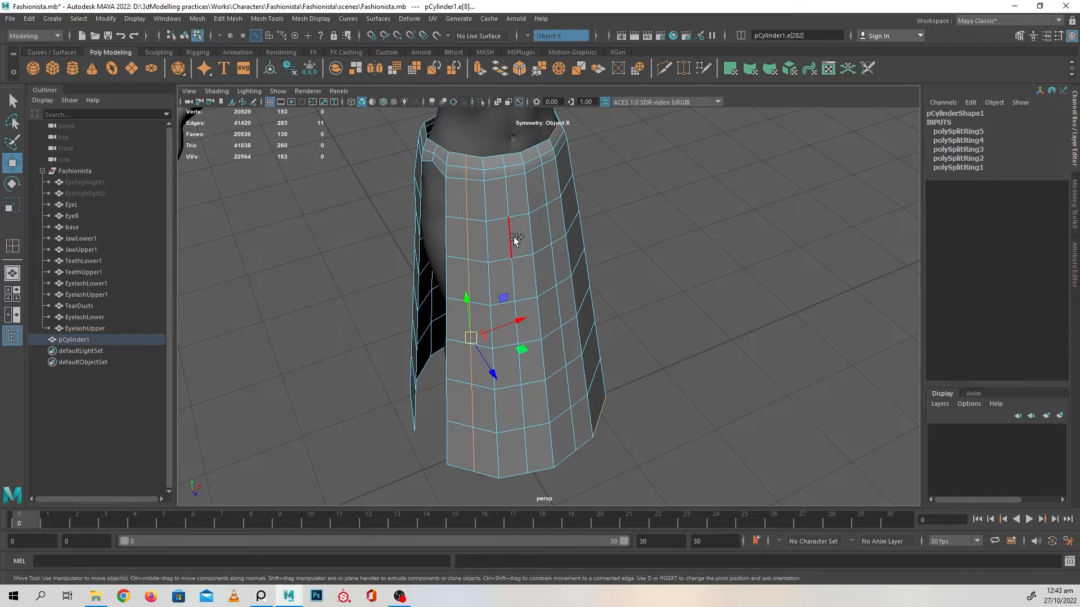
Check the new vertical edge loops across the skirt's front from waist to hem, and deselect the skirt
left_click_drag(552, 254, 553, 376, "alt")
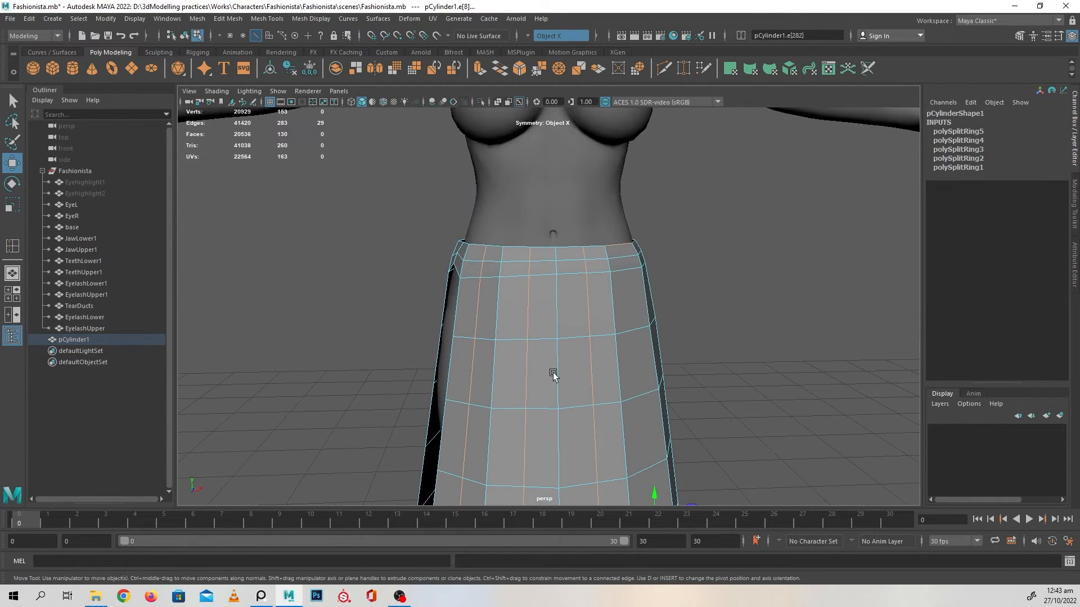
scroll(658, 313, "down", 5)
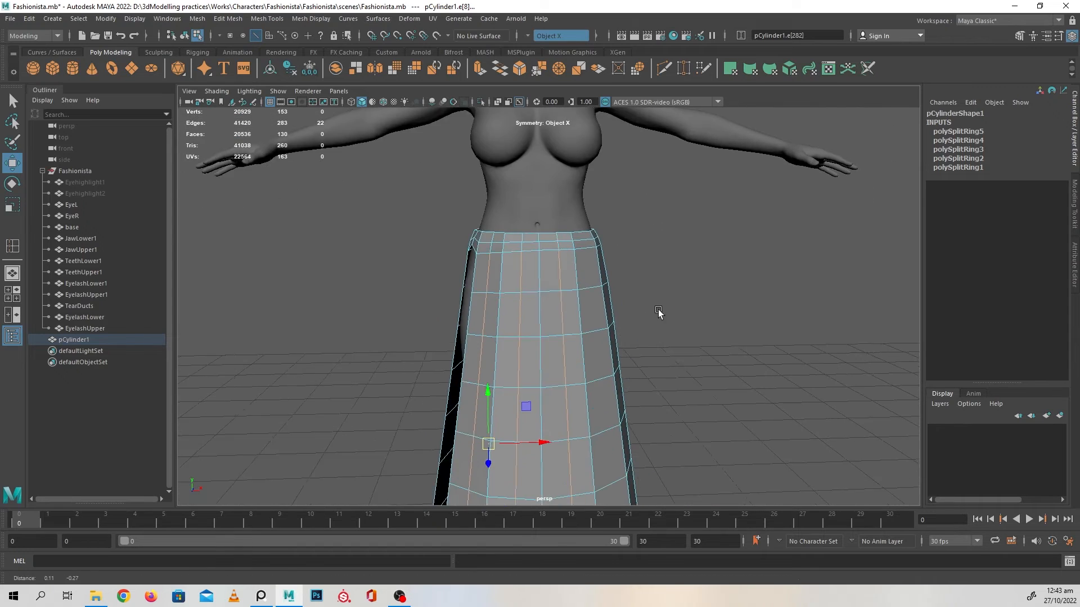
left_click_drag(658, 313, 570, 411, "alt")
left_click_drag(542, 457, 551, 455)
right_click_drag(597, 328, 678, 240)
left_click(681, 240)
Turn on the smooth mesh preview for the skirt and deselect it
scroll(646, 343, "down", 3)
left_click_drag(646, 343, 575, 322, "alt")
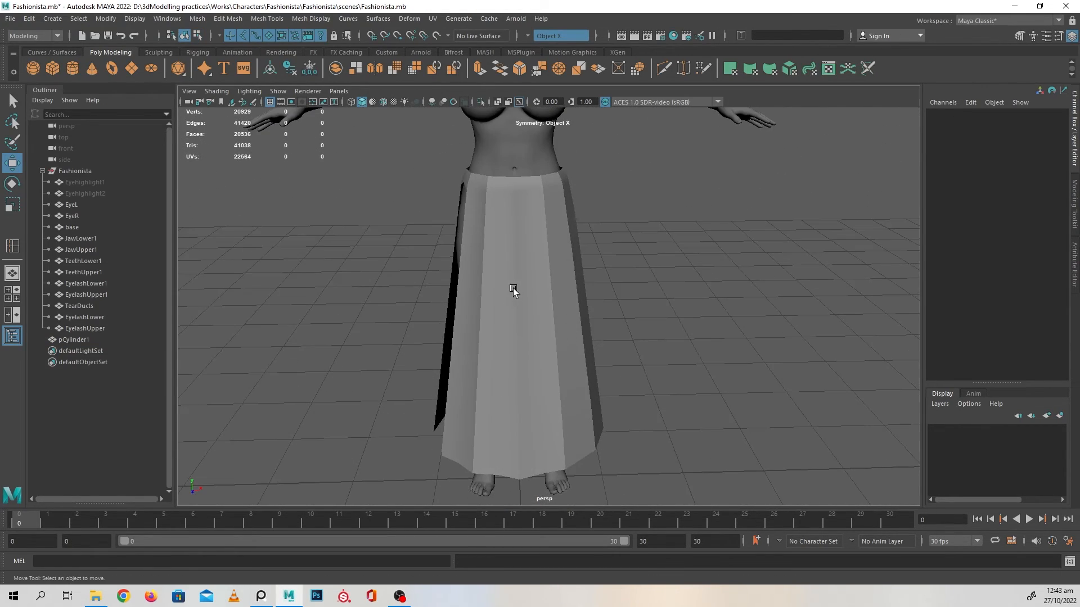
mouse_move(513, 290)
left_mouse_down("alt")
mouse_move(426, 294)
mouse_move(518, 294)
left_mouse_up("alt")
left_click(521, 265)
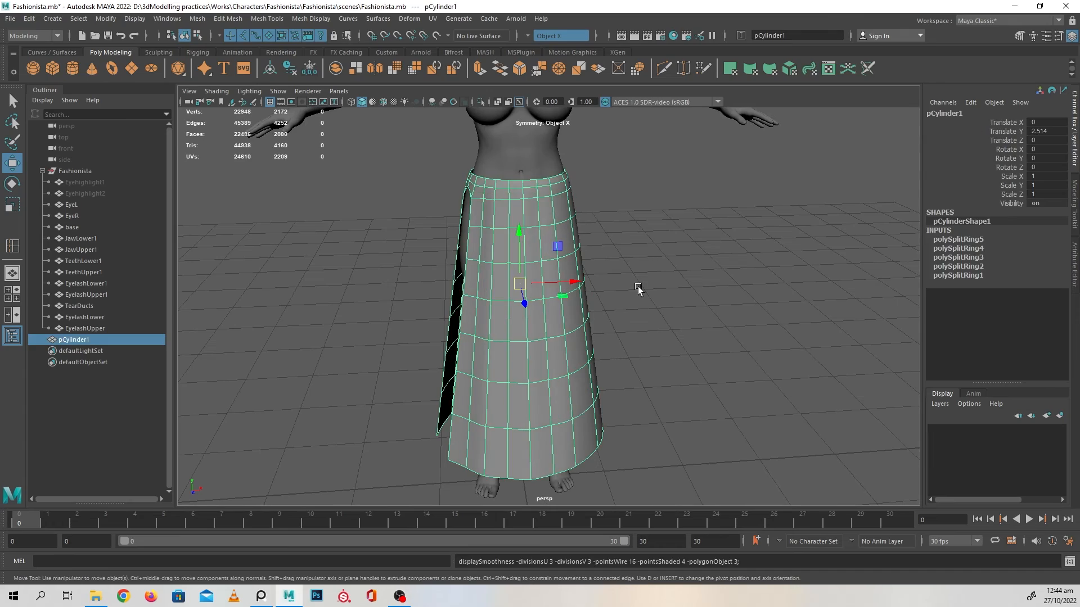
left_click(638, 287)
Examine the smoothed skirt's waistband, front surface, side opening and hem from several angles
scroll(661, 352, "up", 3)
left_click_drag(660, 352, 647, 315, "alt")
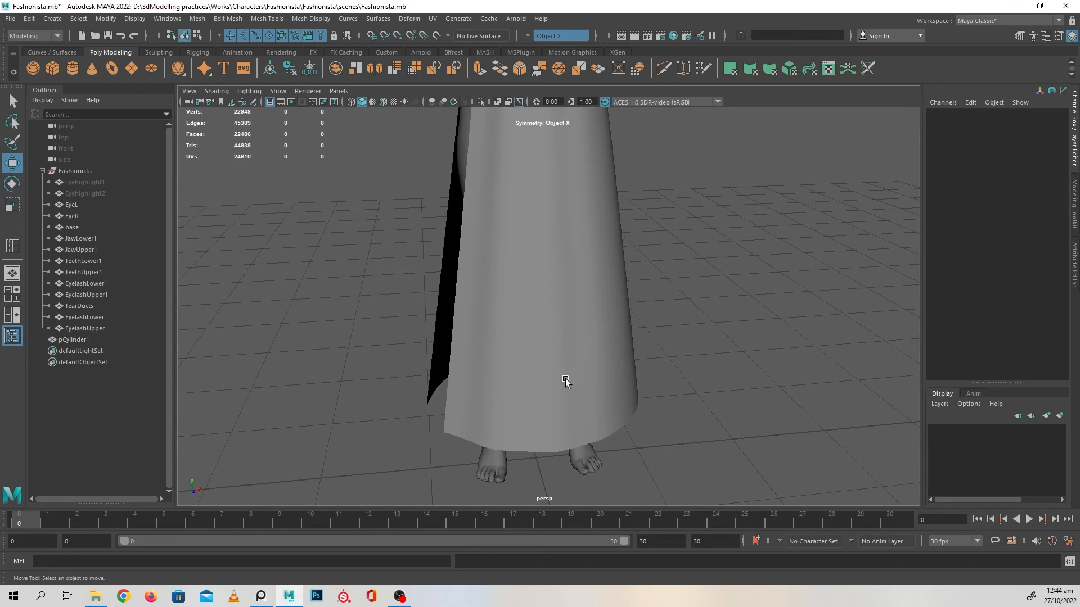
left_click_drag(565, 379, 579, 406, "alt")
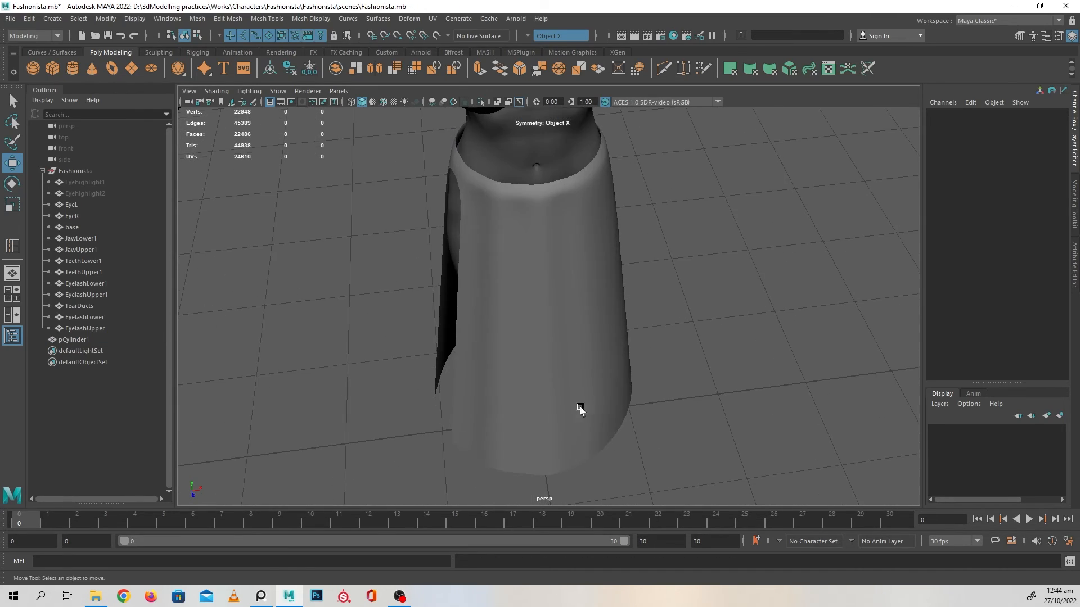
left_click(568, 319)
left_click_drag(568, 318, 660, 379, "alt")
left_click(742, 352)
left_click_drag(742, 352, 633, 335, "alt")
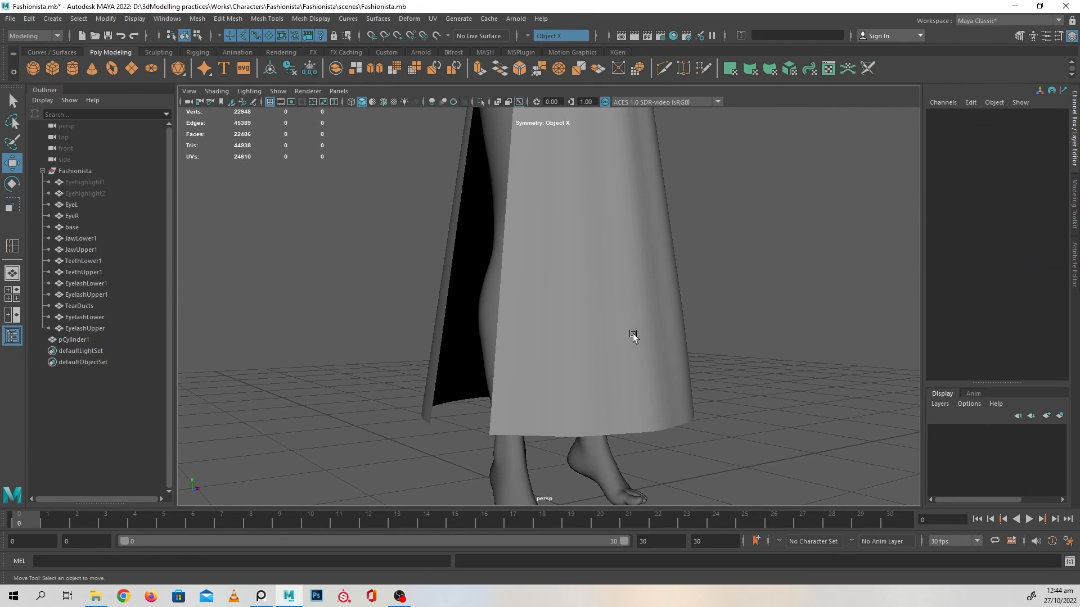